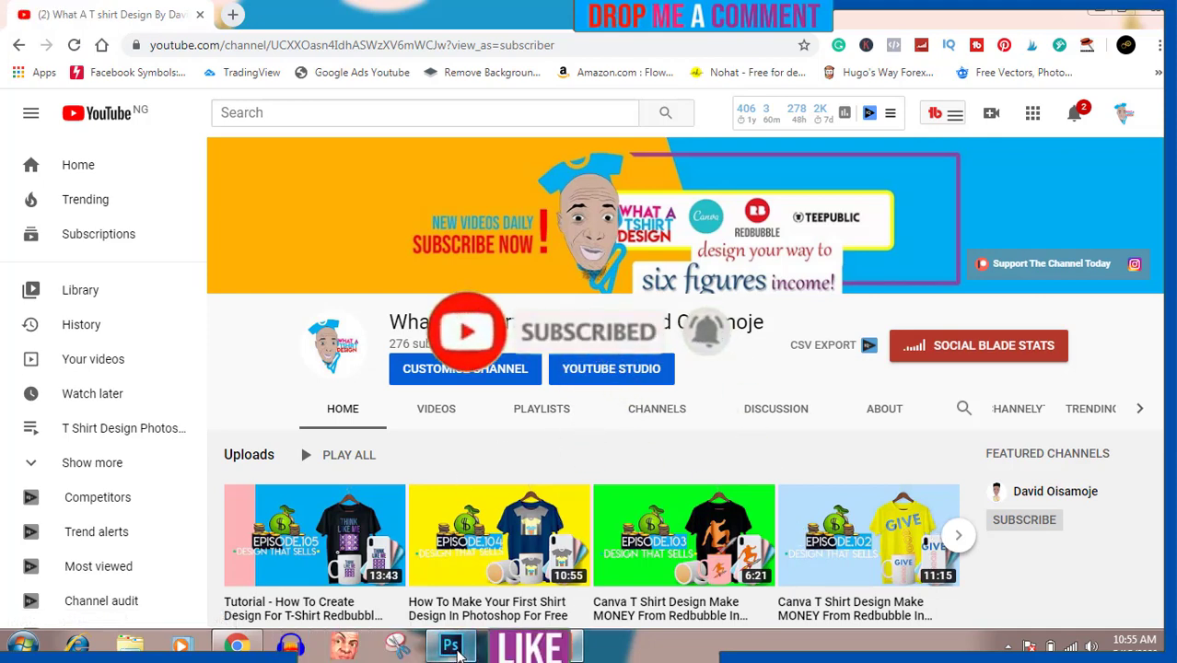
Switch to Photoshop and create a new 4500 by 5400 pixel RGB document at 300 resolution with a white background.
{"action": "left_click", "coordinate": [452, 647]}
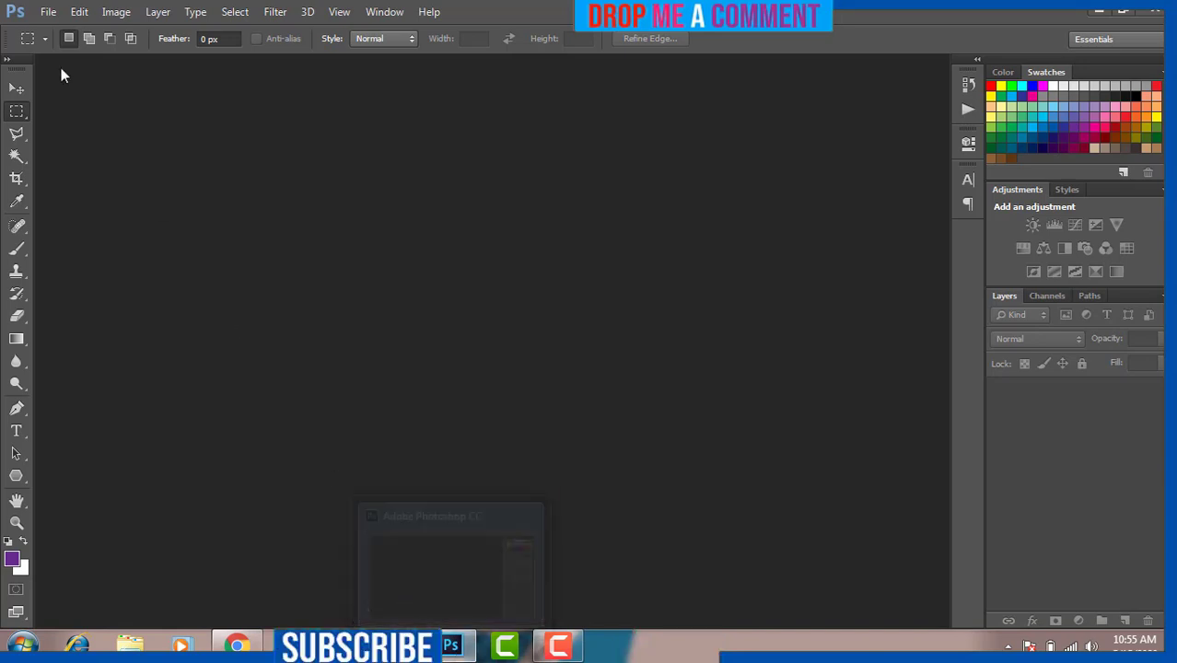
{"action": "left_click", "coordinate": [49, 12]}
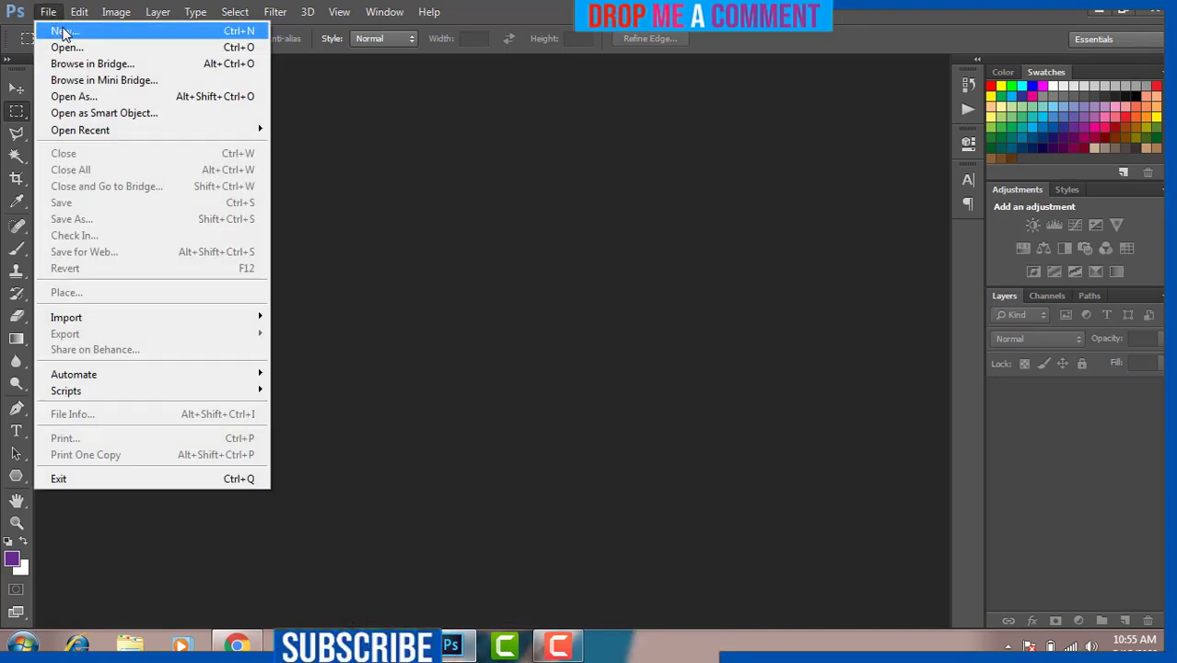
{"action": "left_click", "coordinate": [63, 31]}
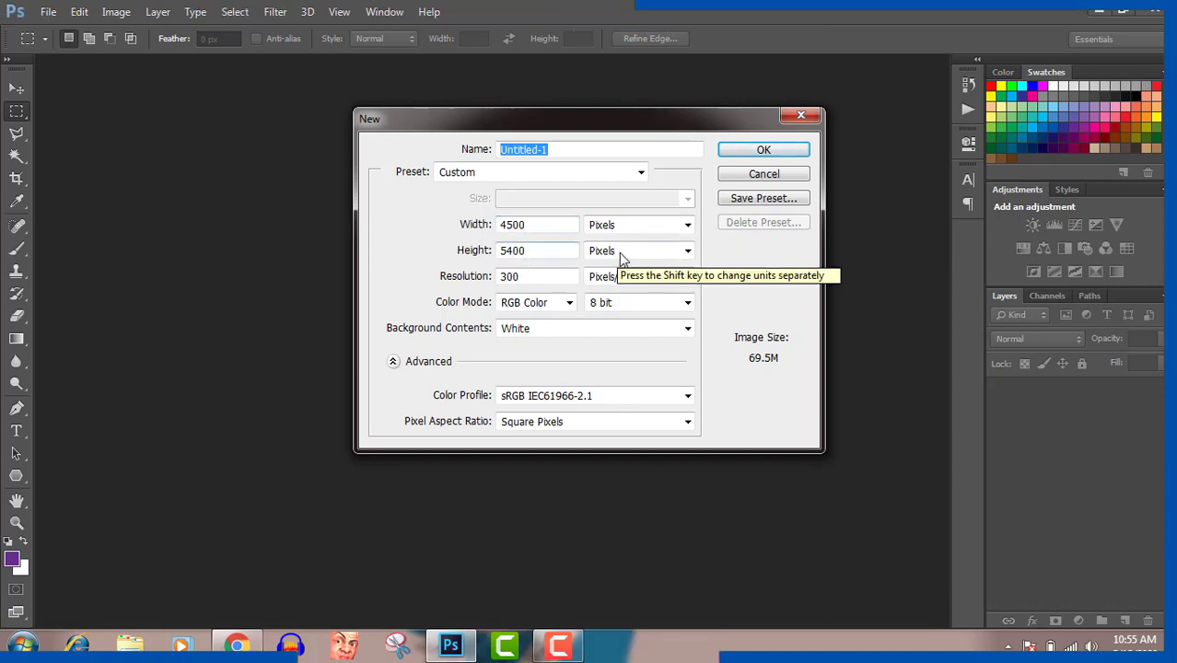
{"action": "left_click", "coordinate": [763, 150]}
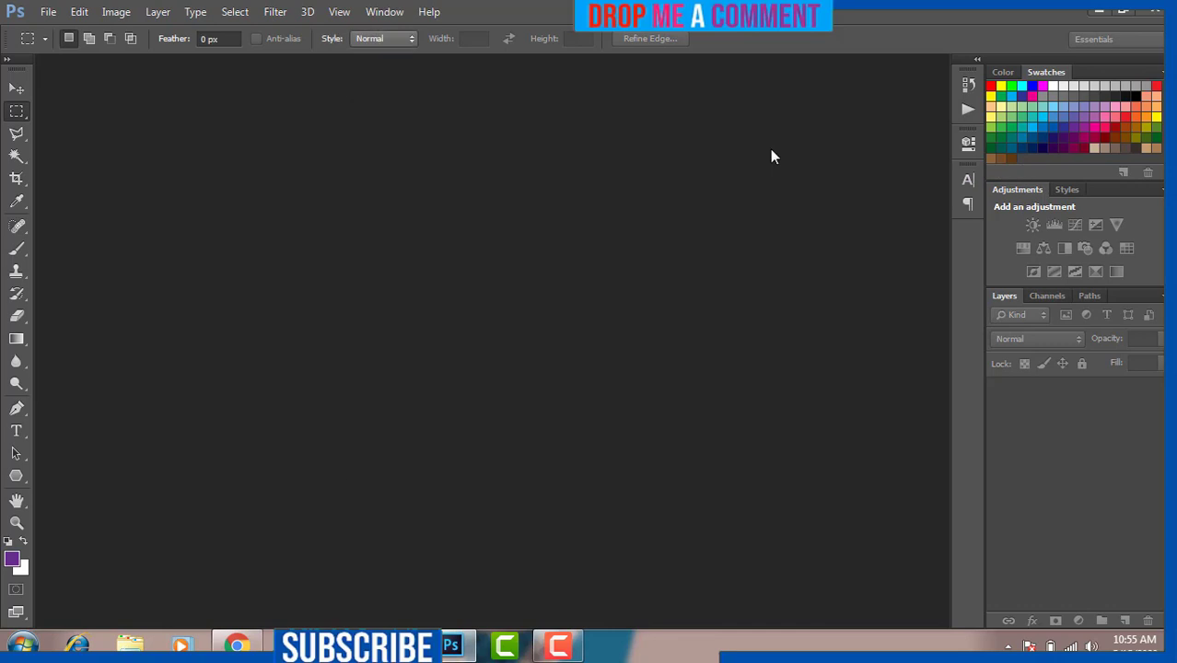
Add the text "hardwork pays!" on the canvas, set it to 60 pt and move it towards the canvas centre.
{"action": "left_click", "coordinate": [15, 431]}
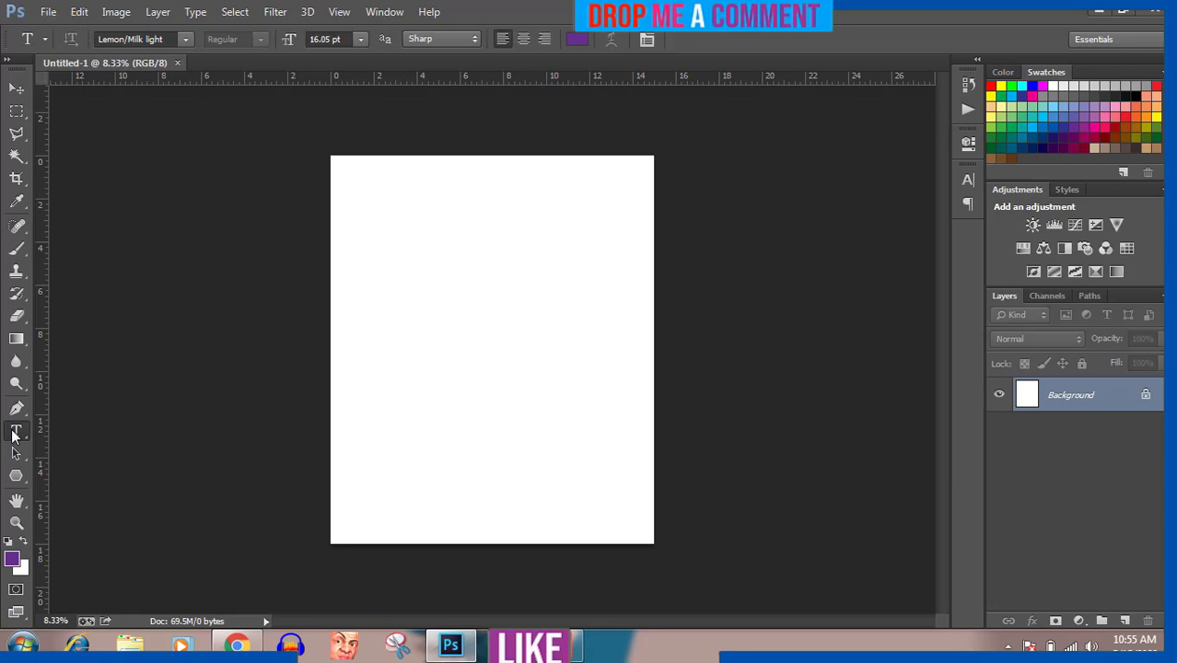
{"action": "left_click", "coordinate": [376, 323]}
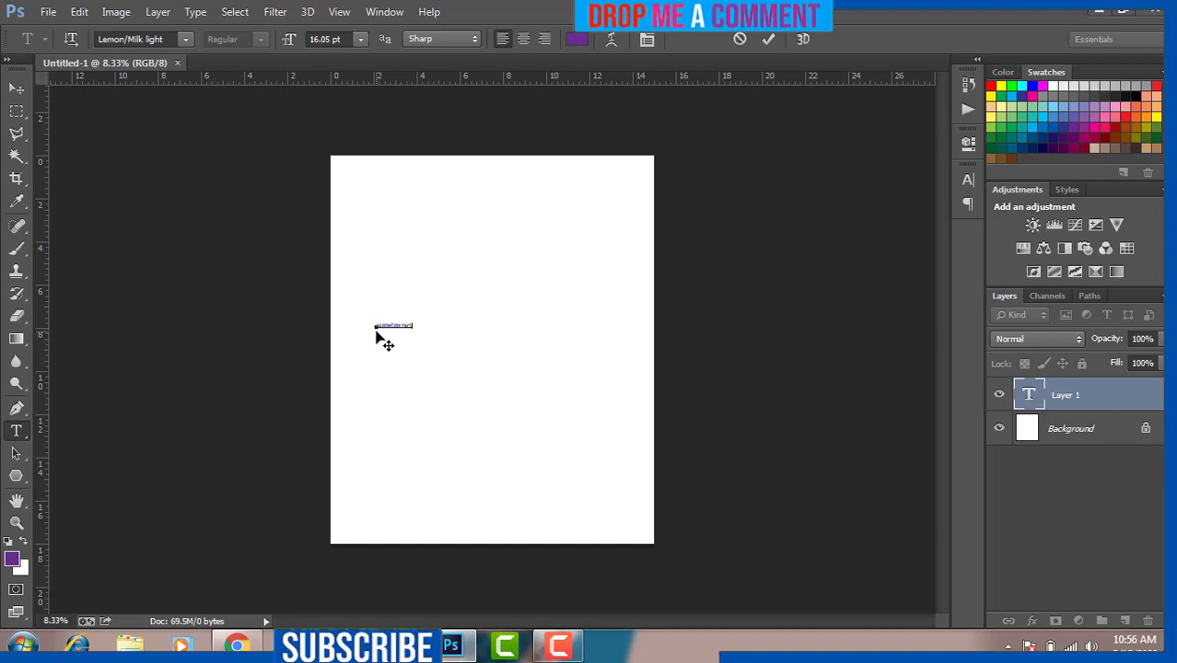
{"action": "left_click", "coordinate": [377, 331]}
{"action": "key", "text": "ctrl+a"}
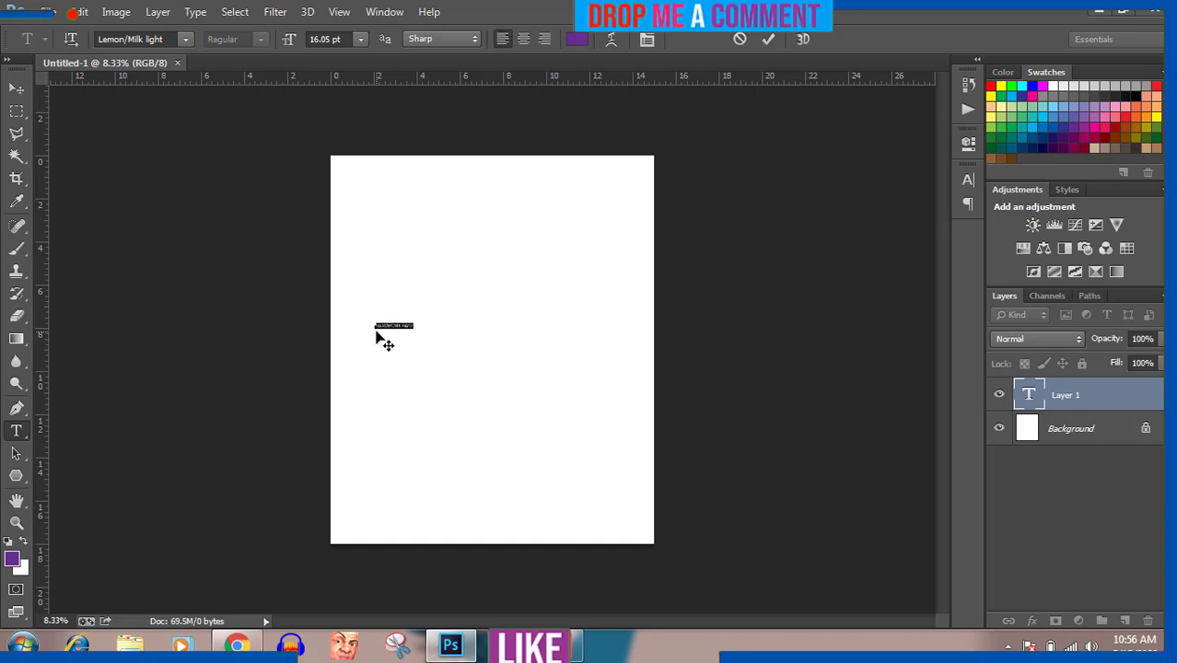
{"action": "left_click", "coordinate": [360, 42]}
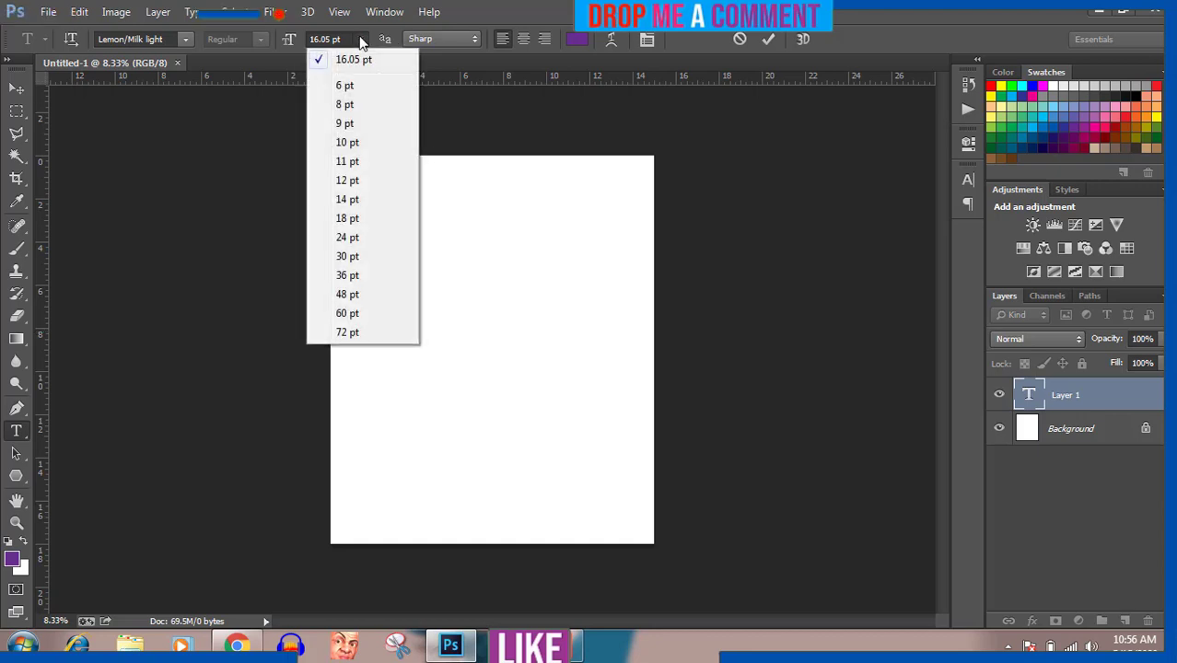
{"action": "left_click", "coordinate": [348, 314]}
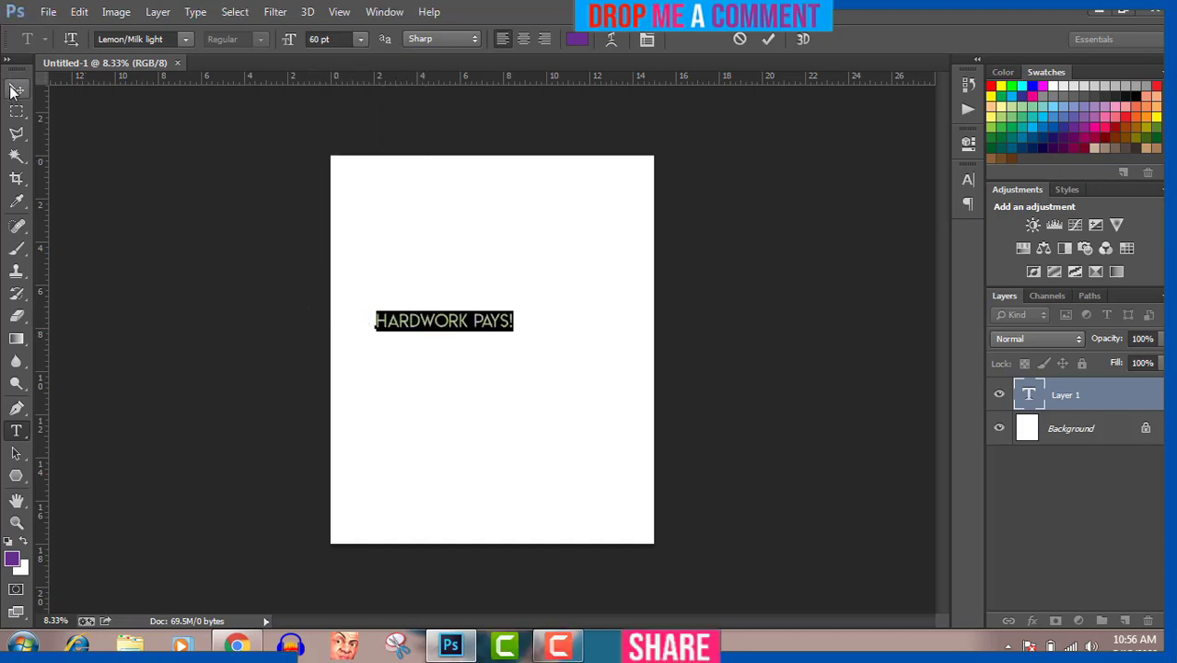
{"action": "left_click", "coordinate": [16, 90]}
{"action": "left_click_drag", "start_coordinate": [462, 329], "coordinate": [497, 317]}
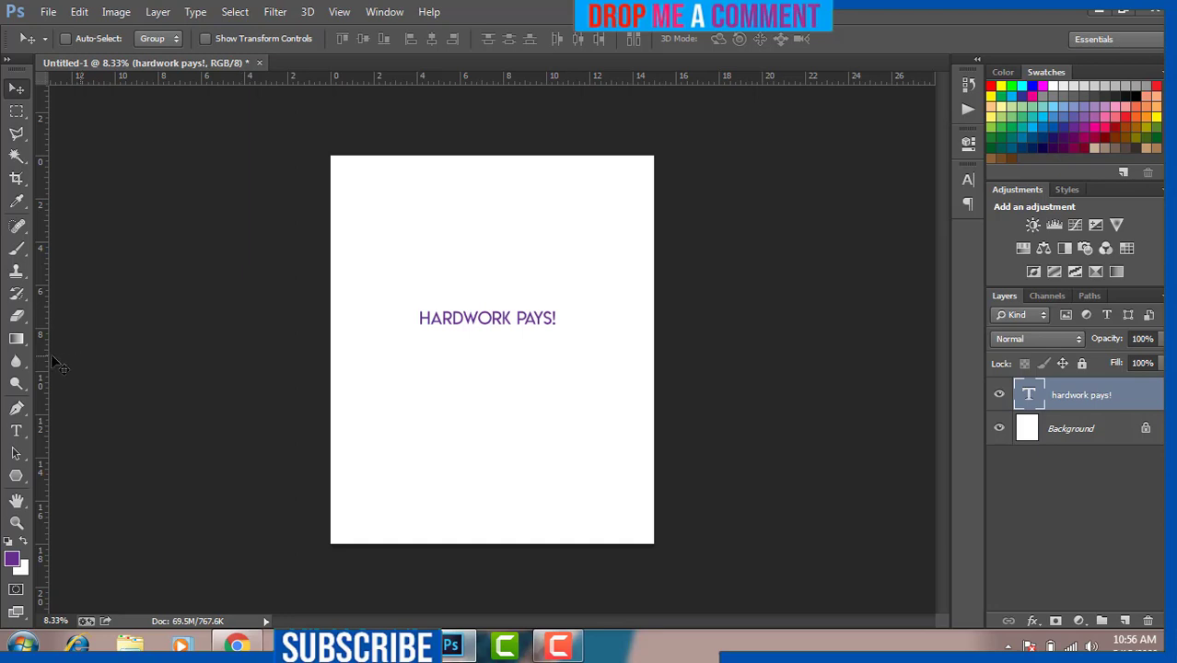
Change the whole "hardwork pays!" text to the Bebas Neue font at 72 pt.
{"action": "left_click", "coordinate": [14, 440]}
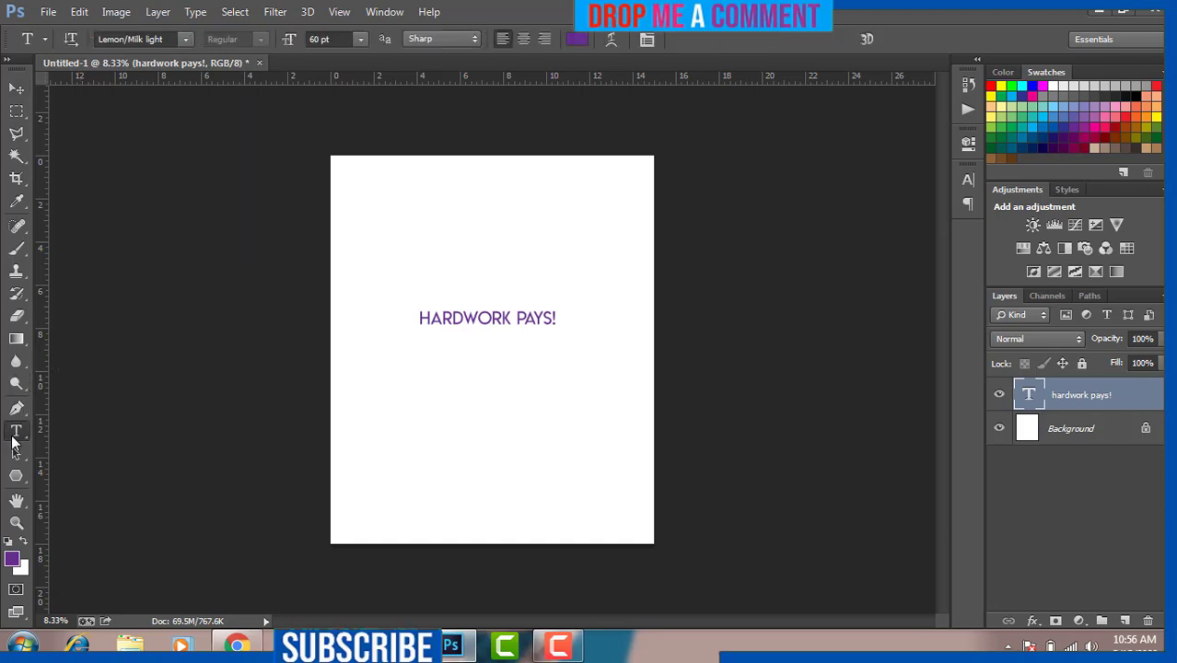
{"action": "left_click", "coordinate": [464, 318]}
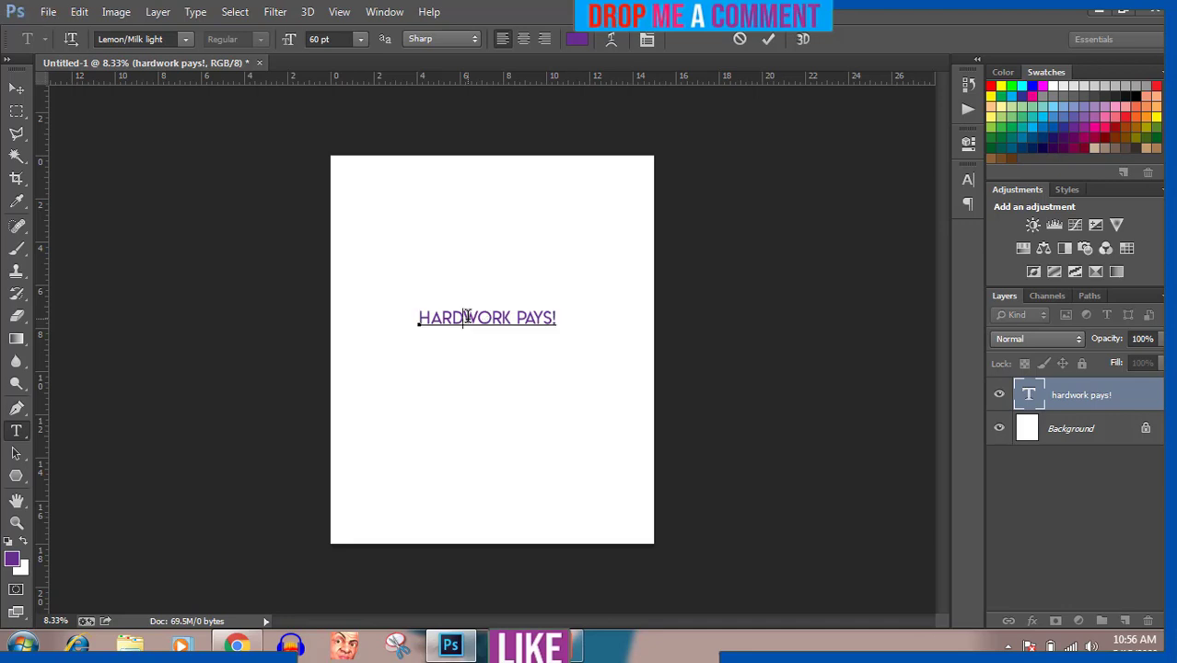
{"action": "key", "text": "ctrl+a"}
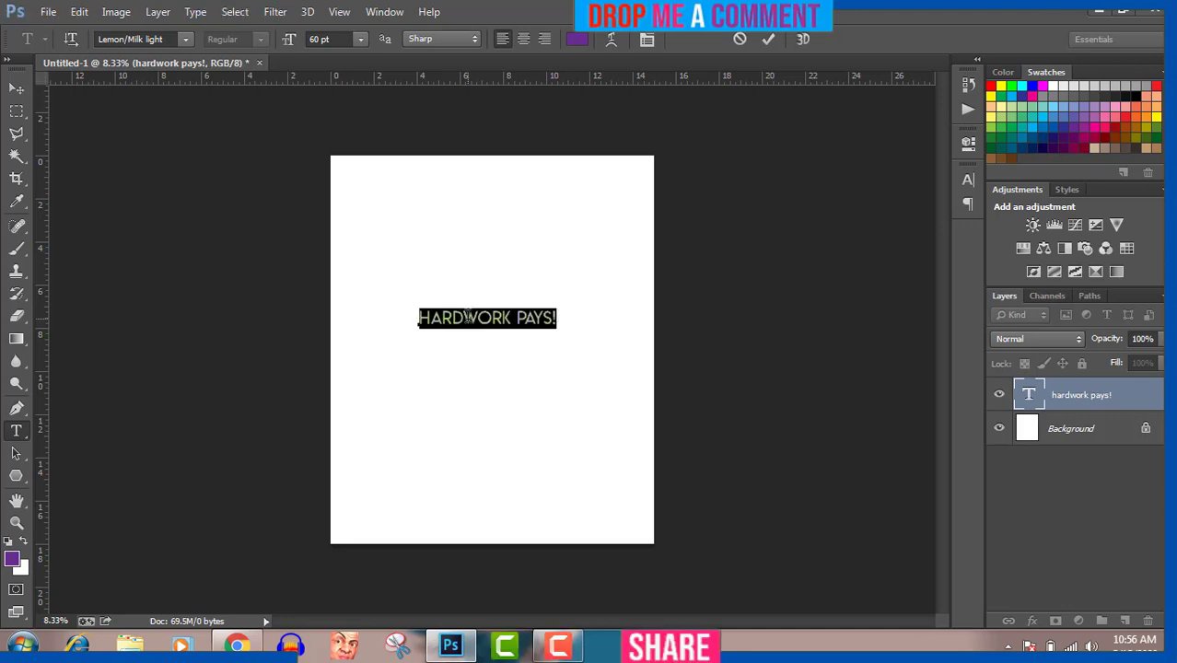
{"action": "left_click", "coordinate": [159, 38]}
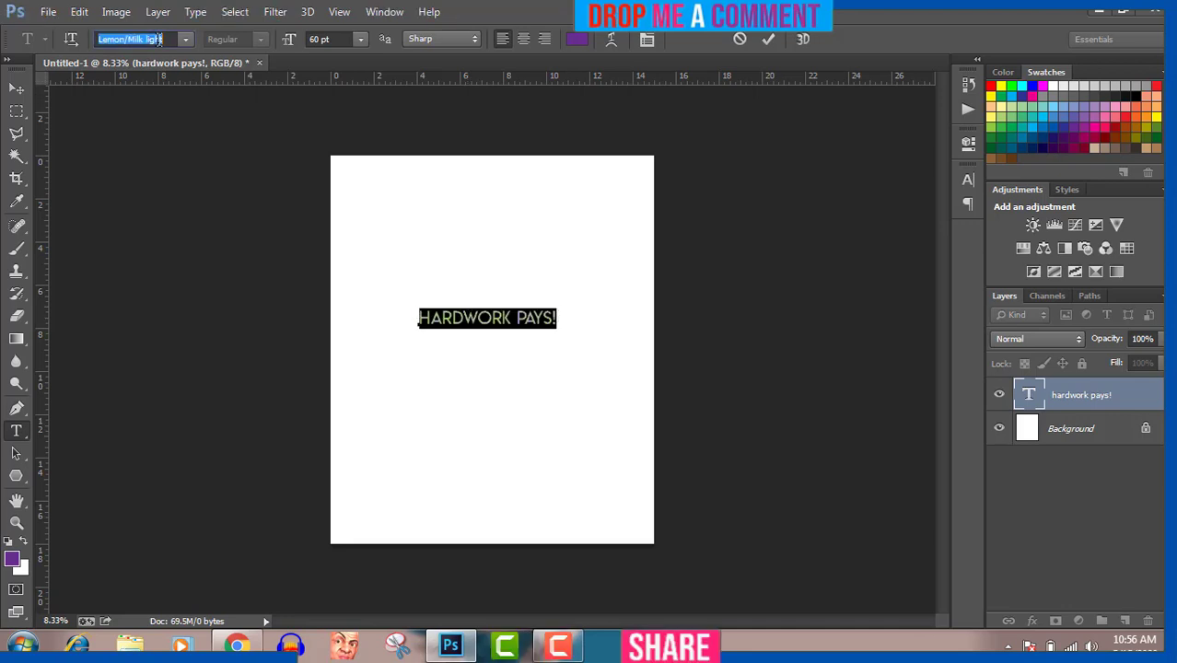
{"action": "type", "text": "Bebas Neue"}
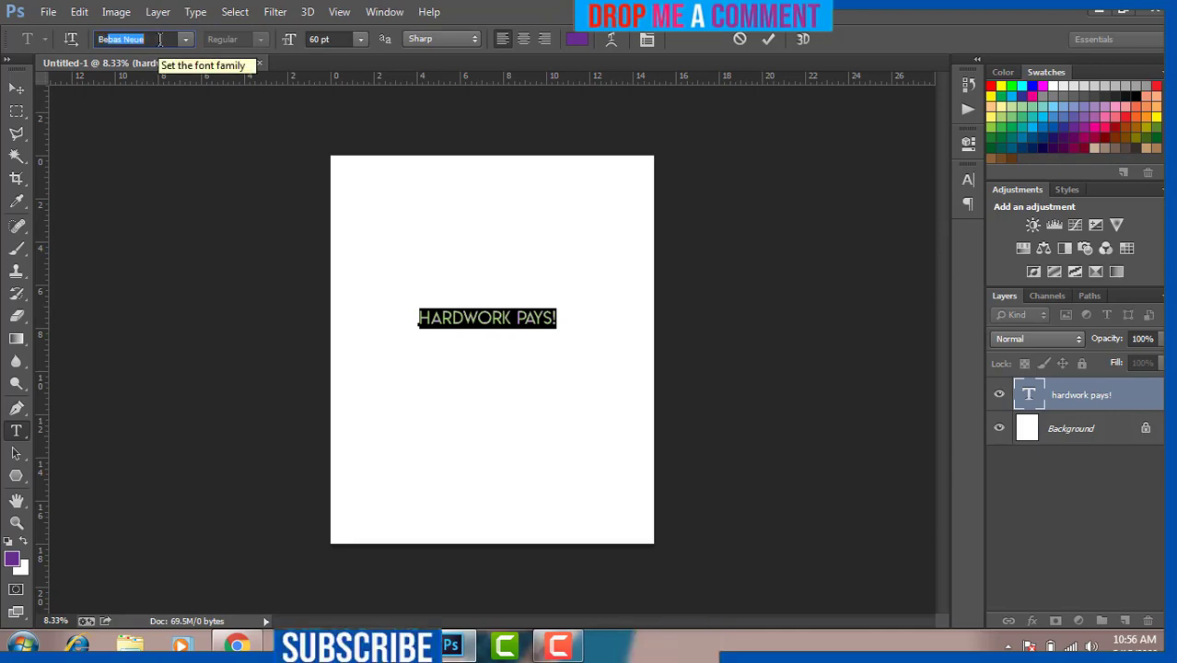
{"action": "key", "text": "Return"}
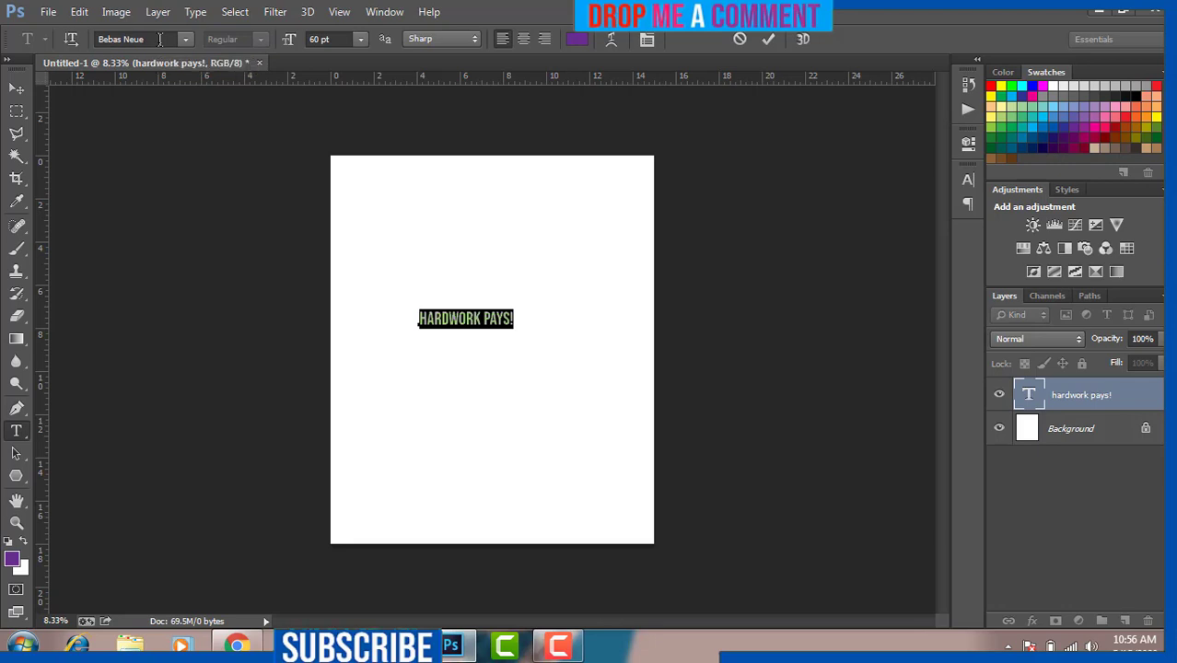
{"action": "left_click", "coordinate": [360, 38]}
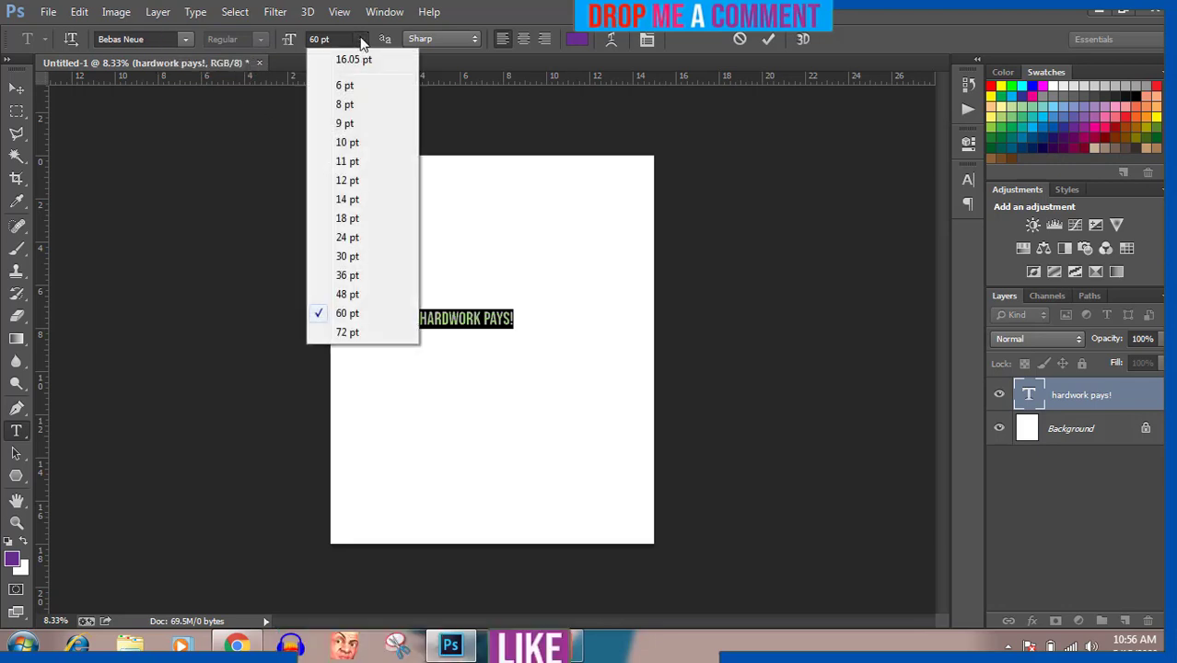
{"action": "left_click", "coordinate": [346, 332]}
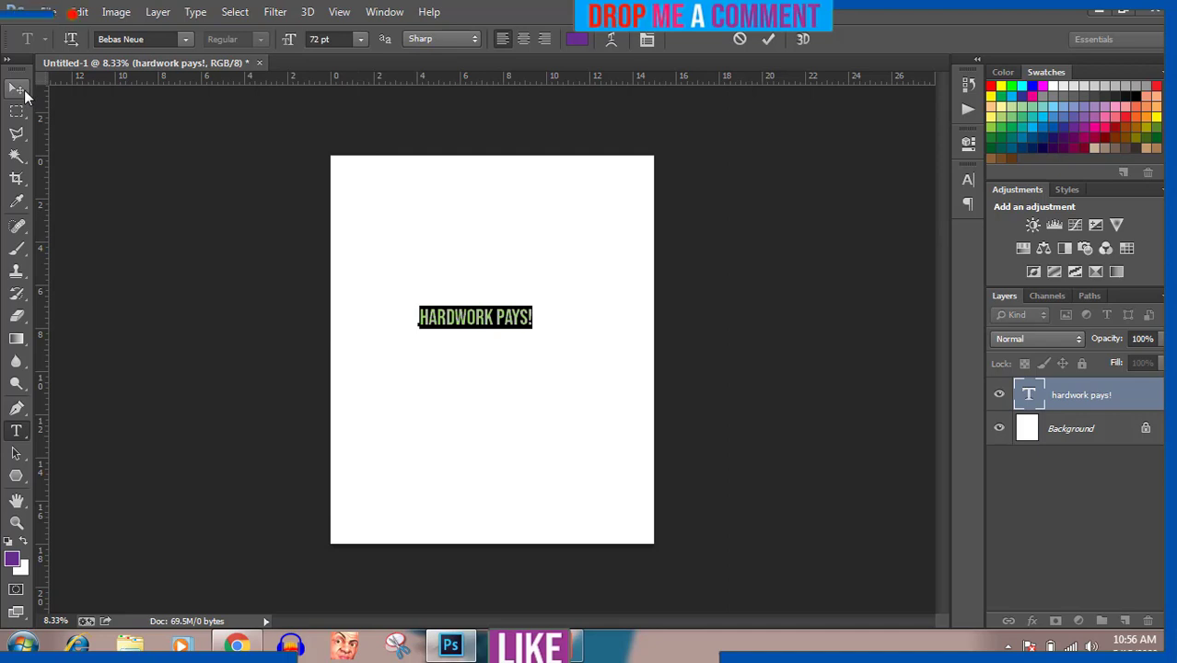
Delete the exclamation mark from the text and move the remaining words to the middle of the canvas.
{"action": "left_click", "coordinate": [530, 317]}
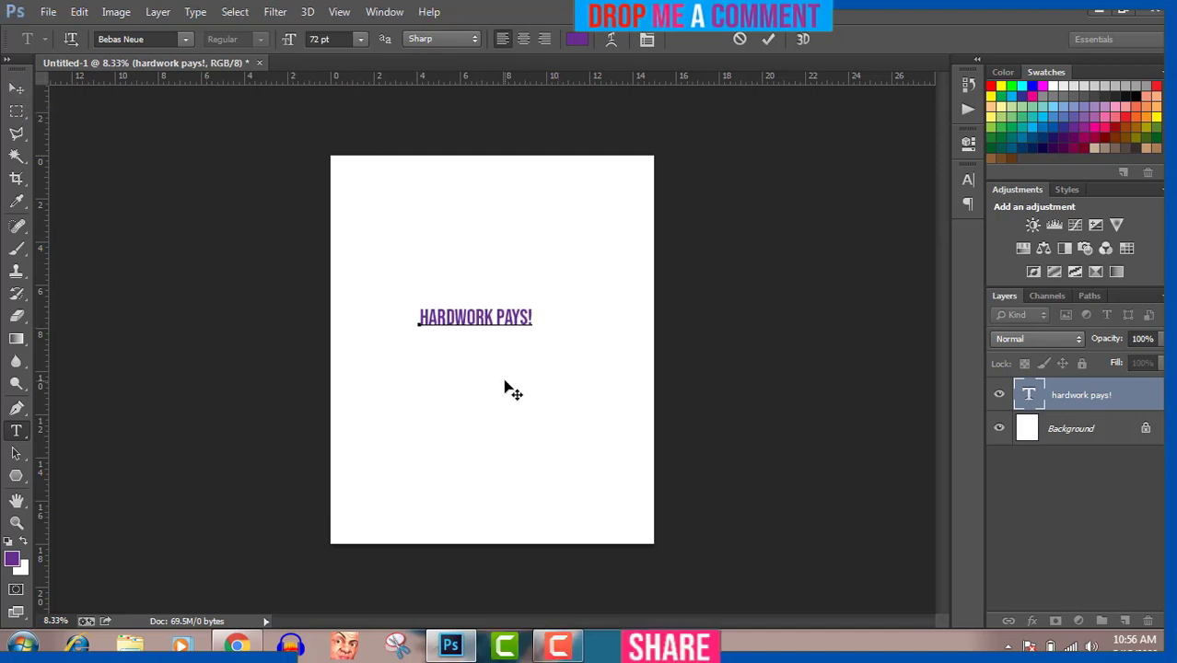
{"action": "key", "text": "BackSpace"}
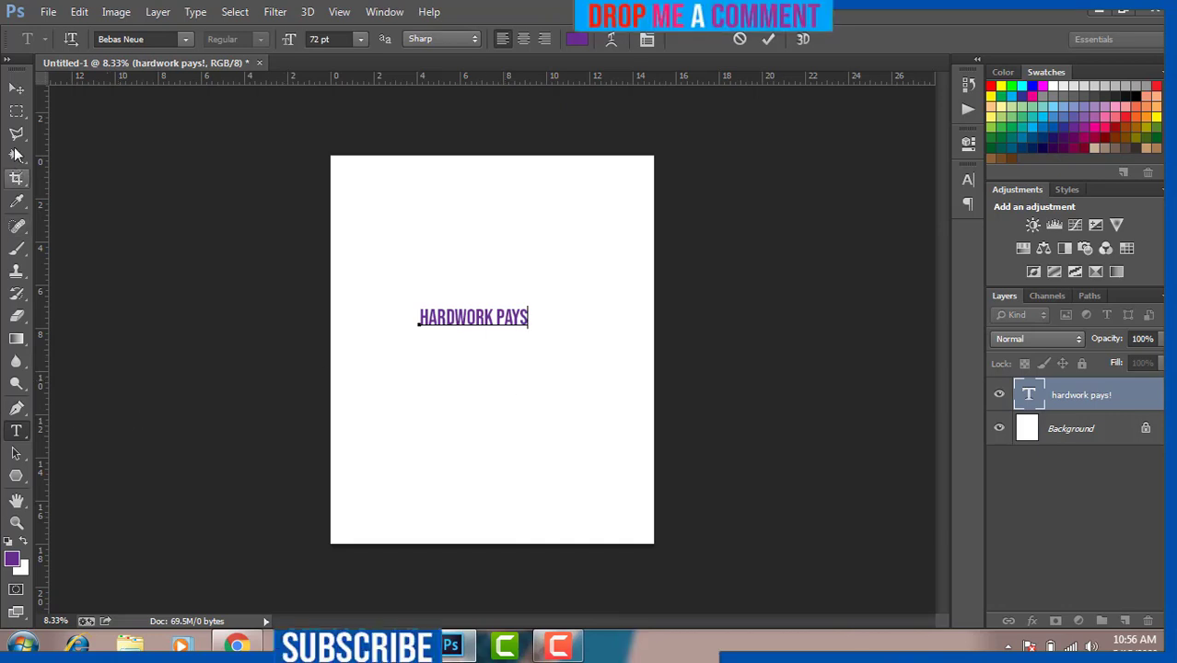
{"action": "left_click", "coordinate": [16, 87]}
{"action": "left_click_drag", "start_coordinate": [478, 324], "coordinate": [495, 346]}
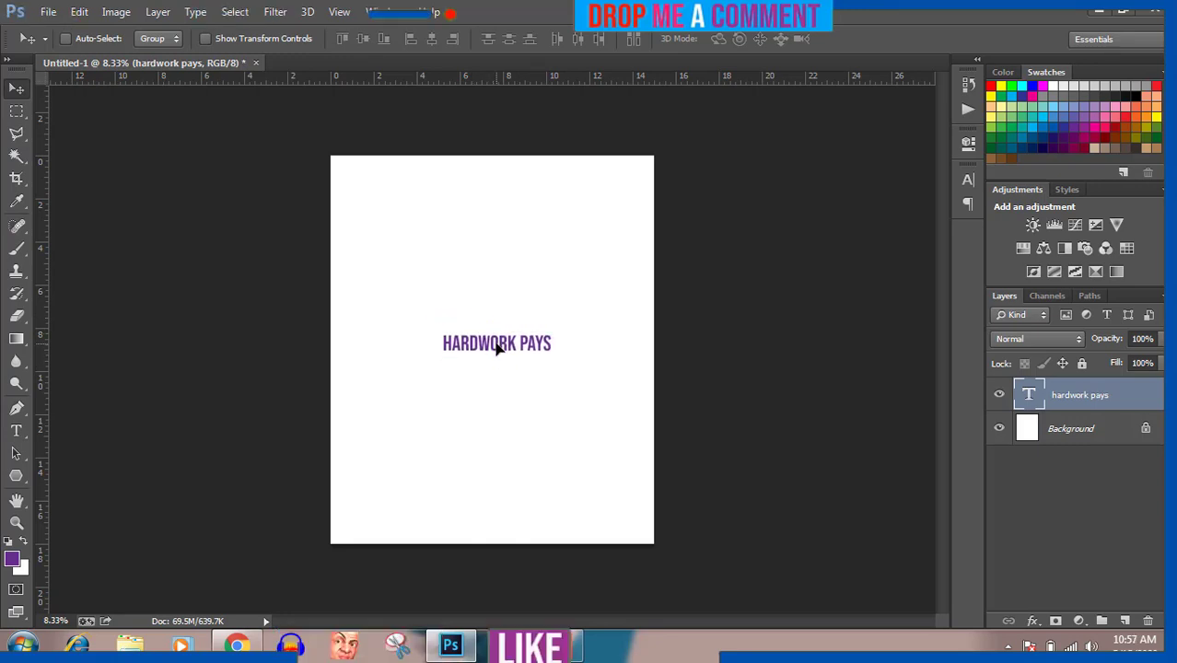
Scale "HARDWORK PAYS" proportionally from its centre to about 224% and shift it slightly left on the canvas.
{"action": "key", "text": "ctrl+t"}
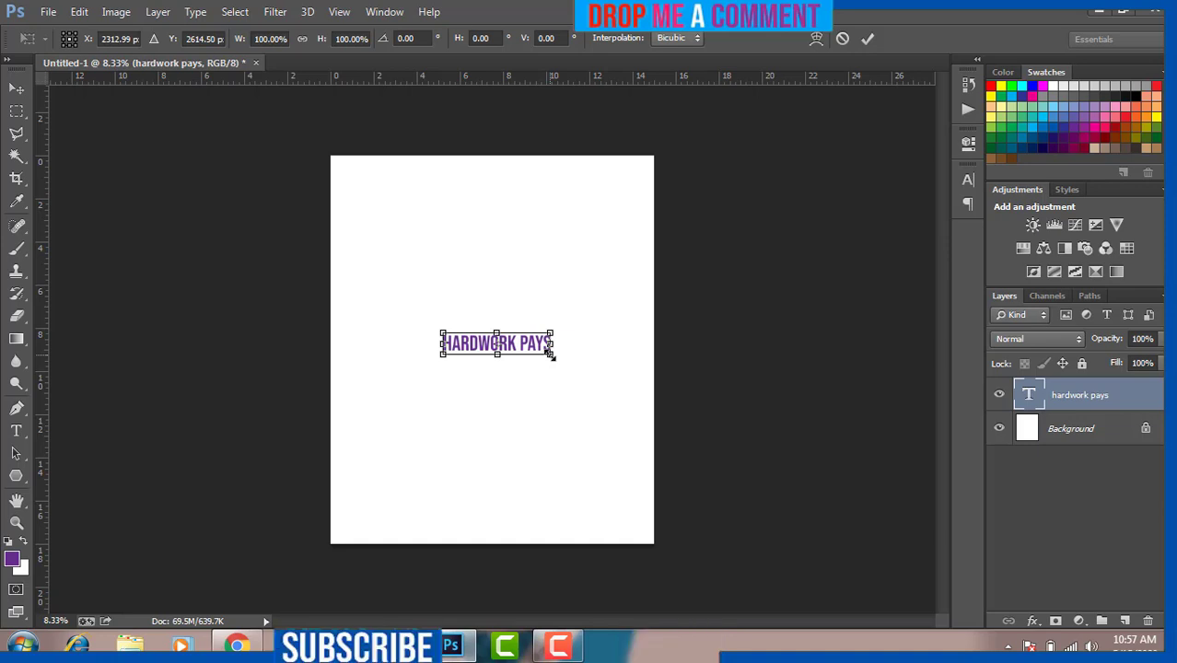
{"action": "left_click_drag", "start_coordinate": [551, 352], "coordinate": [598, 417]}
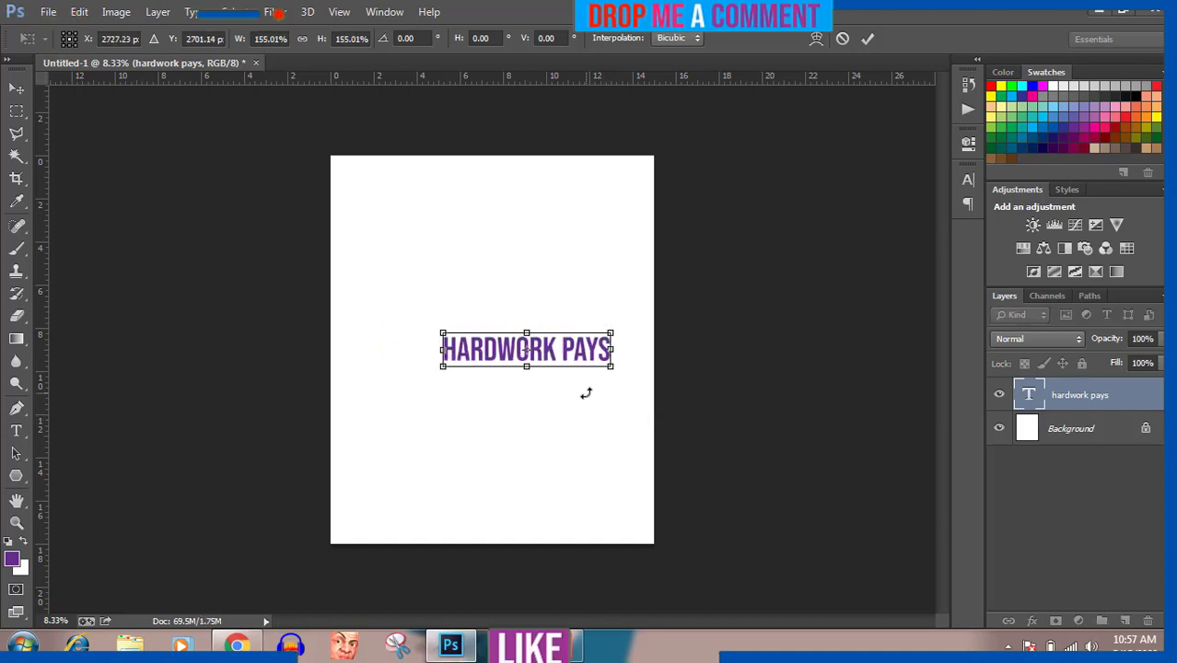
{"action": "key", "text": "ctrl+z"}
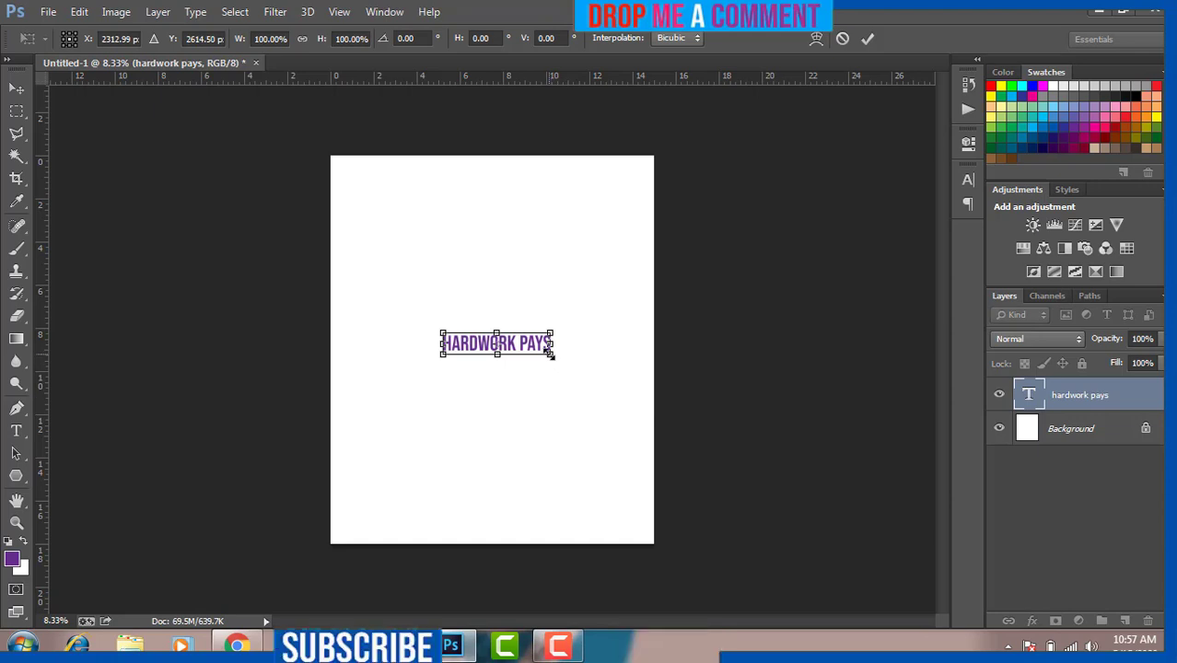
{"action": "left_click_drag", "start_coordinate": [549, 353], "coordinate": [597, 457]}
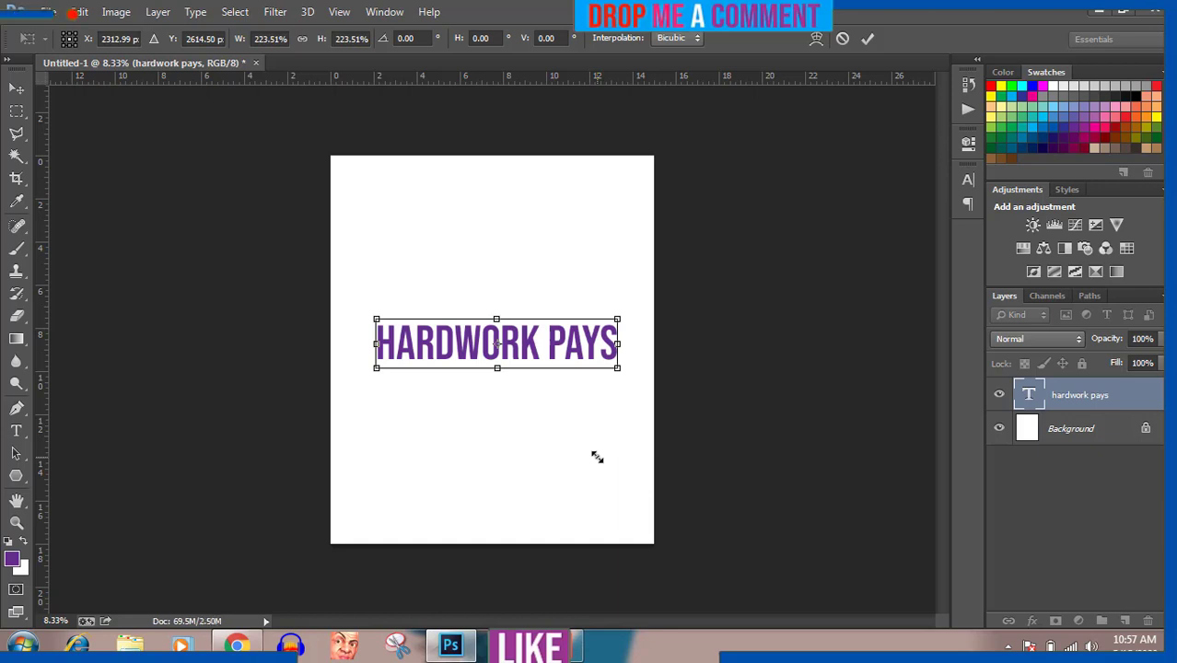
{"action": "key", "text": "Return"}
{"action": "left_click_drag", "start_coordinate": [543, 343], "coordinate": [530, 343]}
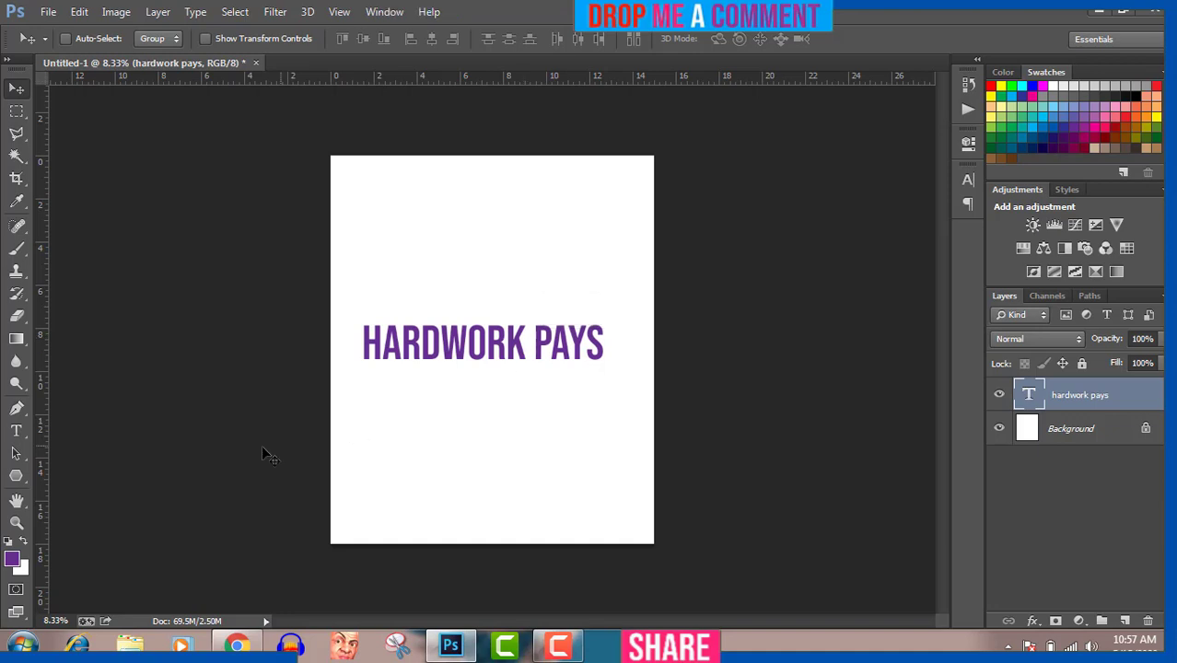
Add a separate text layer containing only "!" in the empty area below the words.
{"action": "left_click", "coordinate": [15, 431]}
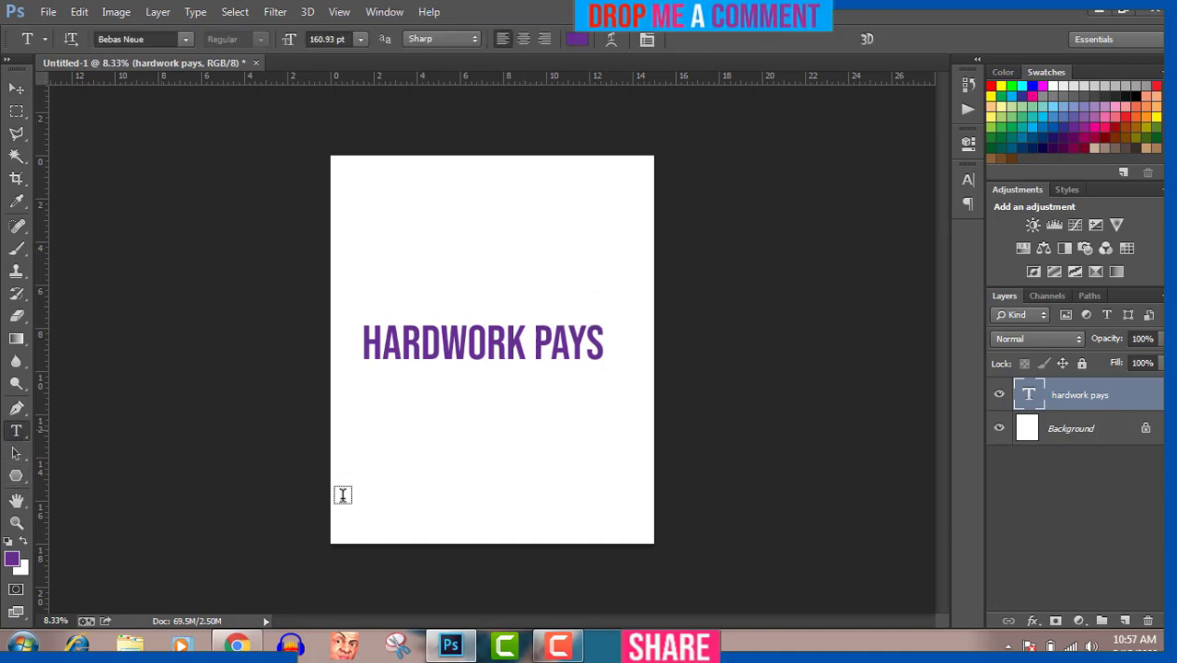
{"action": "left_click", "coordinate": [419, 474]}
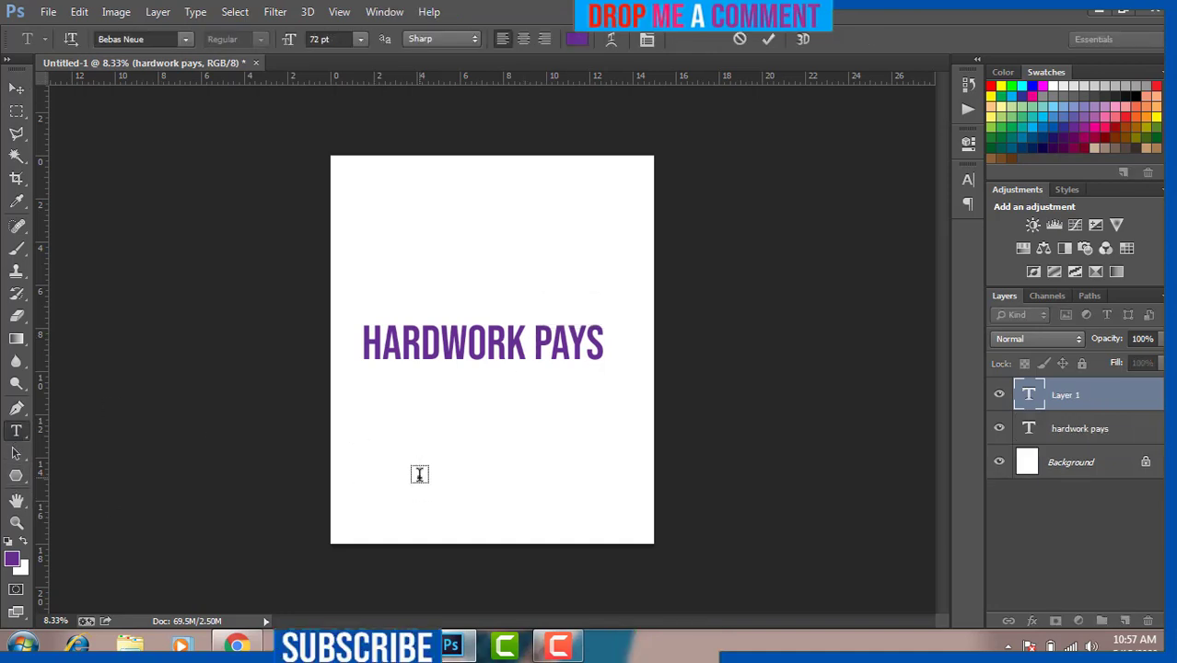
{"action": "left_click", "coordinate": [13, 89]}
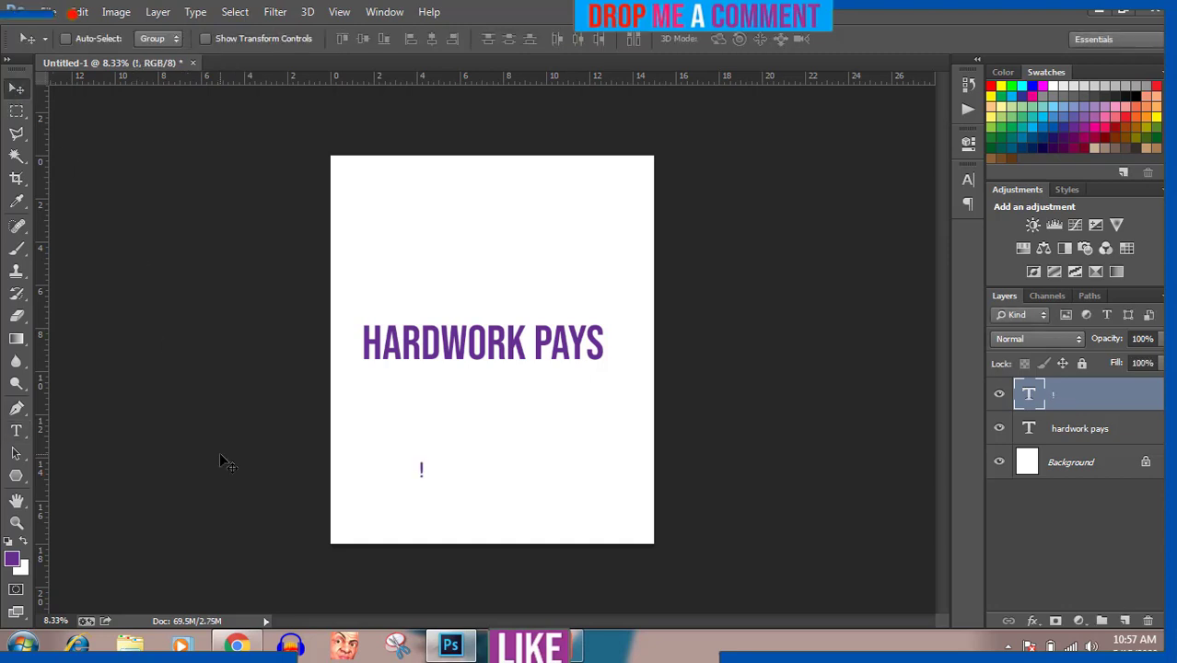
Scale the exclamation mark proportionally to about 364%, rotate it about 9.5 degrees clockwise and apply the transformation.
{"action": "key", "text": "ctrl+t"}
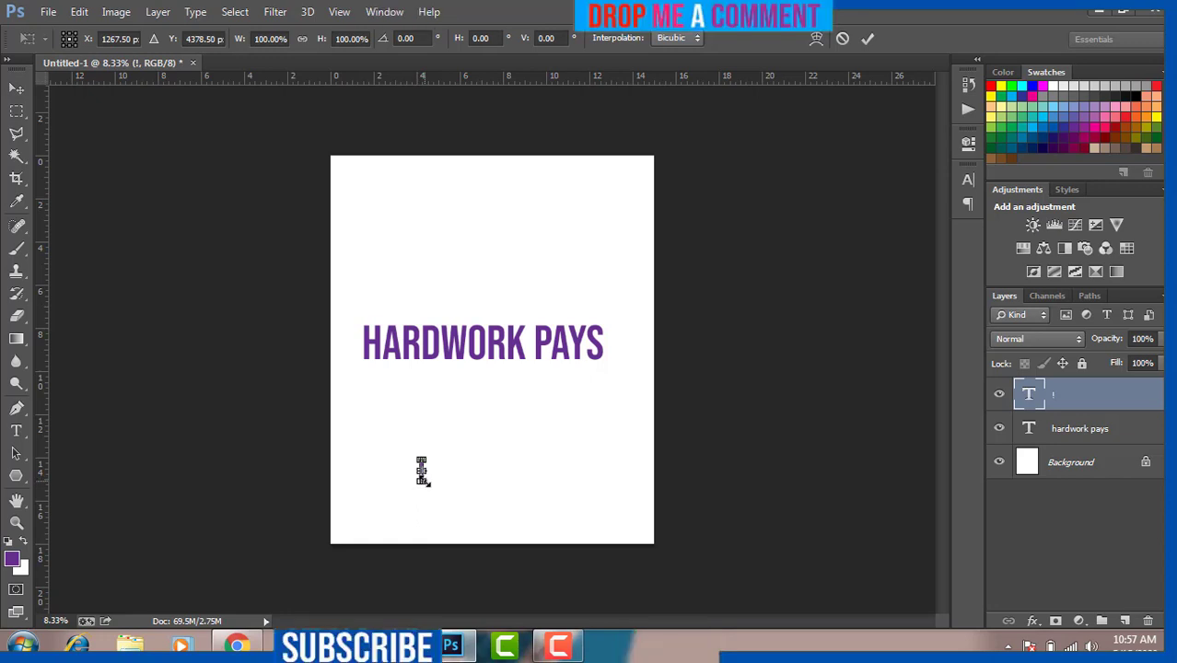
{"action": "left_click_drag", "start_coordinate": [427, 483], "coordinate": [449, 515]}
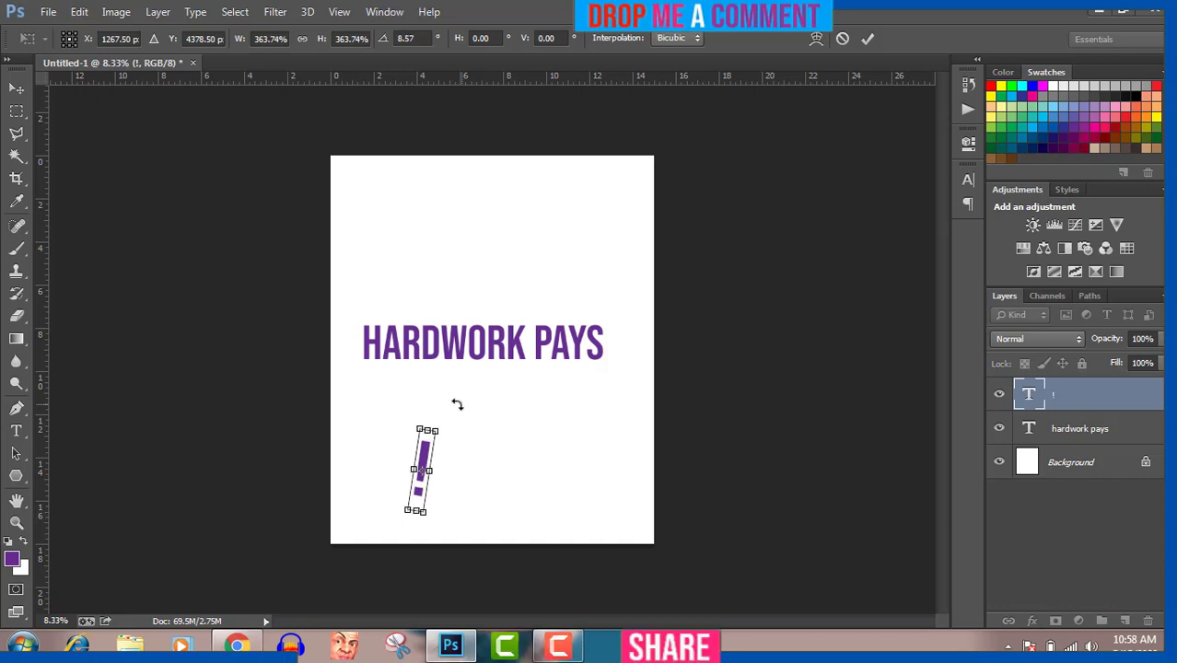
{"action": "left_click_drag", "start_coordinate": [452, 412], "coordinate": [488, 464]}
{"action": "left_click_drag", "start_coordinate": [492, 447], "coordinate": [452, 420]}
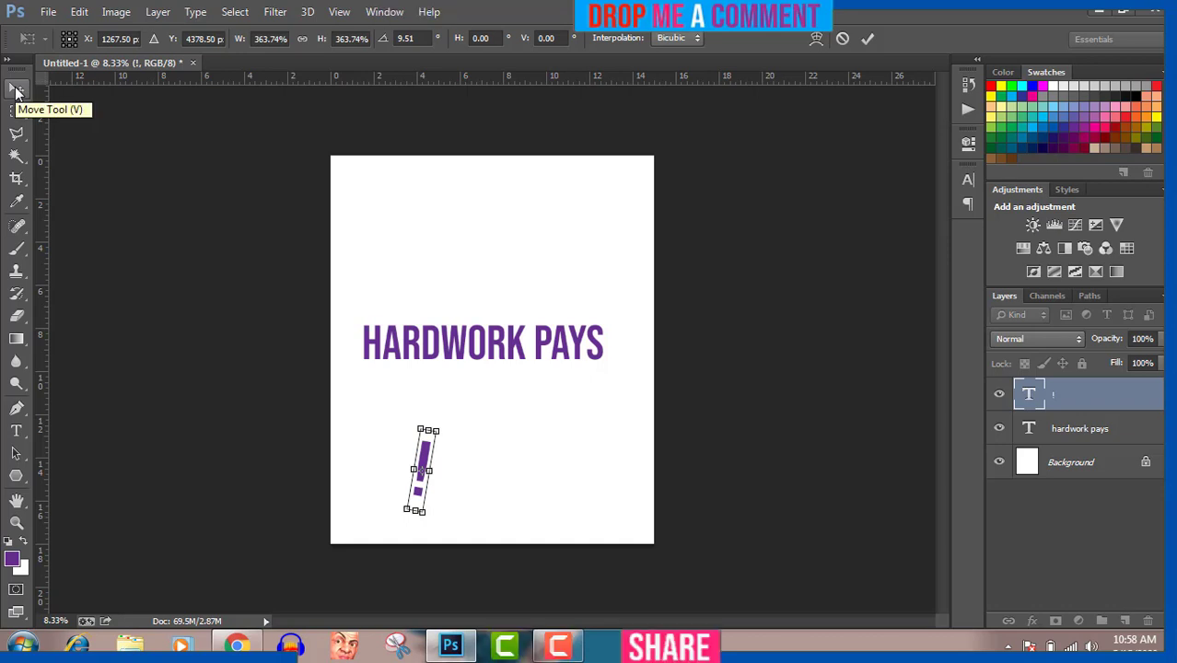
{"action": "left_click", "coordinate": [16, 90]}
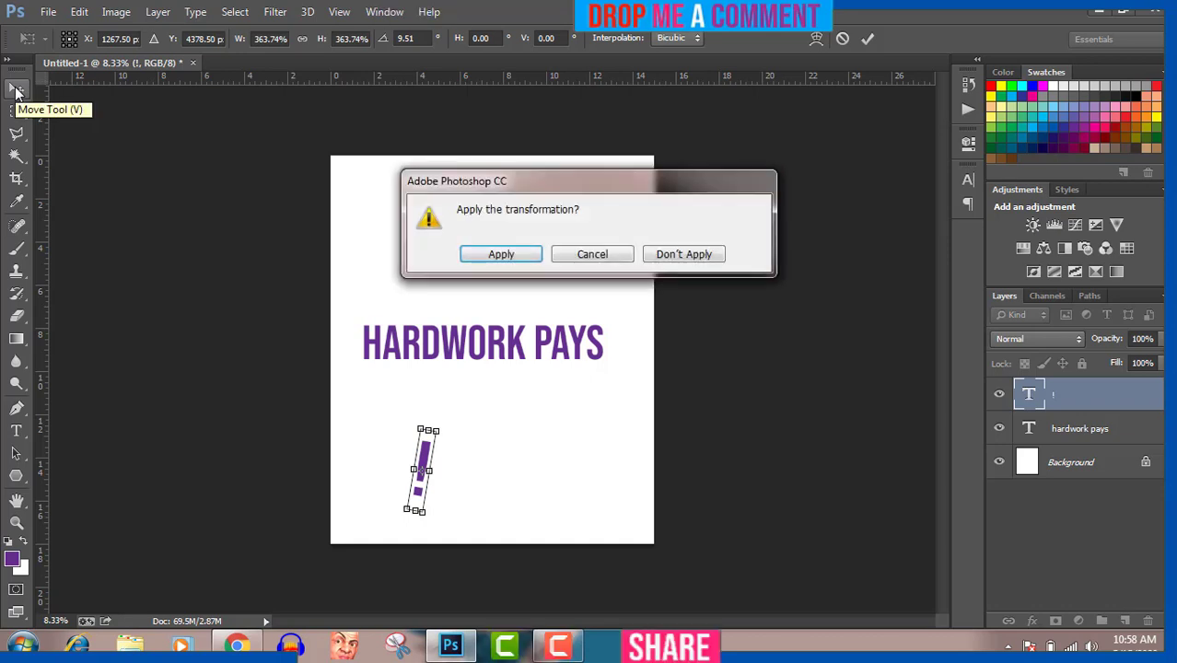
{"action": "left_click", "coordinate": [485, 255]}
Place the tilted exclamation mark directly after "HARDWORK PAYS" and nudge it slightly down.
{"action": "left_click_drag", "start_coordinate": [429, 470], "coordinate": [620, 343]}
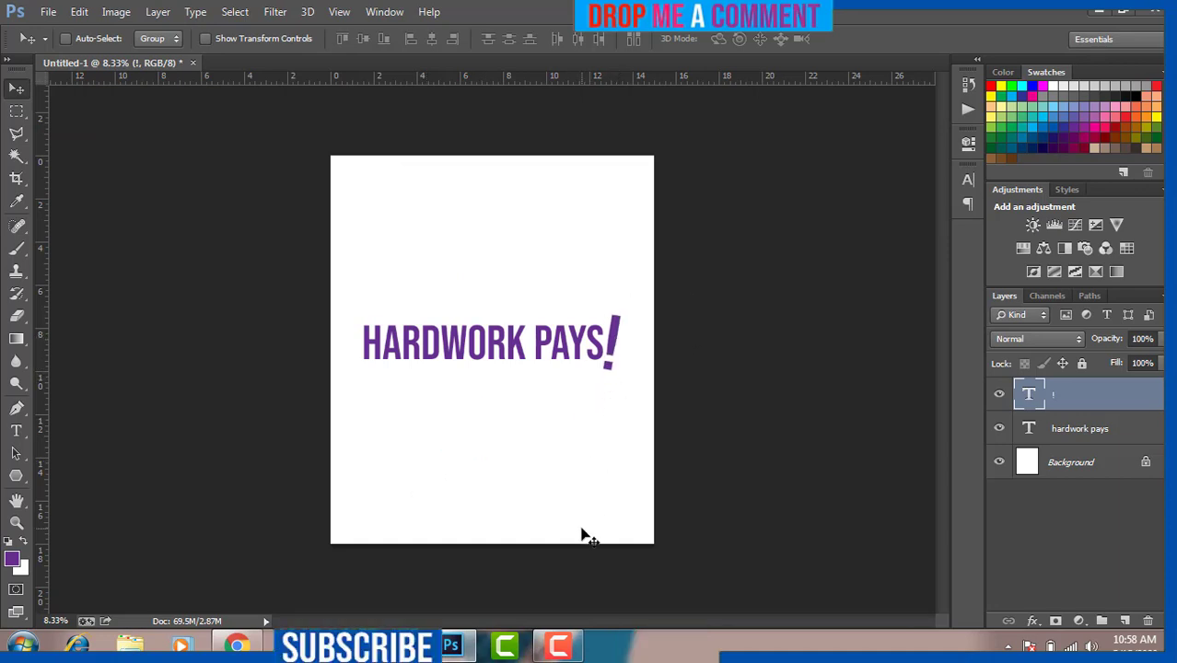
{"action": "key", "text": "shift+Down"}
{"action": "key", "text": "shift+Down"}
{"action": "key", "text": "shift+Down"}
{"action": "key", "text": "shift+Down"}
{"action": "key", "text": "shift+Down"}
{"action": "key", "text": "shift+Down"}
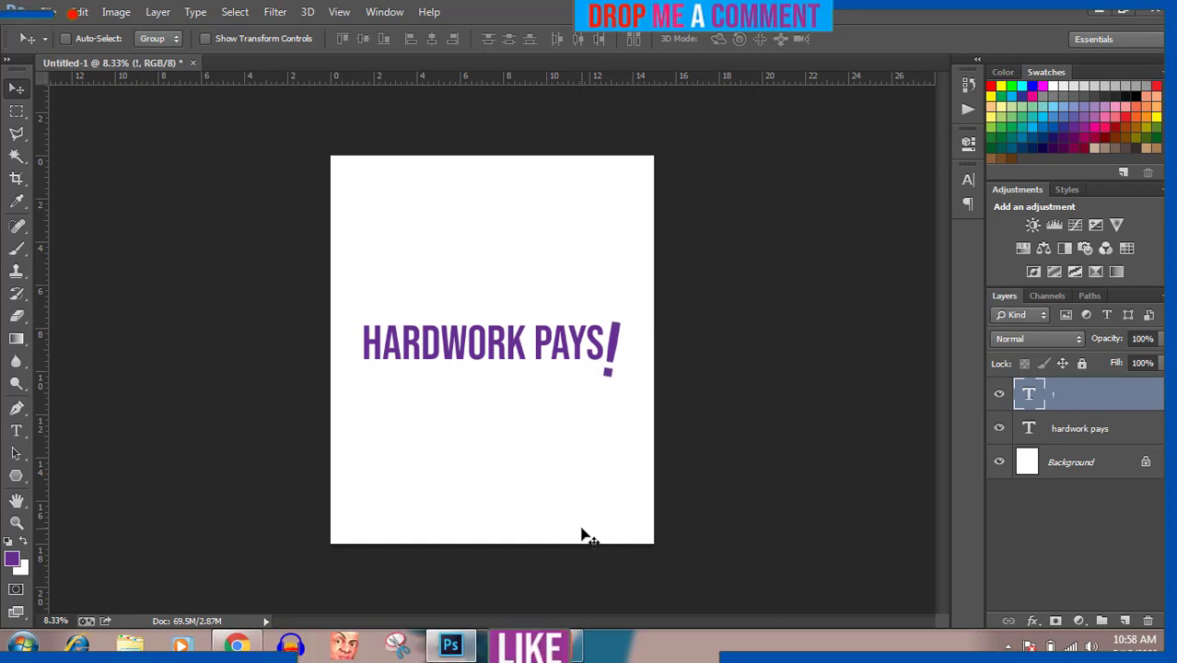
Group the "!" and "hardwork pays" text layers and toggle the group's visibility off and on to check it.
{"action": "left_click", "coordinate": [1092, 432], "text": "shift"}
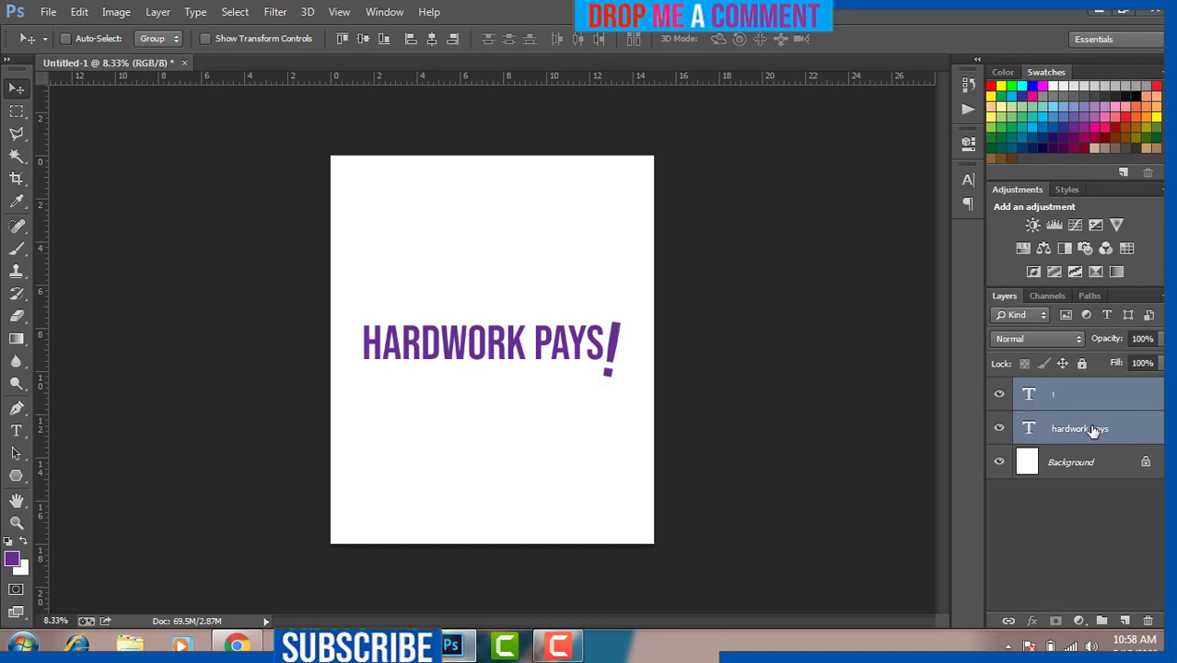
{"action": "key", "text": "ctrl+g"}
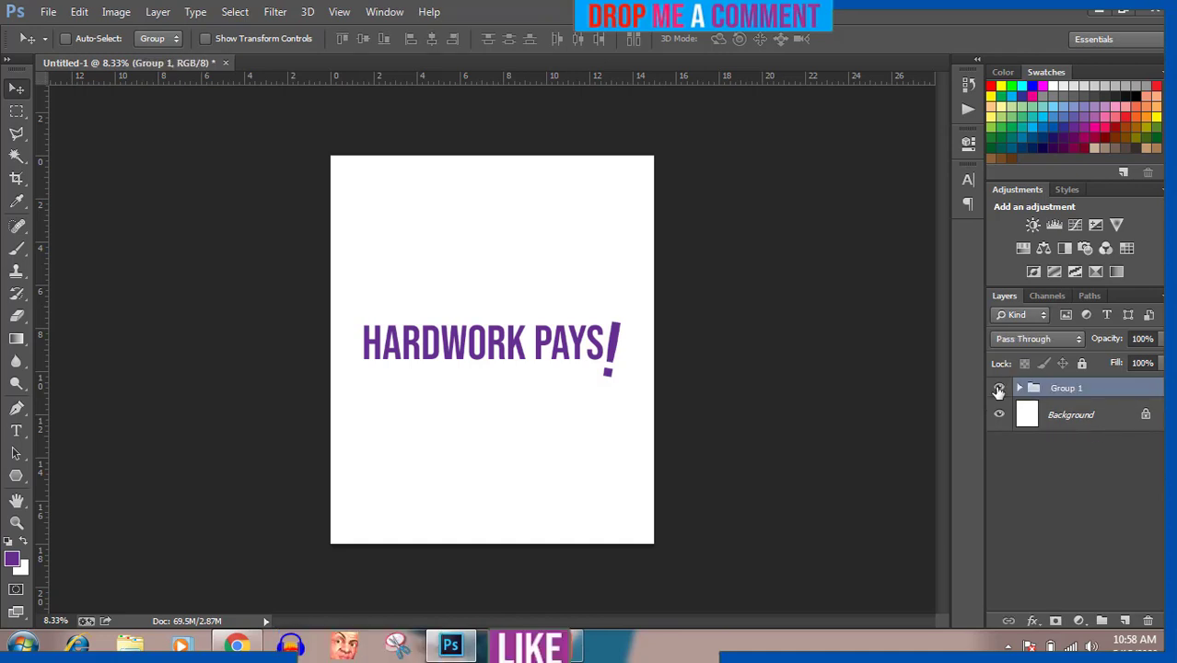
{"action": "left_click", "coordinate": [998, 389]}
{"action": "left_click", "coordinate": [998, 388]}
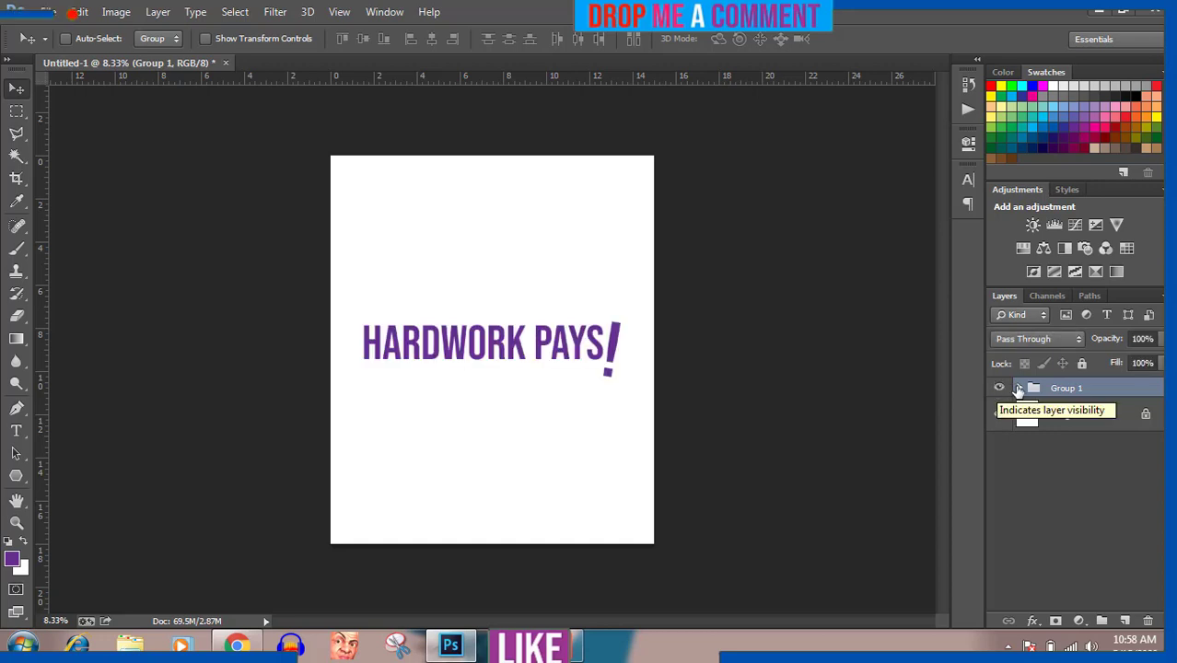
Nudge the exclamation mark inside the group slightly up in six large increments and collapse the group.
{"action": "left_click", "coordinate": [1020, 388]}
{"action": "left_click", "coordinate": [1053, 415]}
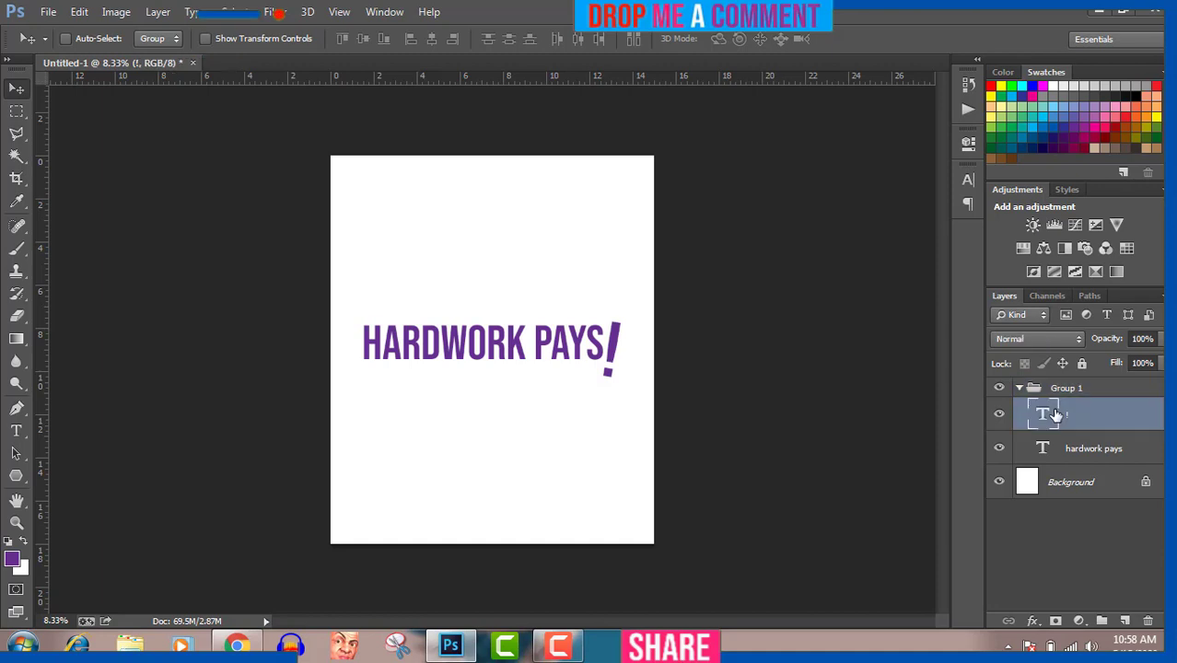
{"action": "key", "text": "shift+Up"}
{"action": "key", "text": "shift+Up"}
{"action": "key", "text": "shift+Up"}
{"action": "key", "text": "shift+Up"}
{"action": "key", "text": "shift+Up"}
{"action": "key", "text": "shift+Up"}
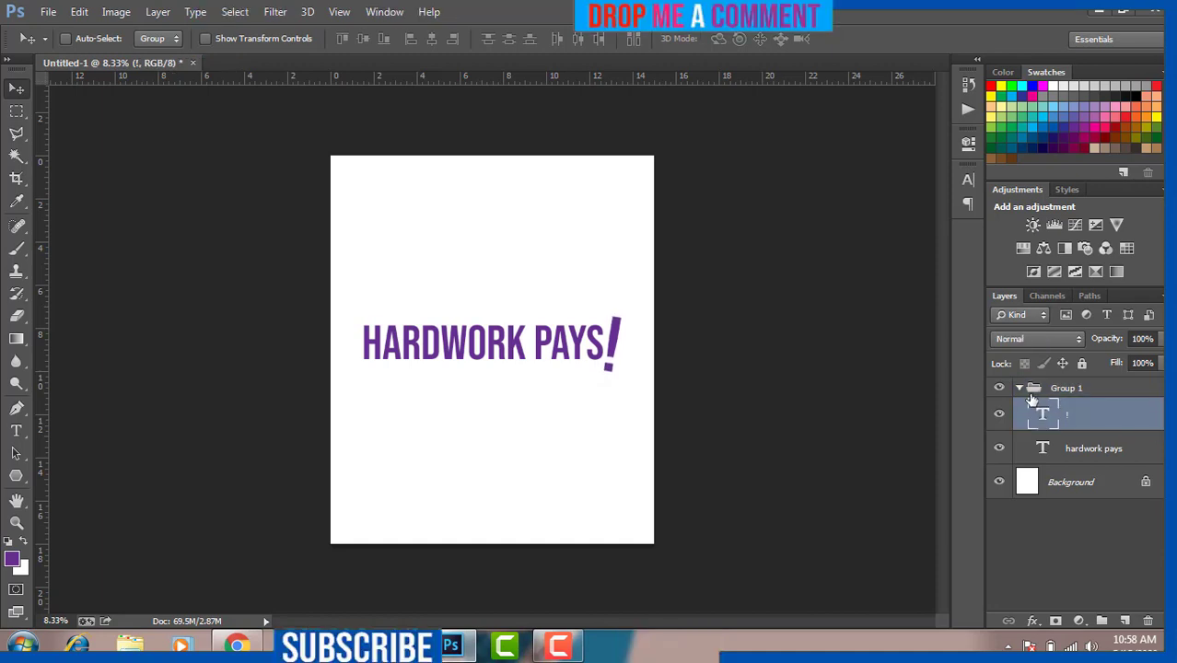
{"action": "left_click", "coordinate": [1019, 388]}
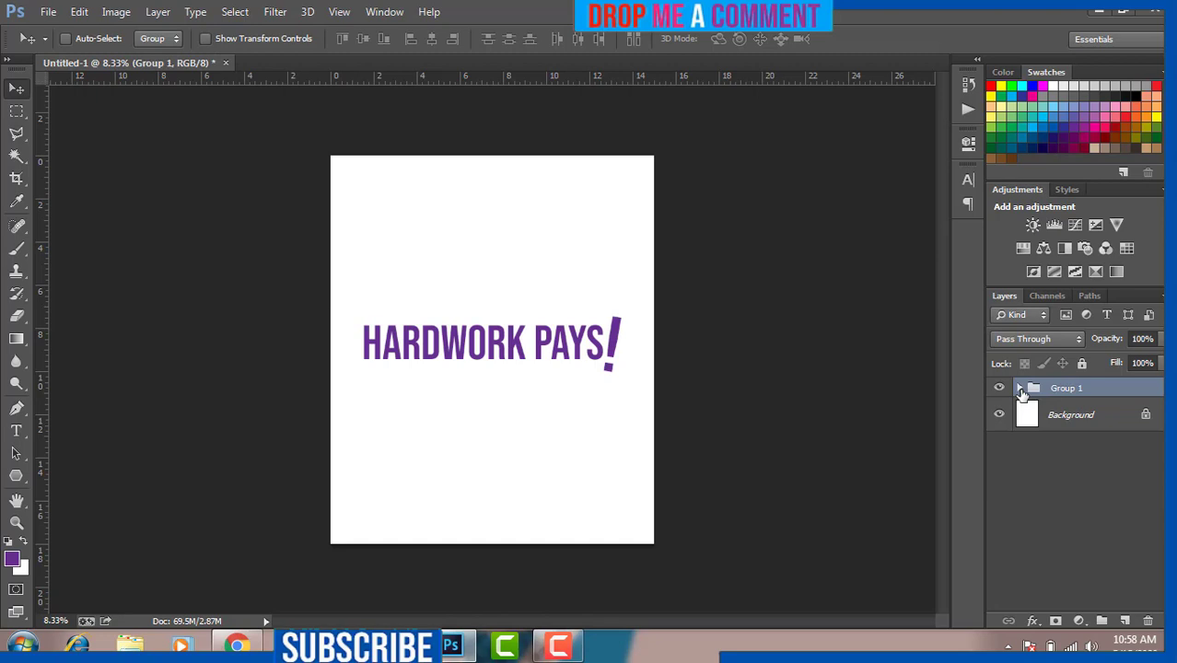
Draw a vertical purple rectangle about 444 by 2580 px just above the background layer and move it to about X 1248, Y 1332 px.
{"action": "left_click", "coordinate": [1071, 419]}
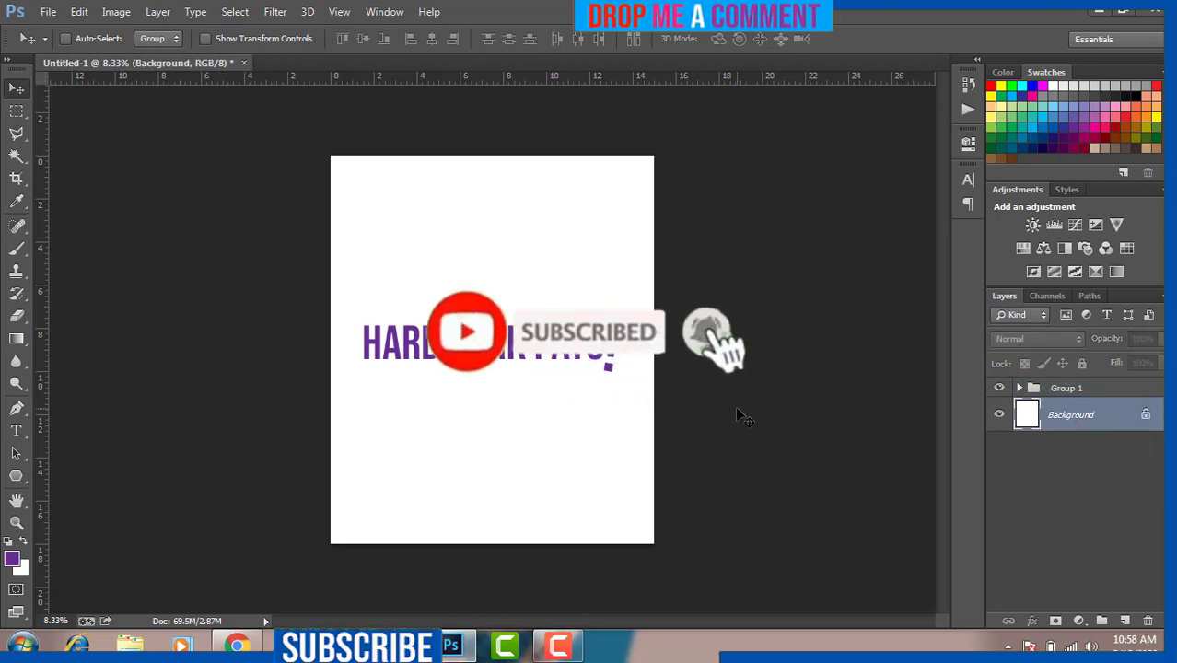
{"action": "left_click", "coordinate": [16, 475]}
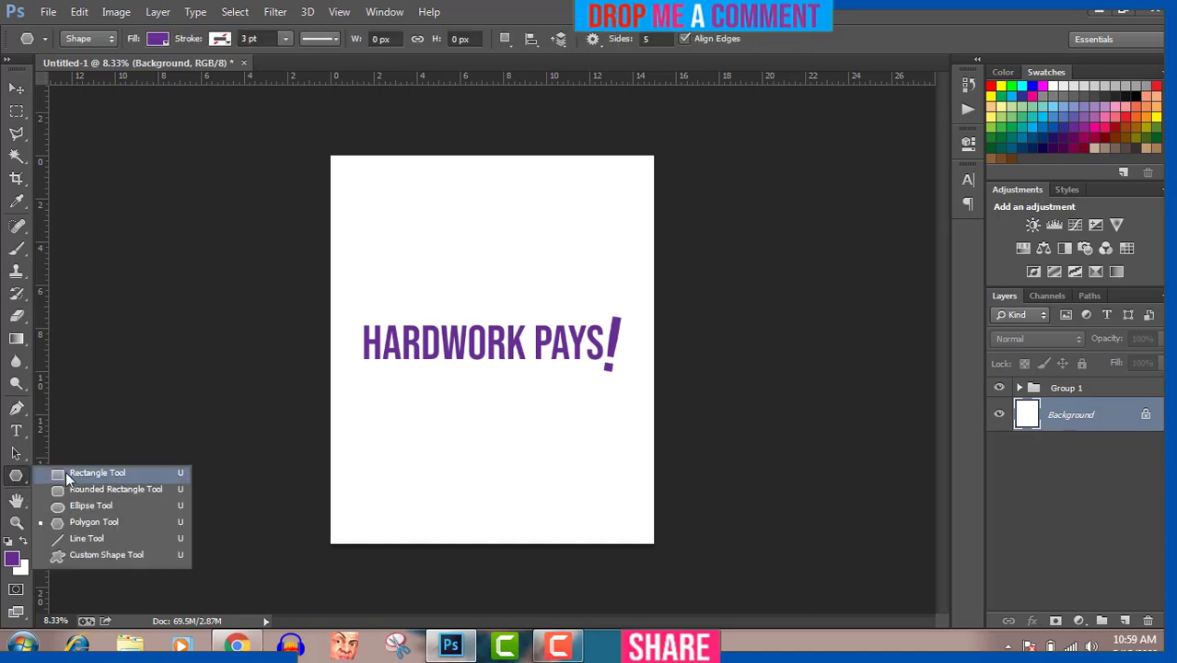
{"action": "left_click", "coordinate": [66, 475]}
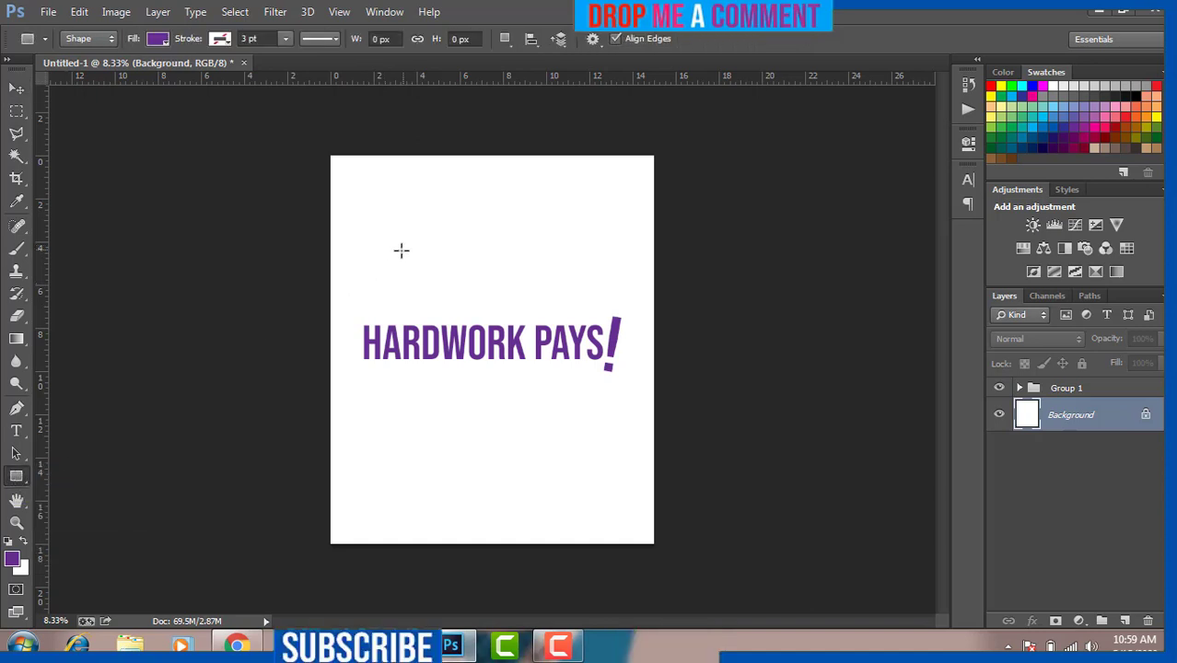
{"action": "left_click_drag", "start_coordinate": [397, 252], "coordinate": [428, 439]}
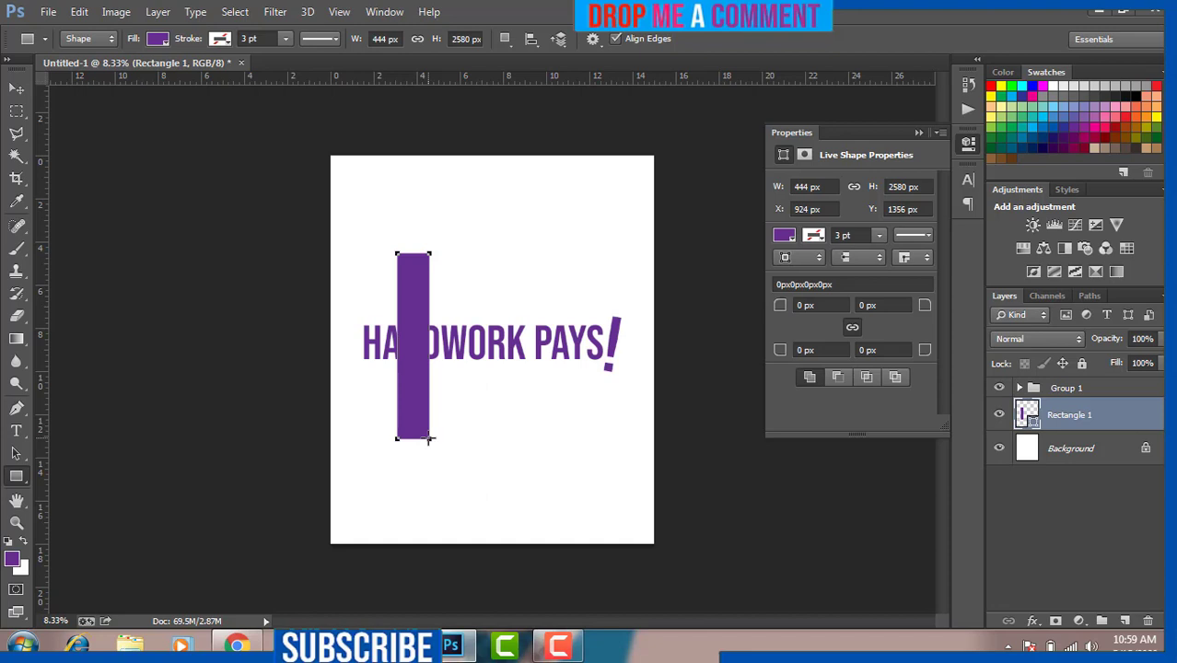
{"action": "left_click", "coordinate": [16, 89]}
{"action": "left_click_drag", "start_coordinate": [413, 358], "coordinate": [439, 364]}
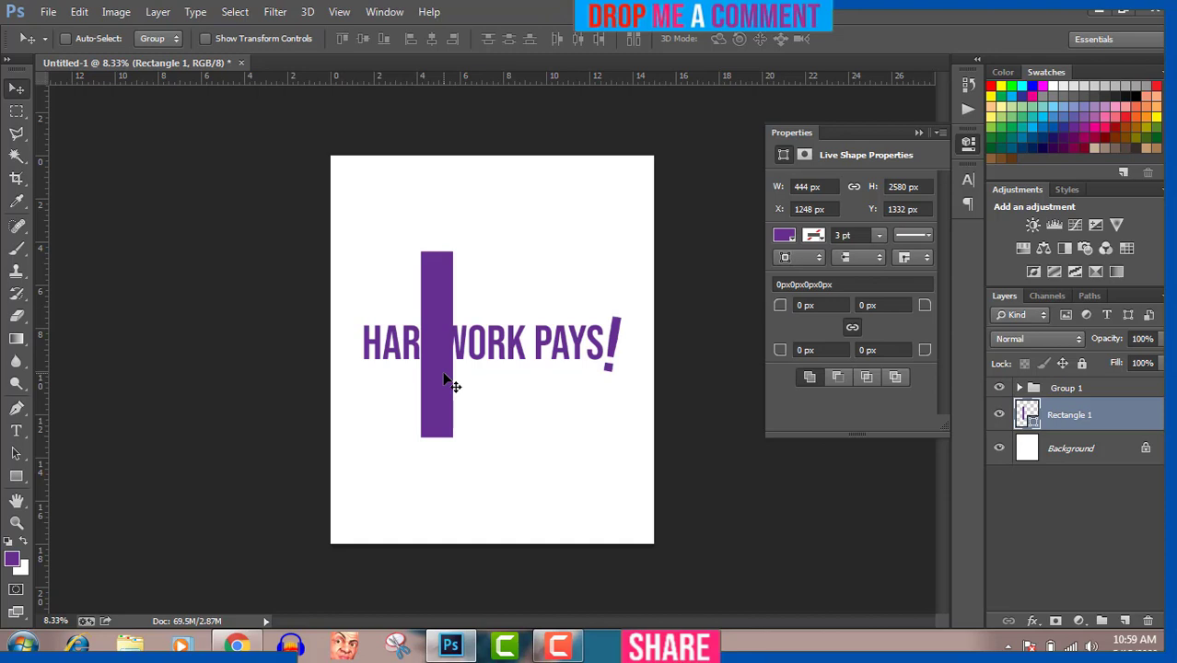
Duplicate the bar twice to its right with narrow gaps and move all three bars together to about X 1347, Y 1308 px.
{"action": "left_click_drag", "start_coordinate": [444, 378], "coordinate": [484, 378]}
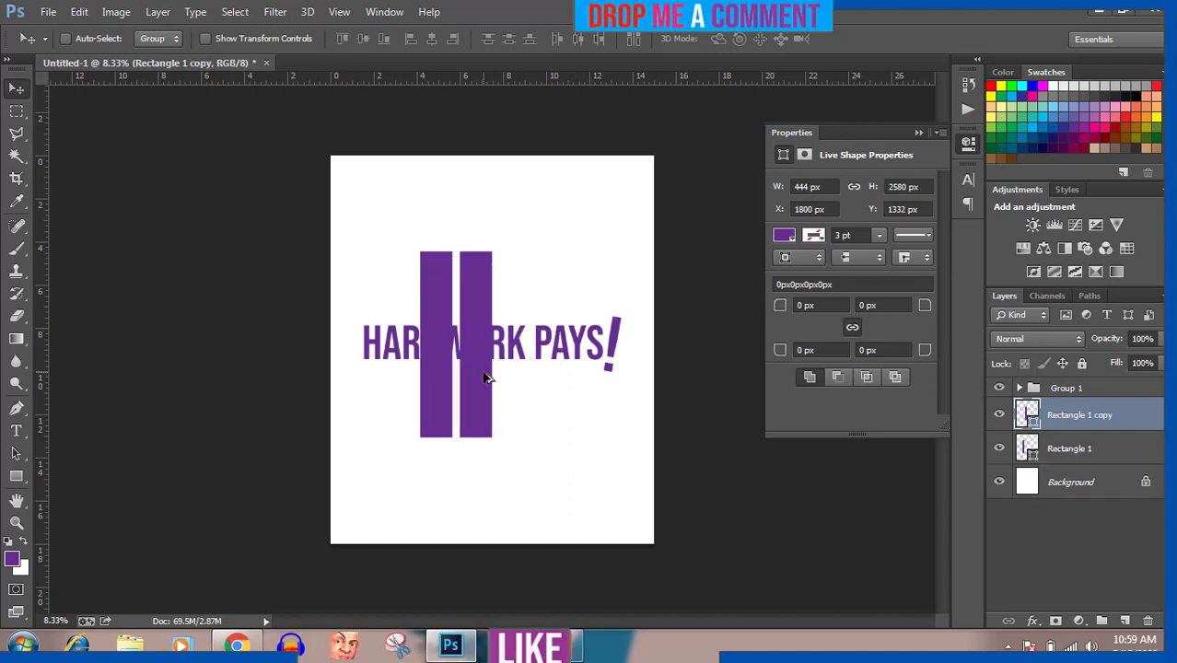
{"action": "left_click_drag", "start_coordinate": [486, 377], "coordinate": [525, 378]}
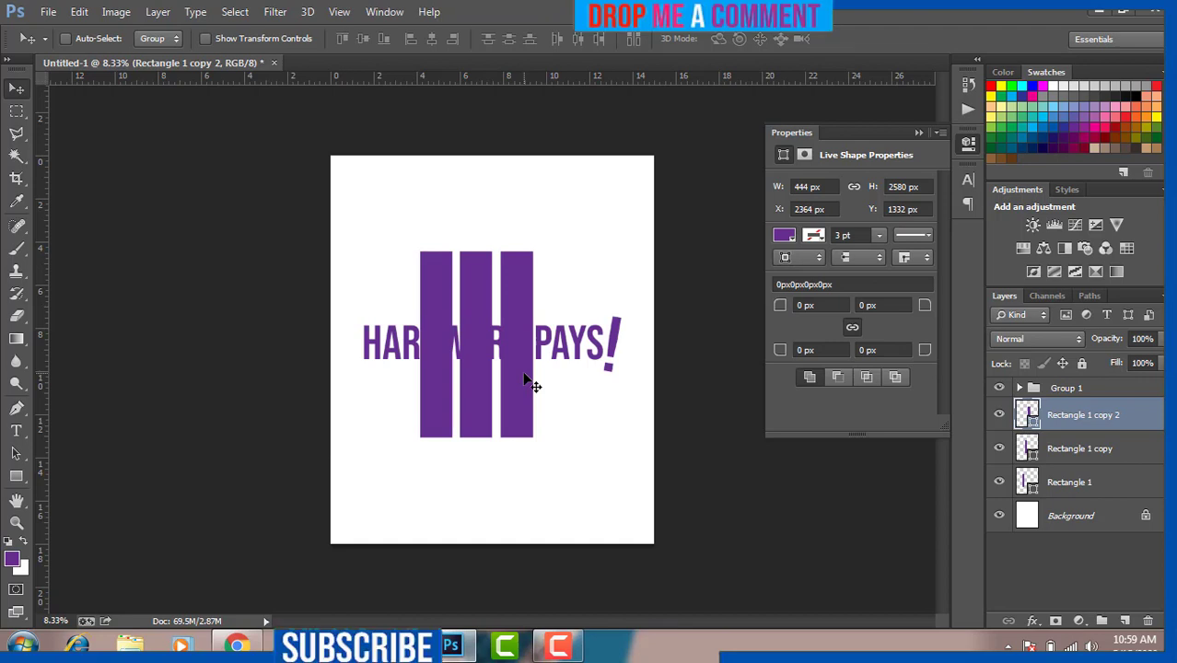
{"action": "left_click", "coordinate": [1080, 448], "text": "shift"}
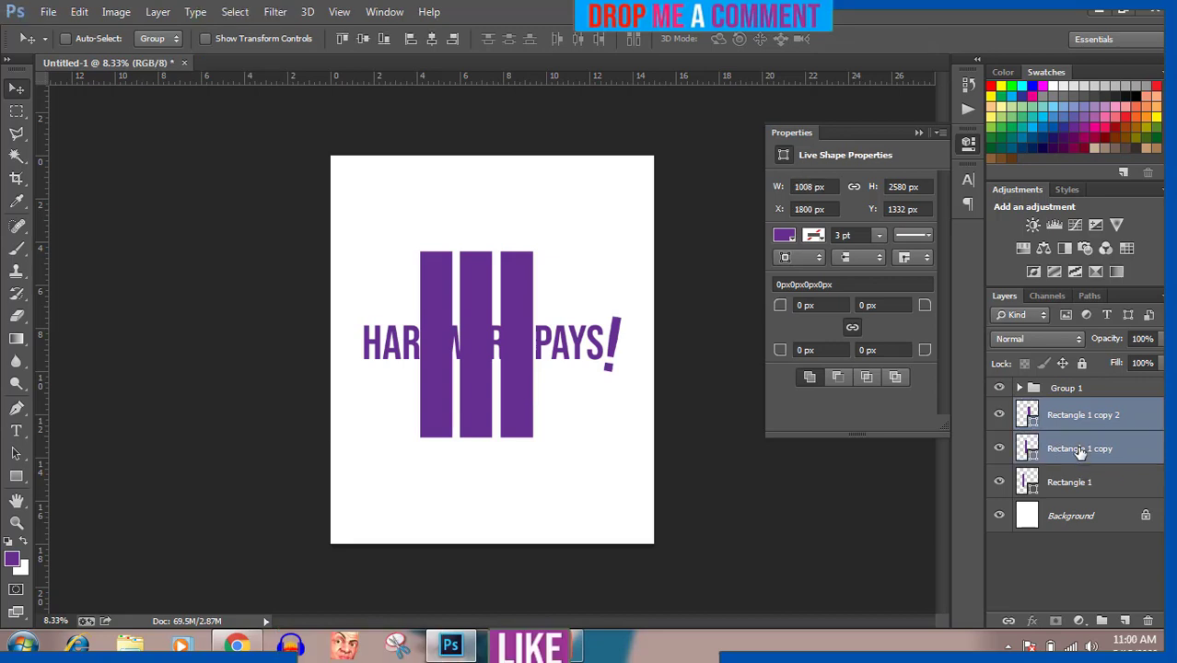
{"action": "left_click", "coordinate": [1079, 484], "text": "shift"}
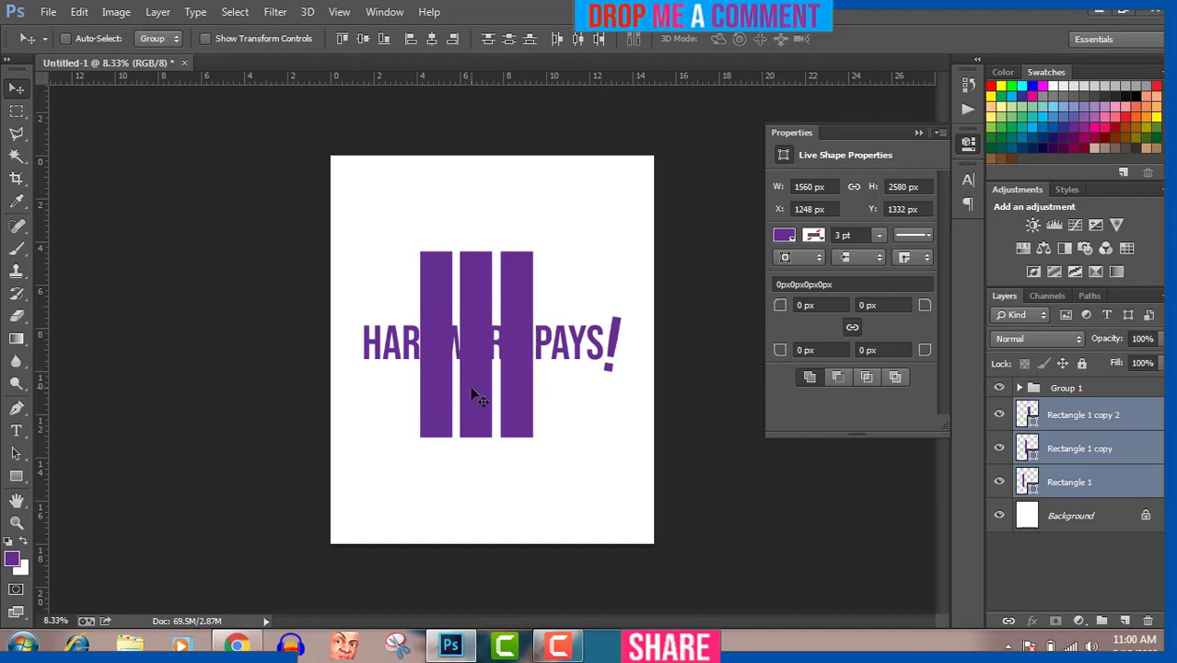
{"action": "mouse_move", "coordinate": [471, 390]}
{"action": "left_mouse_down"}
{"action": "mouse_move", "coordinate": [498, 392]}
{"action": "mouse_move", "coordinate": [479, 392]}
{"action": "mouse_move", "coordinate": [483, 378]}
{"action": "mouse_move", "coordinate": [484, 391]}
{"action": "left_mouse_up"}
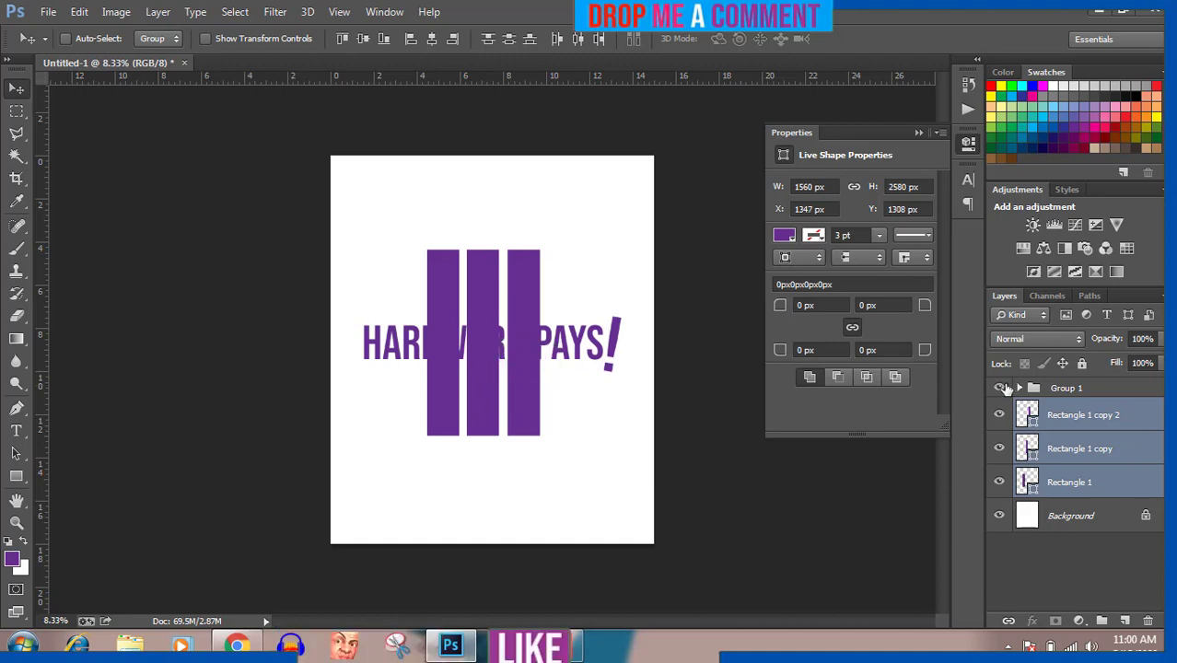
Recolour the rightmost bar to yellow fff200.
{"action": "double_click", "coordinate": [1020, 415]}
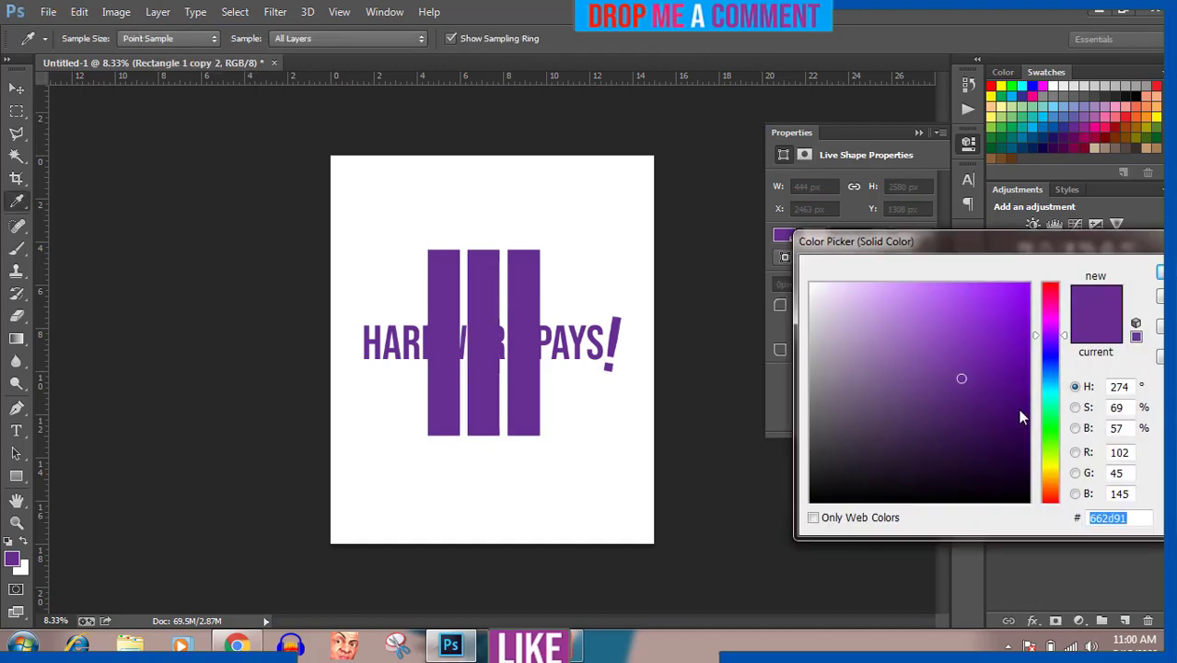
{"action": "left_click", "coordinate": [1050, 449]}
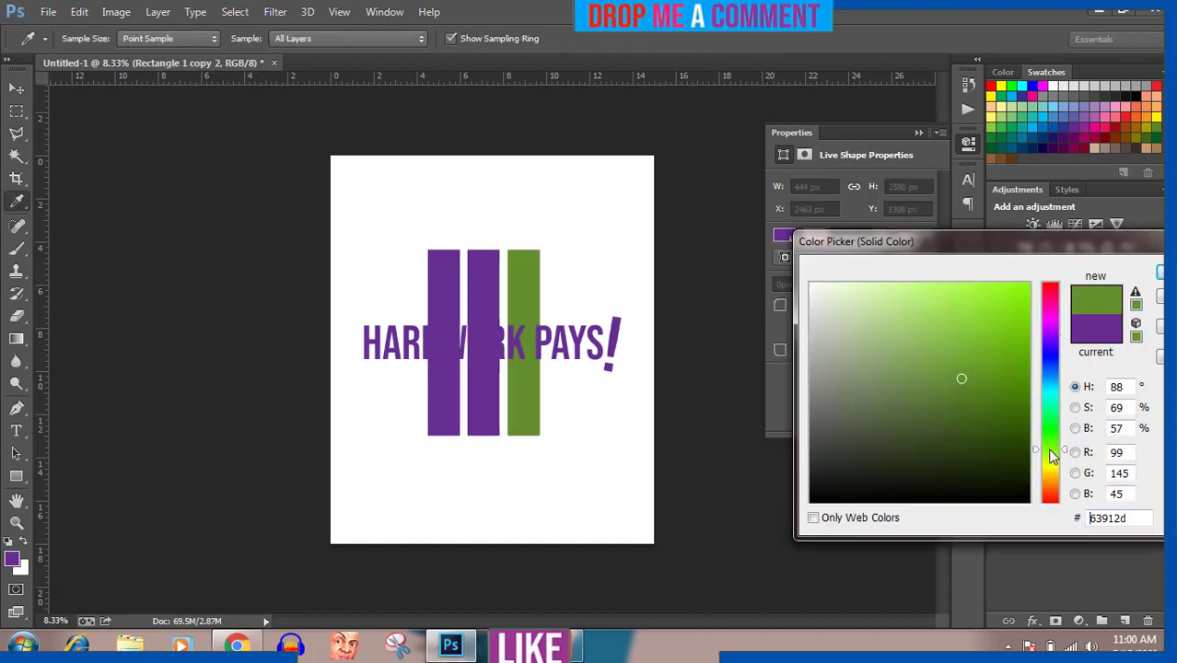
{"action": "left_click", "coordinate": [996, 91]}
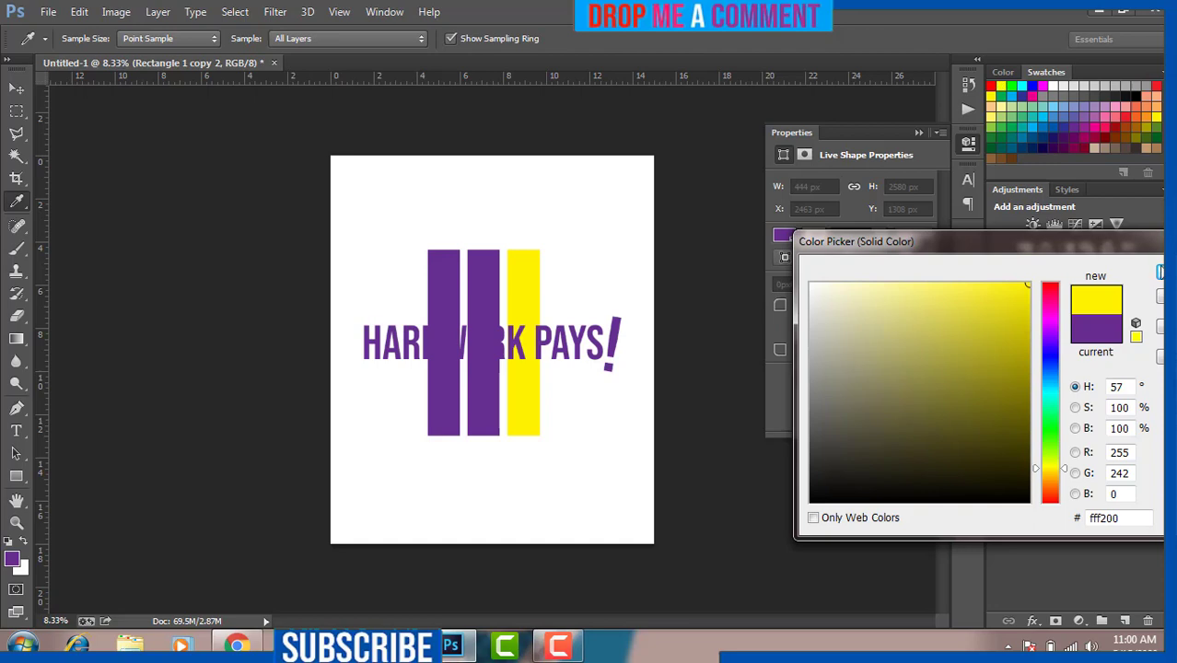
{"action": "left_click", "coordinate": [1158, 272]}
Recolour the middle bar to pinkish red ed145b.
{"action": "double_click", "coordinate": [1026, 449]}
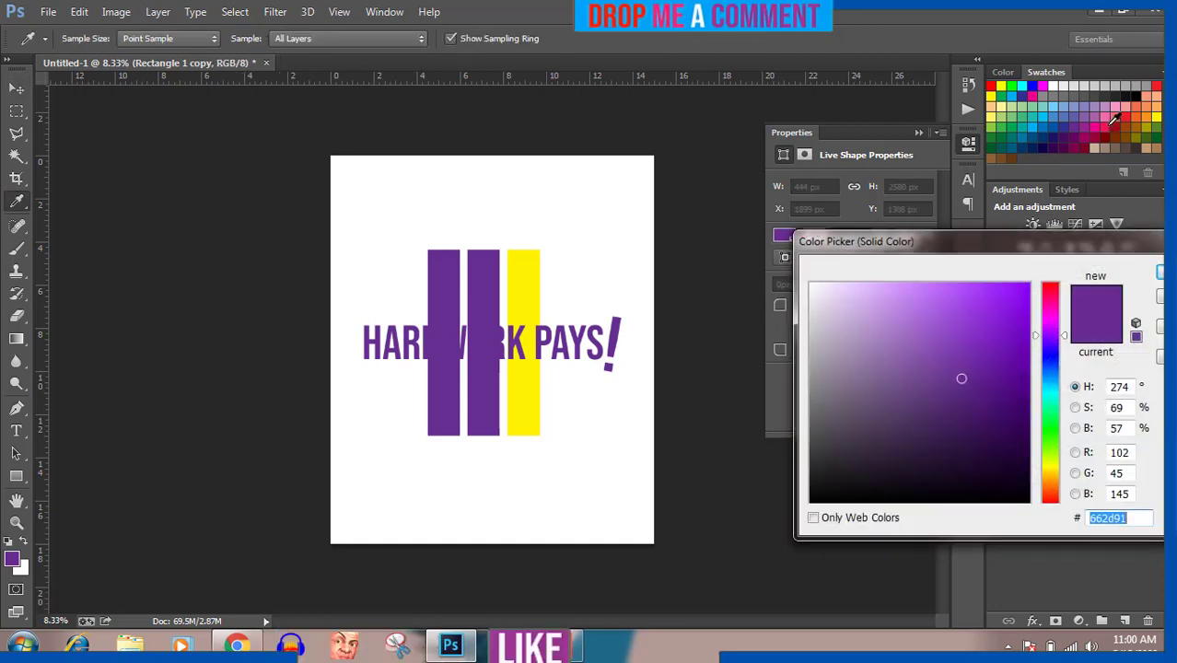
{"action": "left_click", "coordinate": [1112, 120]}
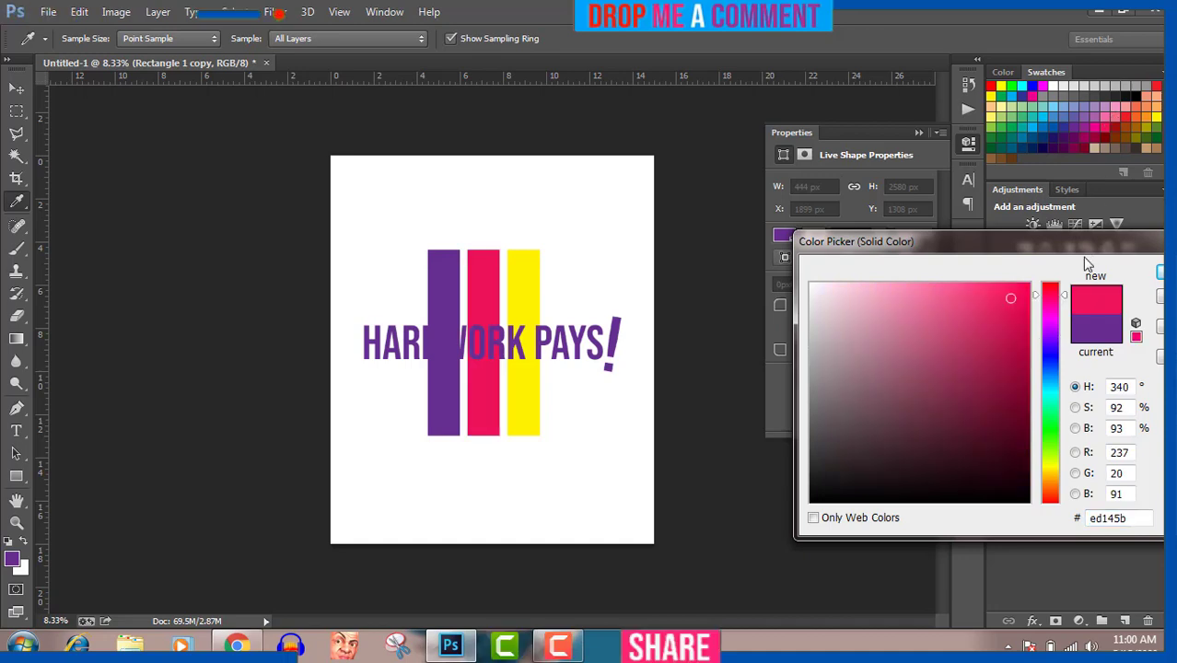
{"action": "left_click", "coordinate": [1158, 271]}
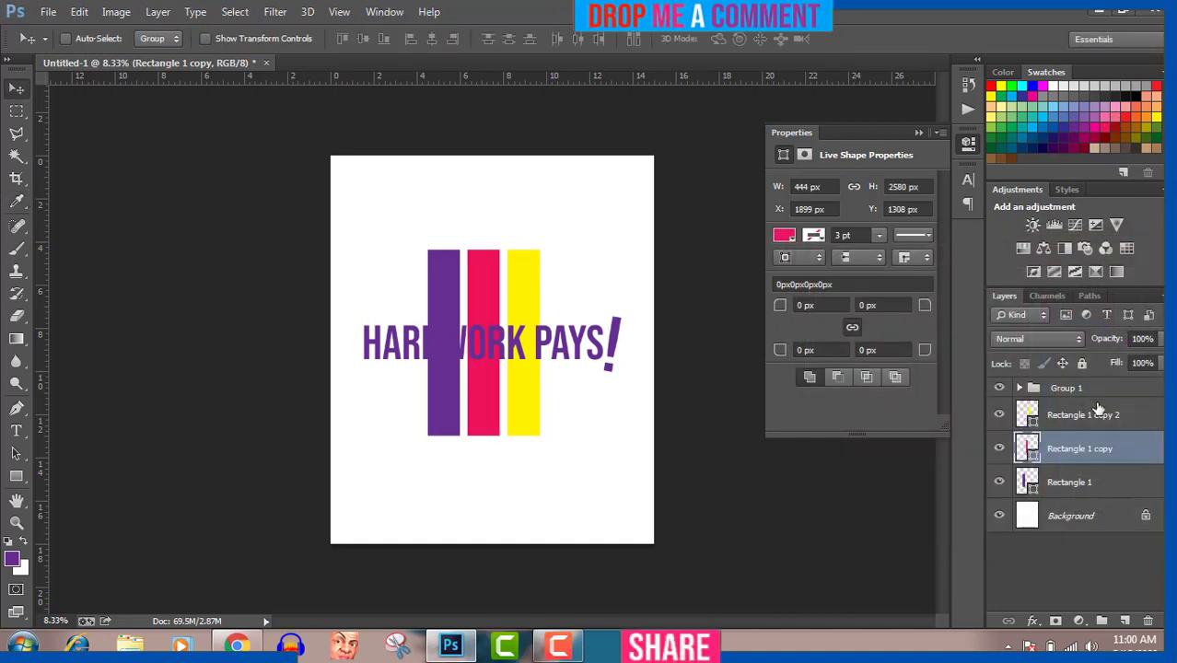
Recolour the leftmost bar to light blue 00bff3.
{"action": "left_click", "coordinate": [1068, 481]}
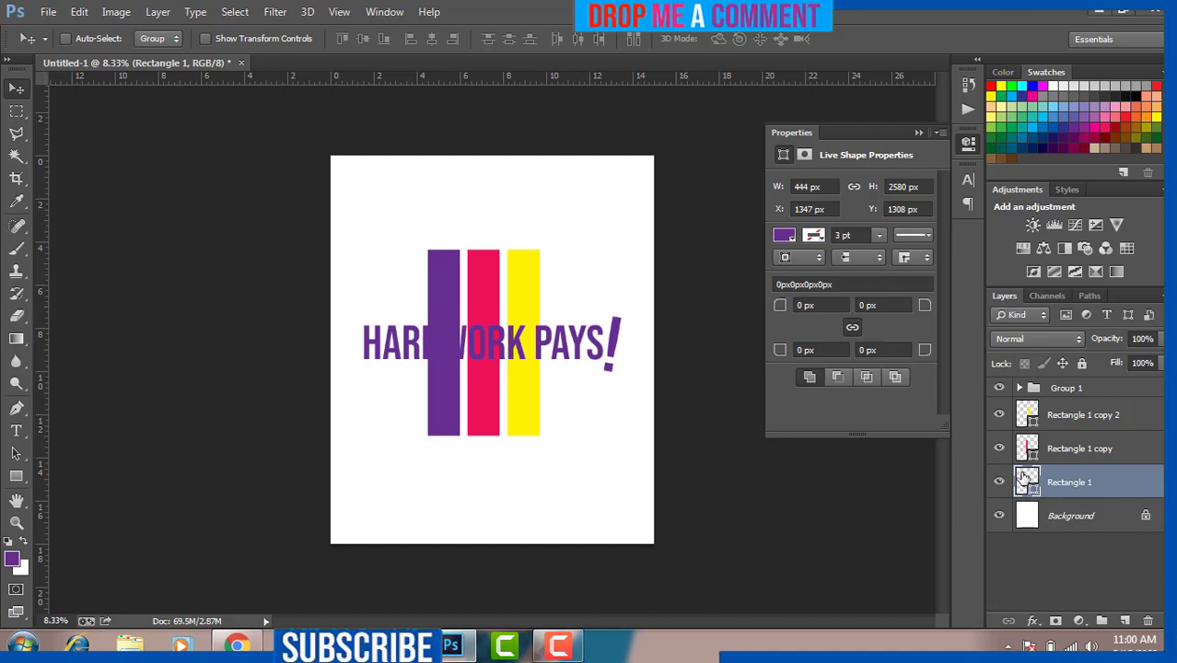
{"action": "double_click", "coordinate": [1025, 479]}
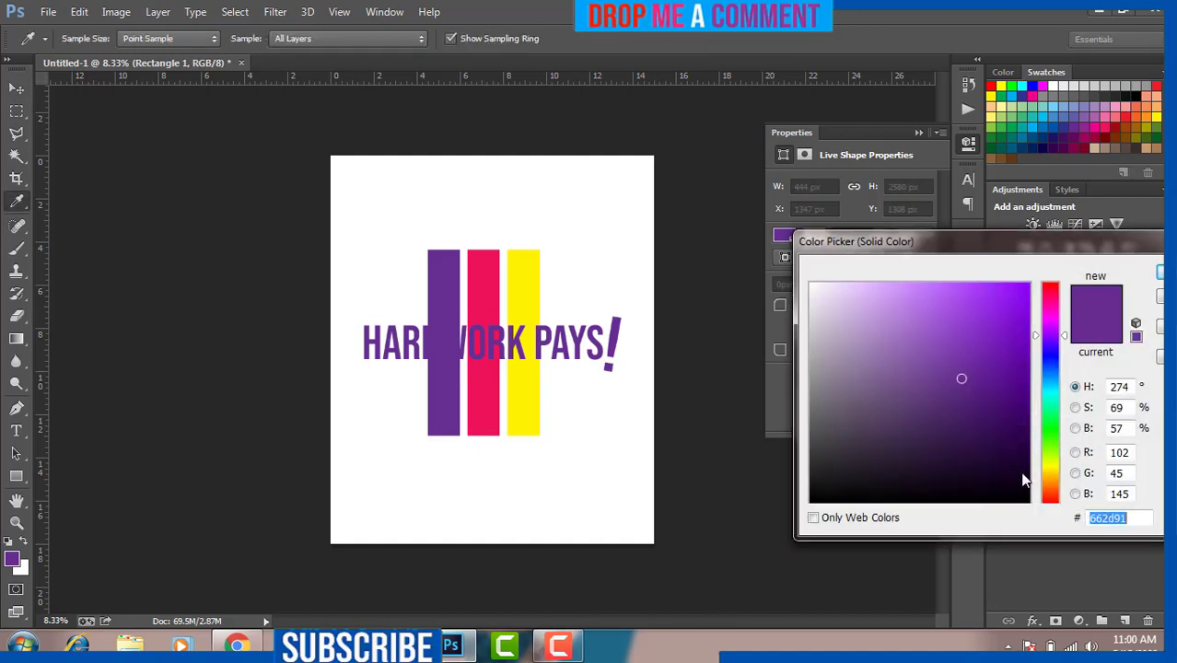
{"action": "left_click", "coordinate": [1051, 108]}
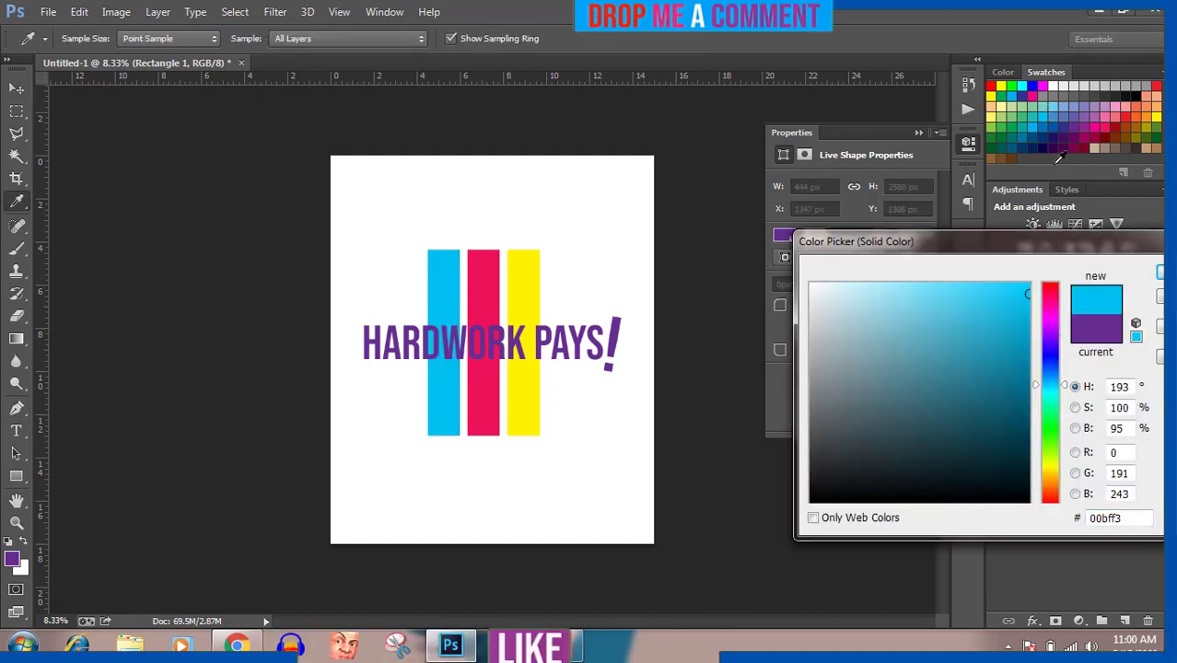
{"action": "left_click", "coordinate": [1159, 273]}
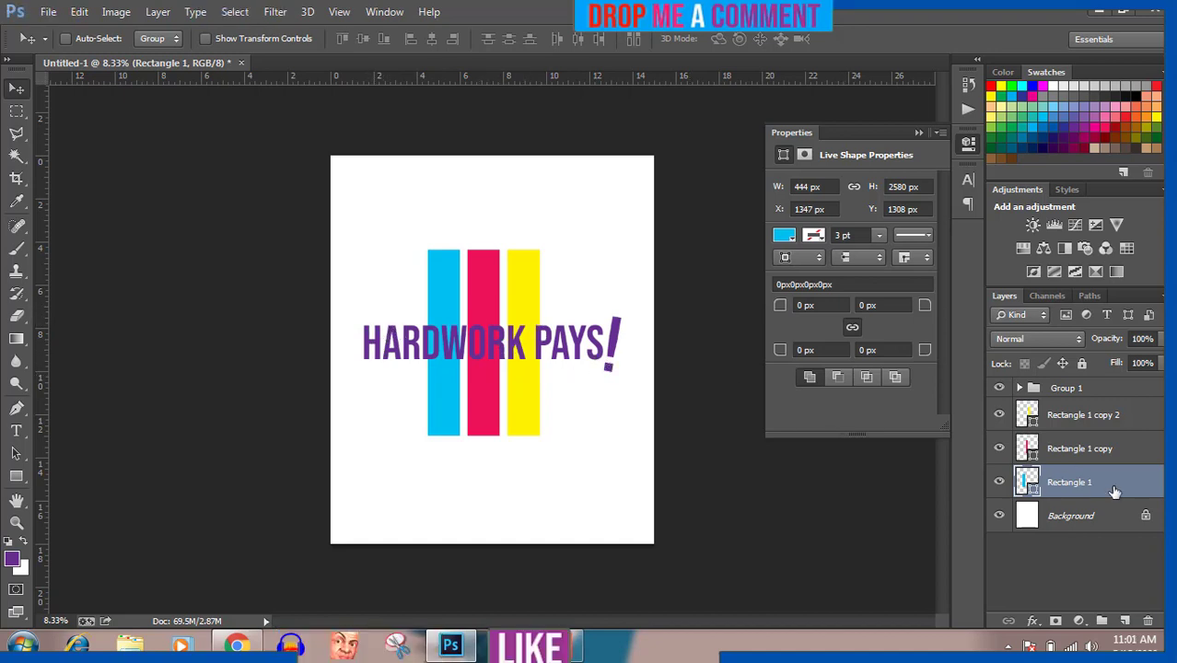
Rasterize the blue, red and yellow rectangle shape layers one by one.
{"action": "right_click", "coordinate": [1159, 485]}
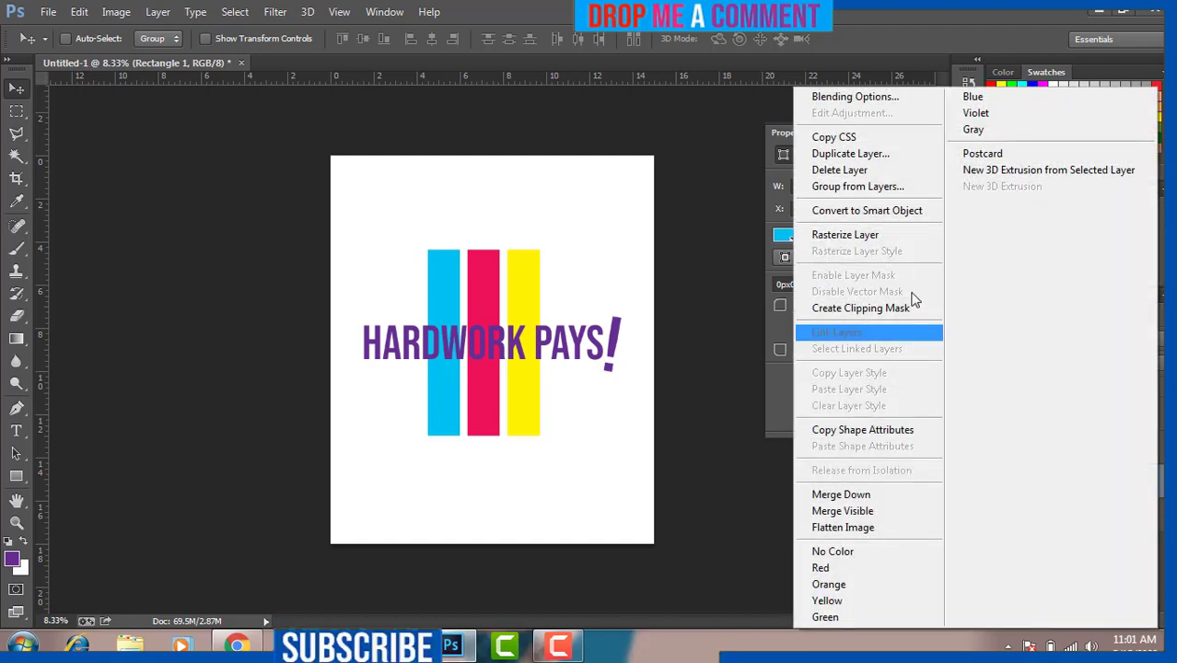
{"action": "left_click", "coordinate": [872, 236]}
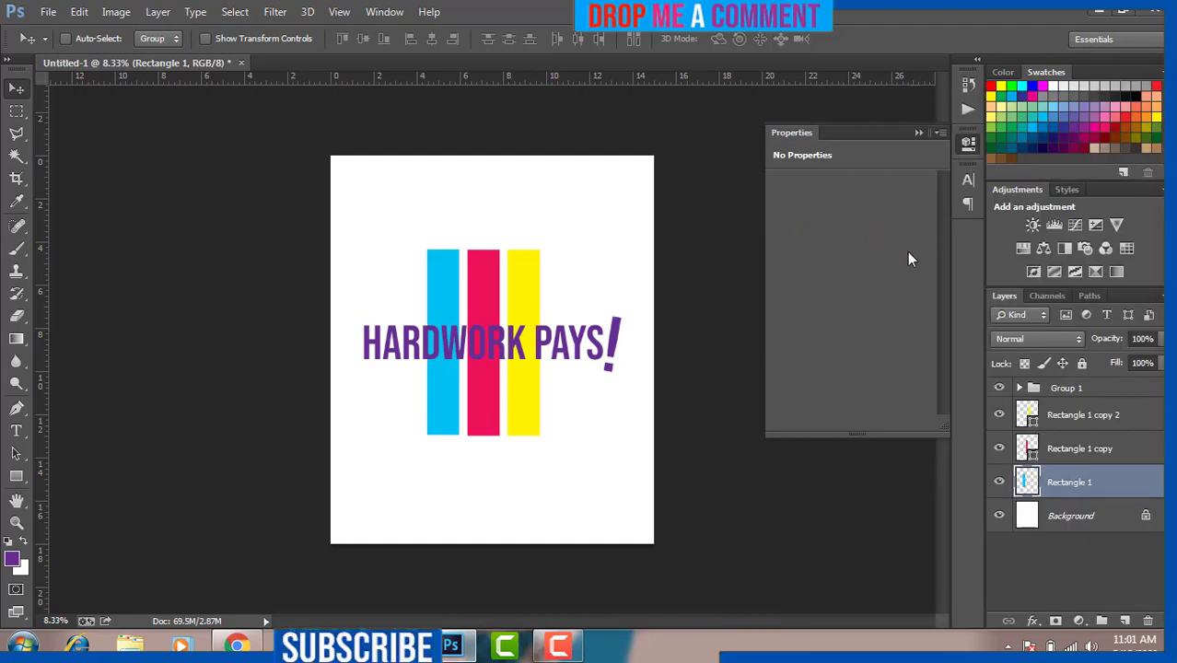
{"action": "right_click", "coordinate": [1157, 450]}
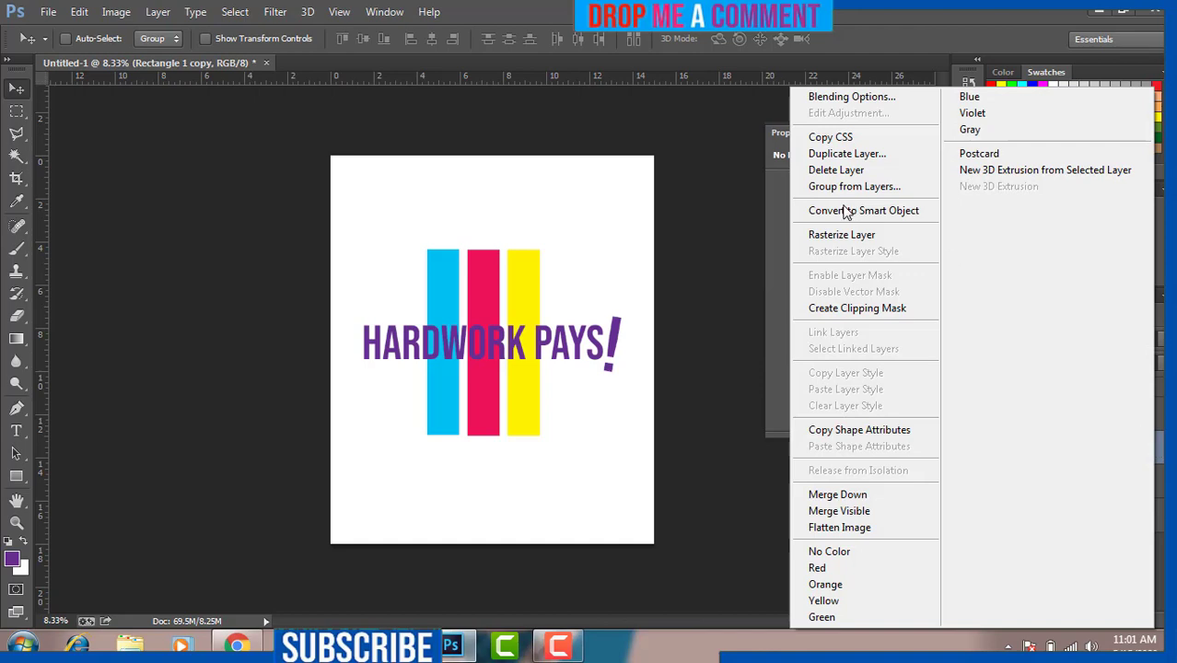
{"action": "left_click", "coordinate": [846, 237]}
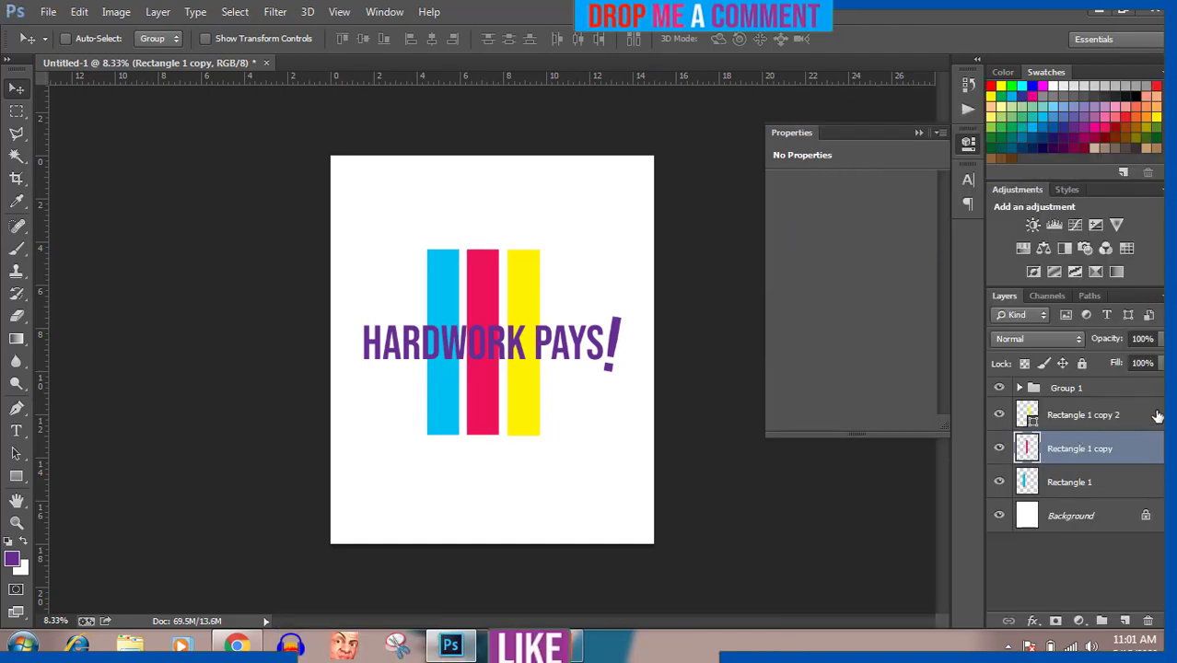
{"action": "right_click", "coordinate": [1150, 416]}
{"action": "left_click", "coordinate": [885, 235]}
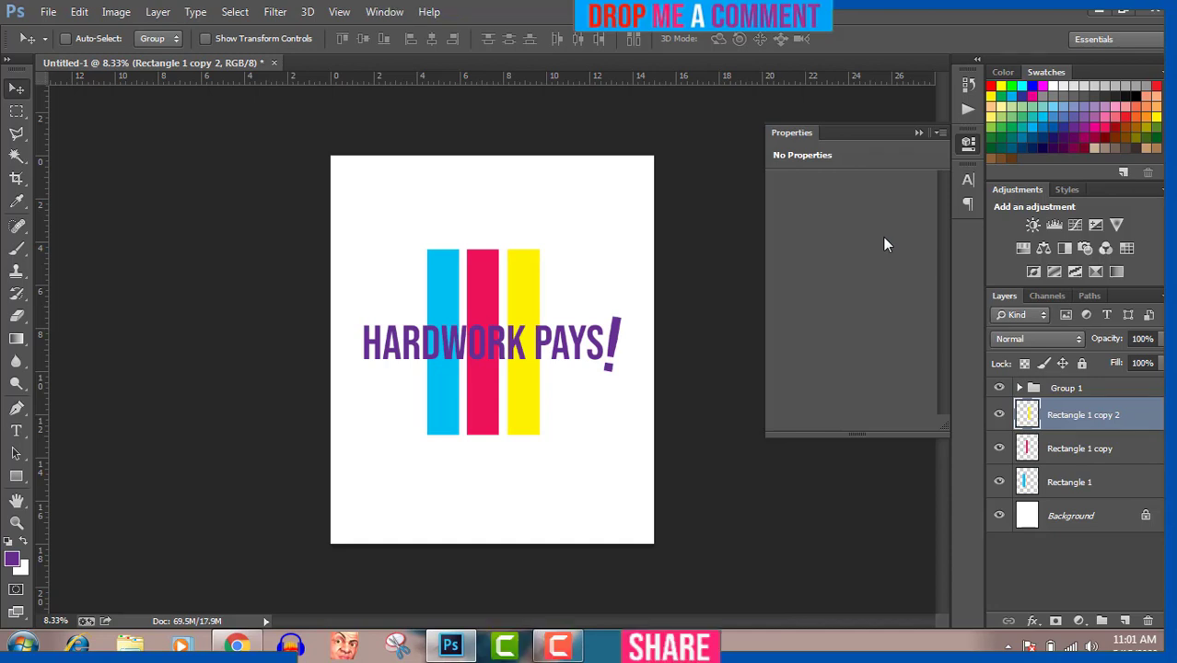
Group the yellow, red and blue rectangle layers together.
{"action": "left_click", "coordinate": [1078, 448], "text": "shift"}
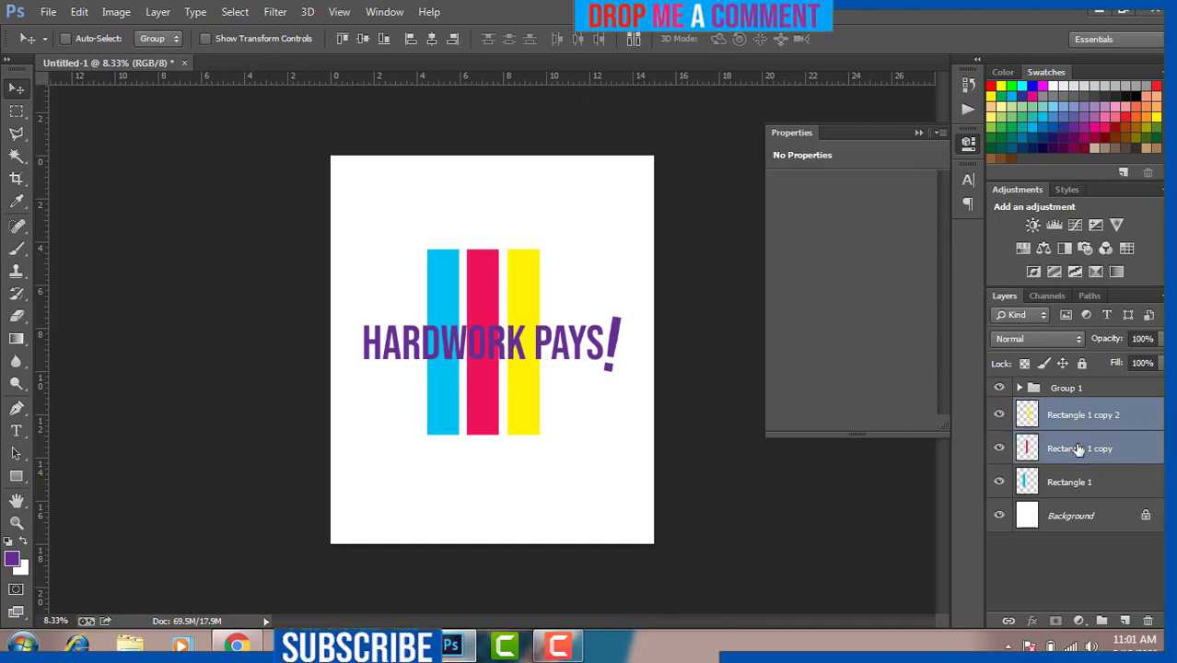
{"action": "left_click", "coordinate": [1070, 415]}
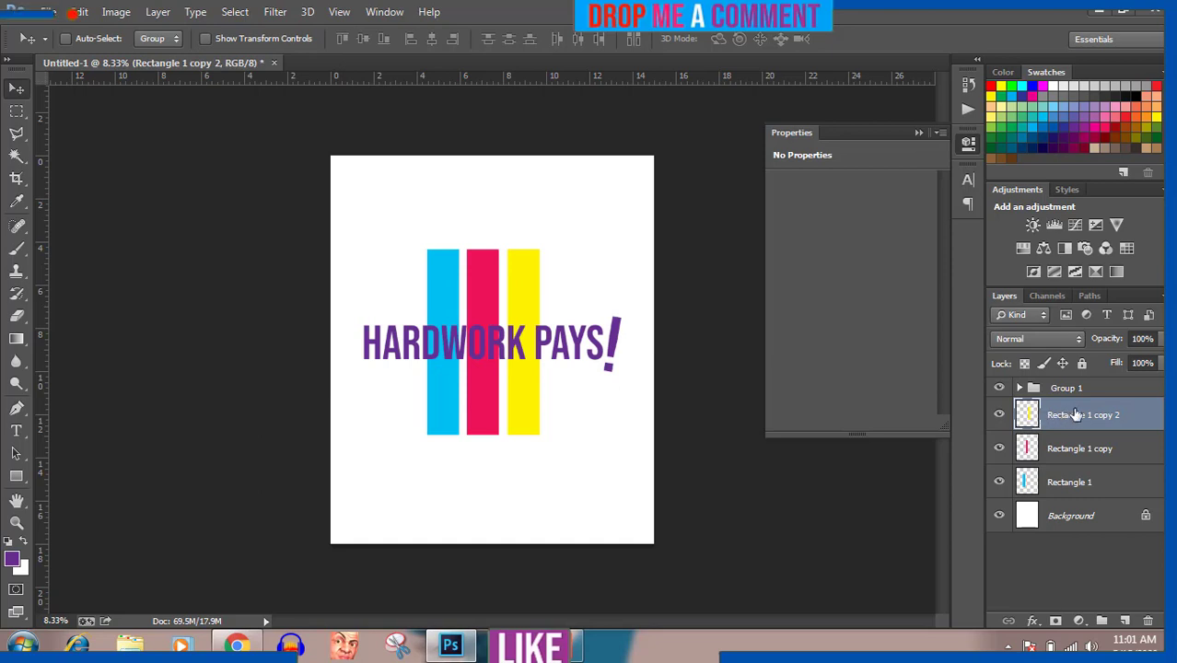
{"action": "left_click", "coordinate": [1078, 448], "text": "shift"}
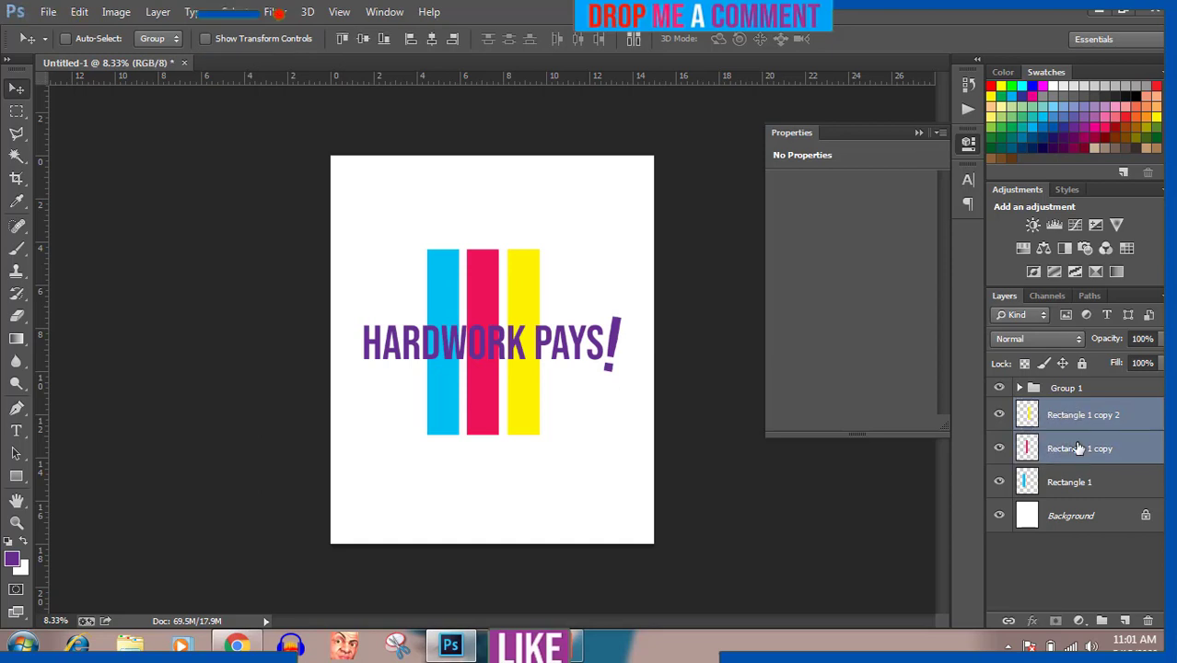
{"action": "left_click", "coordinate": [1077, 481], "text": "shift"}
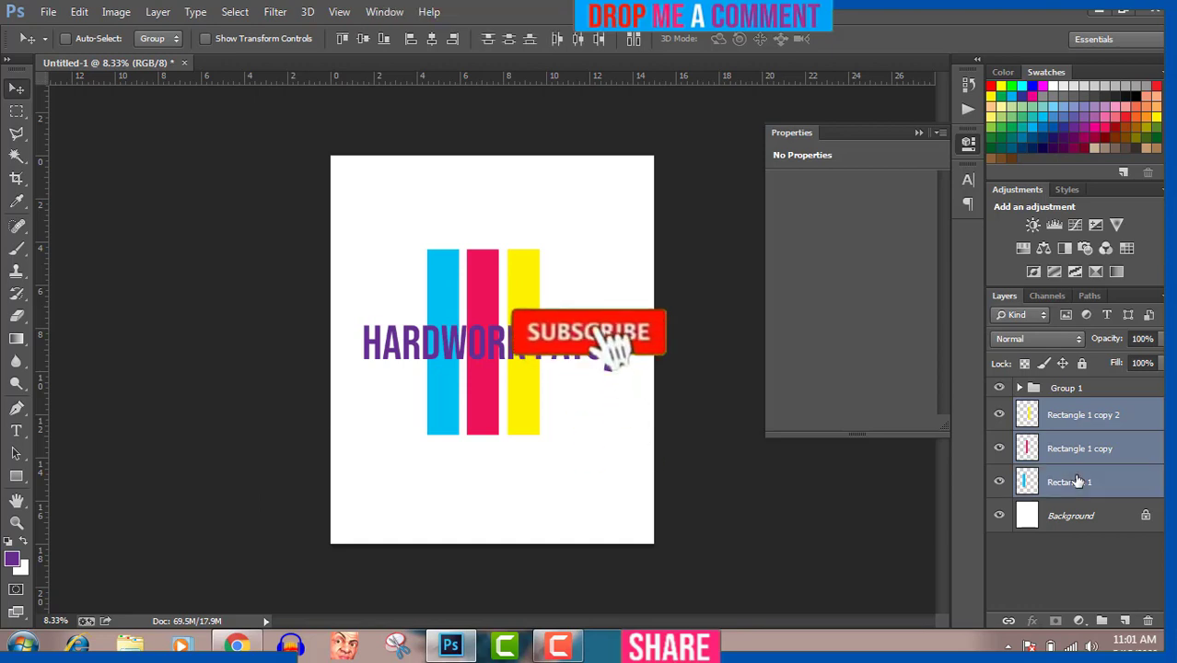
{"action": "key", "text": "ctrl+g"}
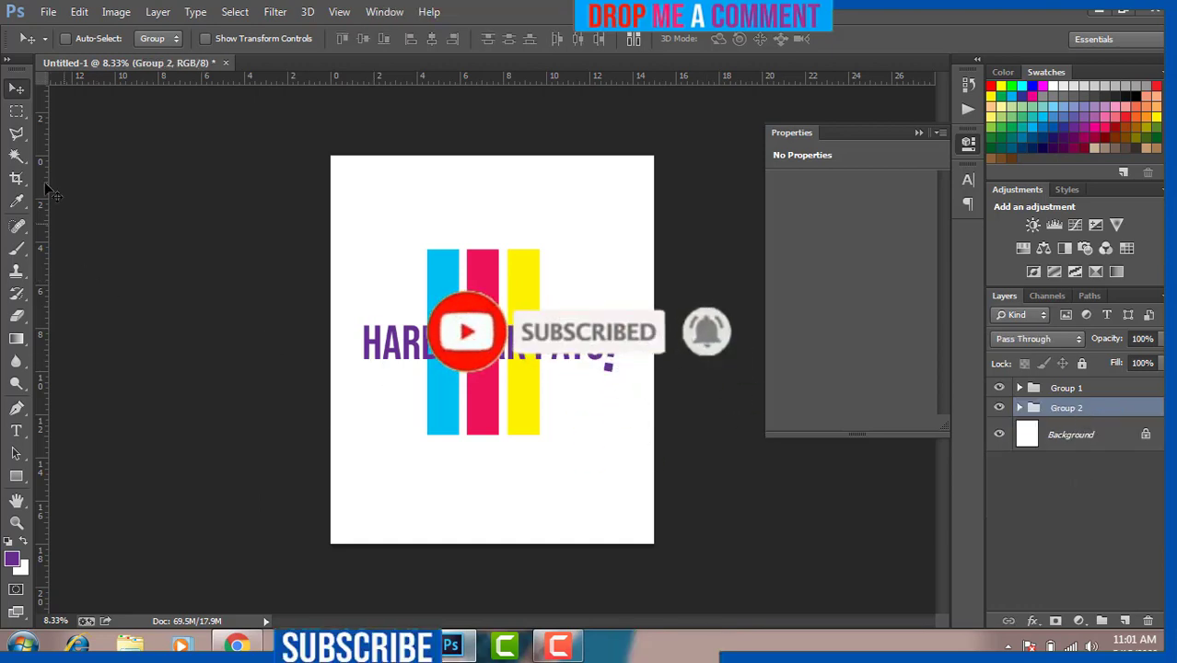
Draw a rectangular Polygonal Lasso selection over the text band across all three bars and try to delete it from the bar group.
{"action": "left_click", "coordinate": [18, 135]}
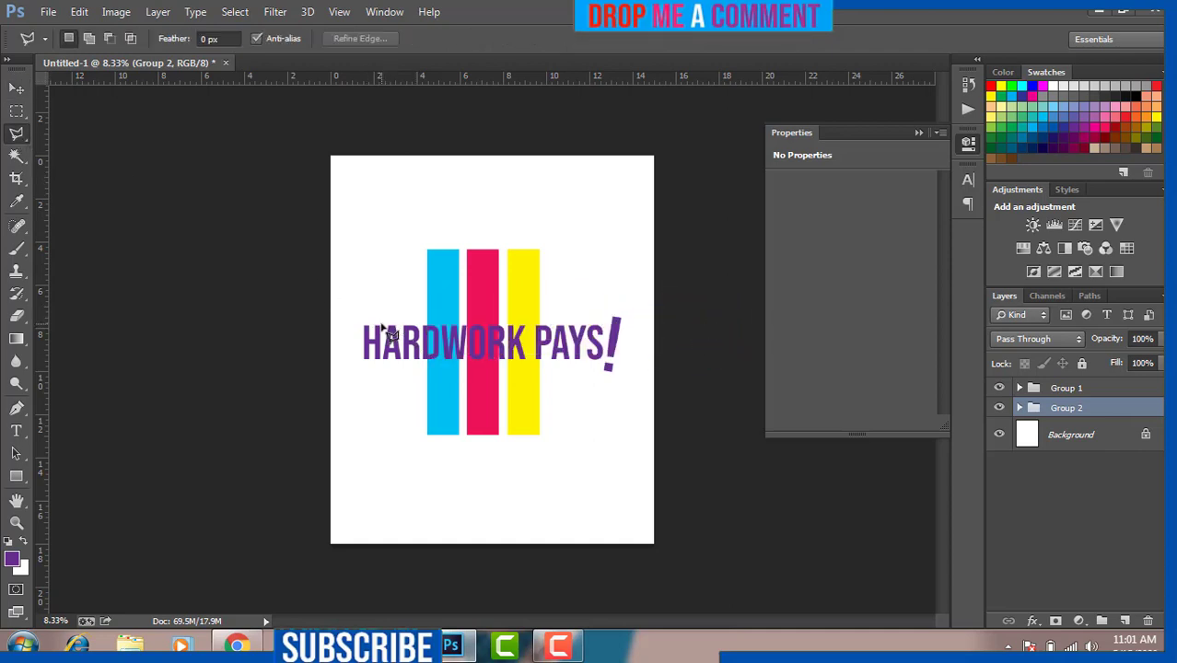
{"action": "mouse_move", "coordinate": [378, 327]}
{"action": "left_mouse_down"}
{"action": "mouse_move", "coordinate": [557, 324]}
{"action": "mouse_move", "coordinate": [559, 361]}
{"action": "mouse_move", "coordinate": [377, 362]}
{"action": "mouse_move", "coordinate": [380, 329]}
{"action": "left_mouse_up"}
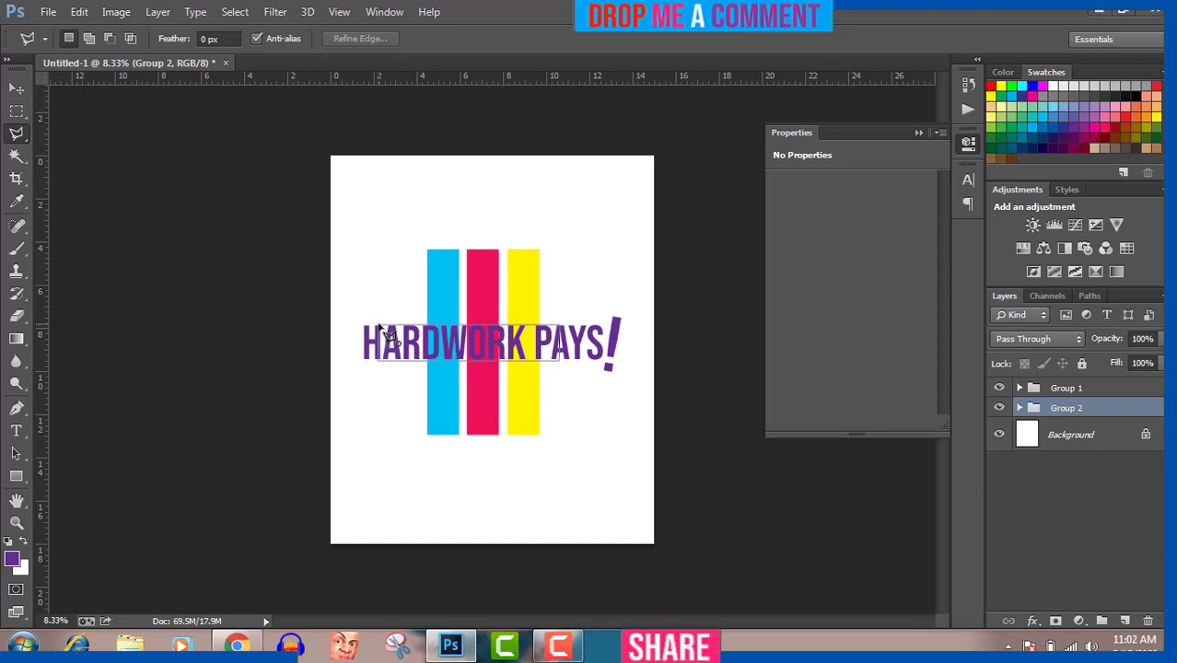
{"action": "left_click", "coordinate": [380, 329]}
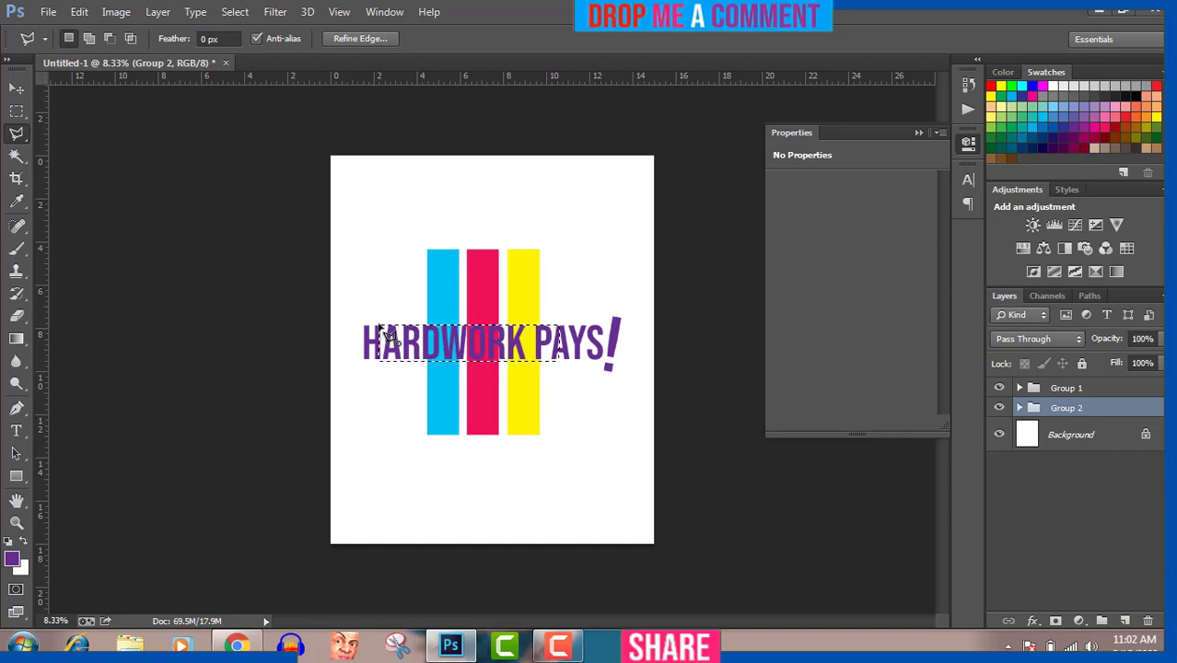
{"action": "key", "text": "Delete"}
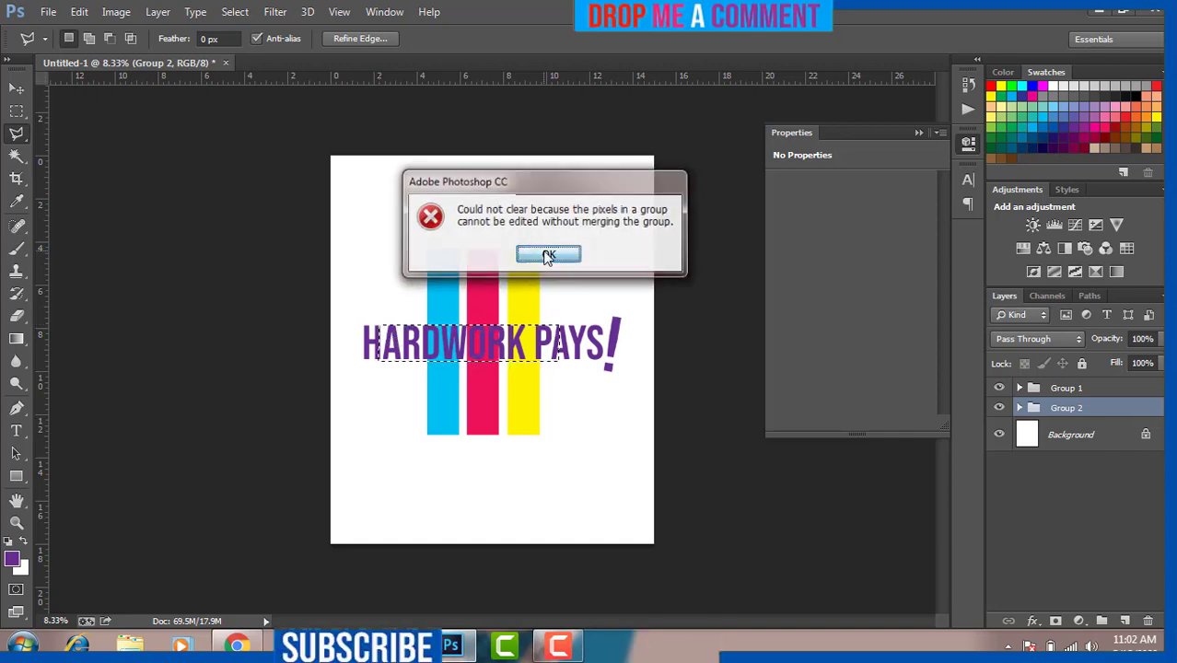
{"action": "left_click", "coordinate": [532, 254]}
Clear the selected band from the yellow, red and blue bar layers inside Group 2, and deselect.
{"action": "left_click", "coordinate": [1019, 408]}
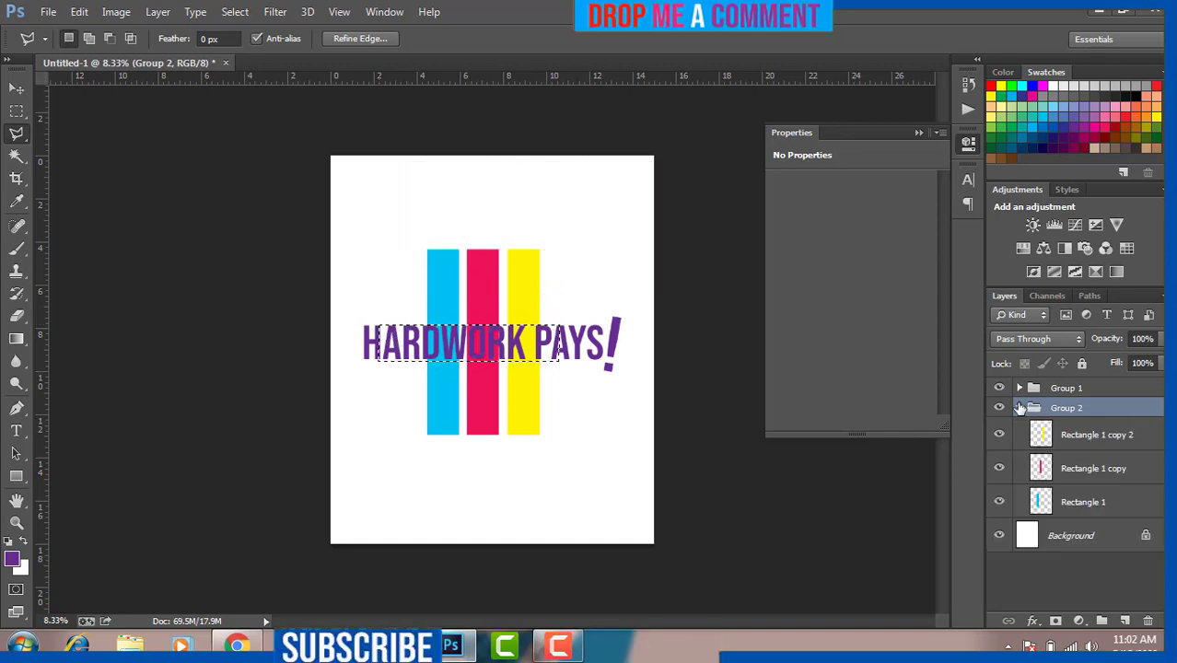
{"action": "left_click", "coordinate": [1050, 436]}
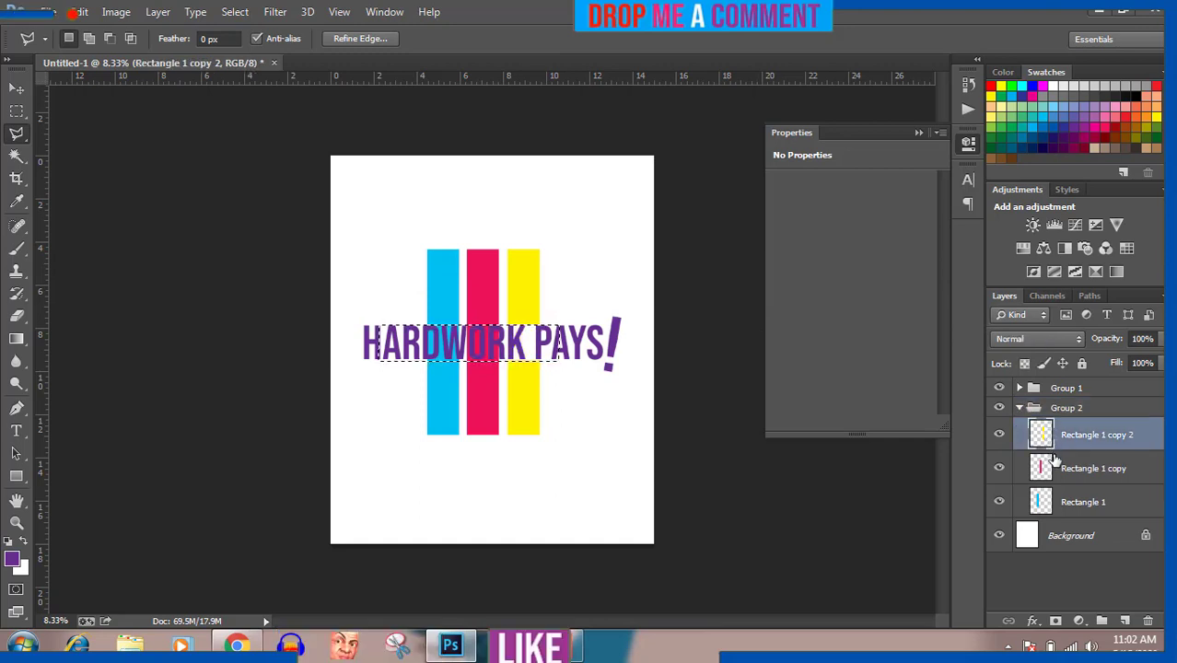
{"action": "left_click", "coordinate": [1056, 463]}
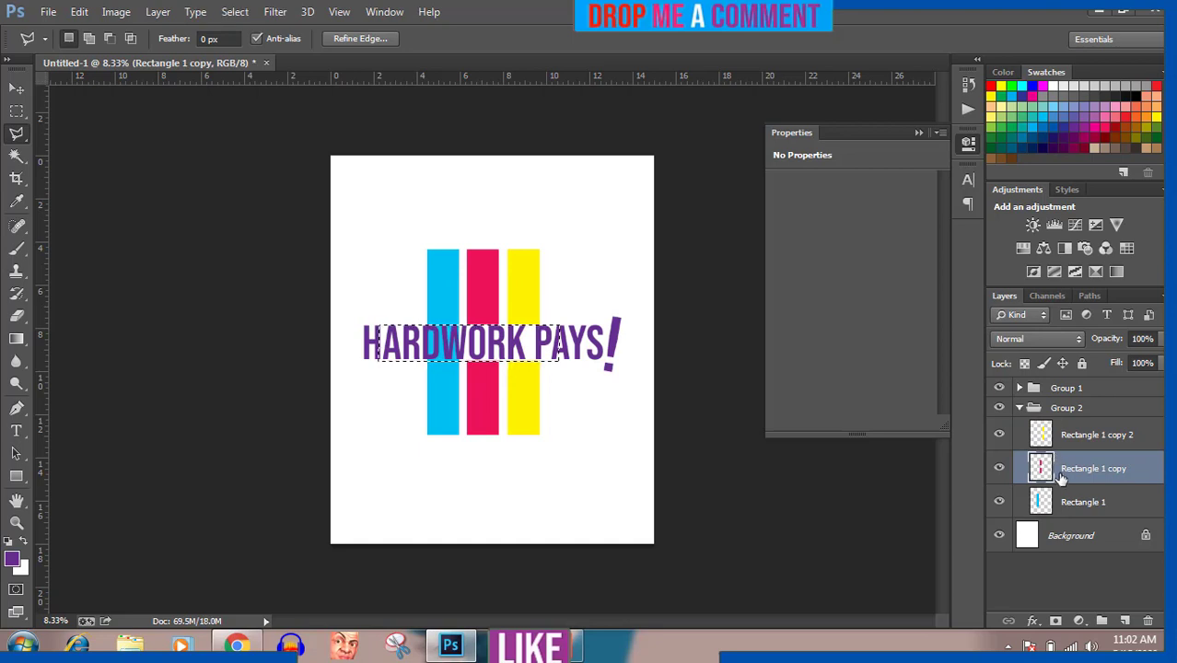
{"action": "left_click", "coordinate": [1064, 500]}
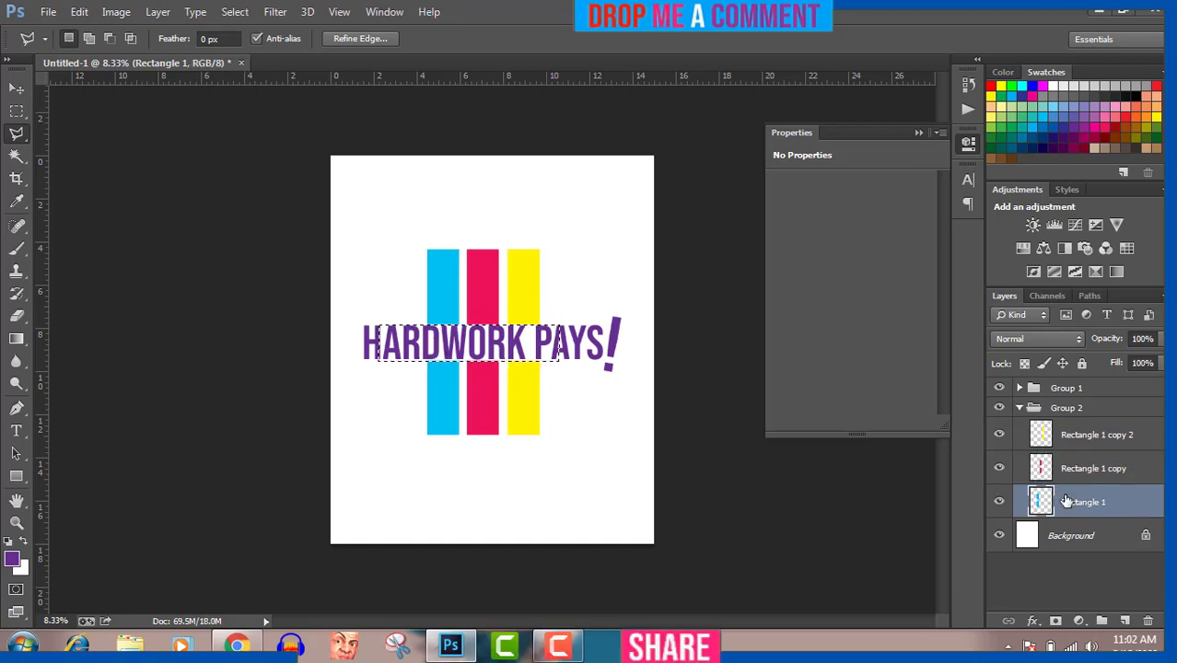
{"action": "left_click", "coordinate": [1019, 408]}
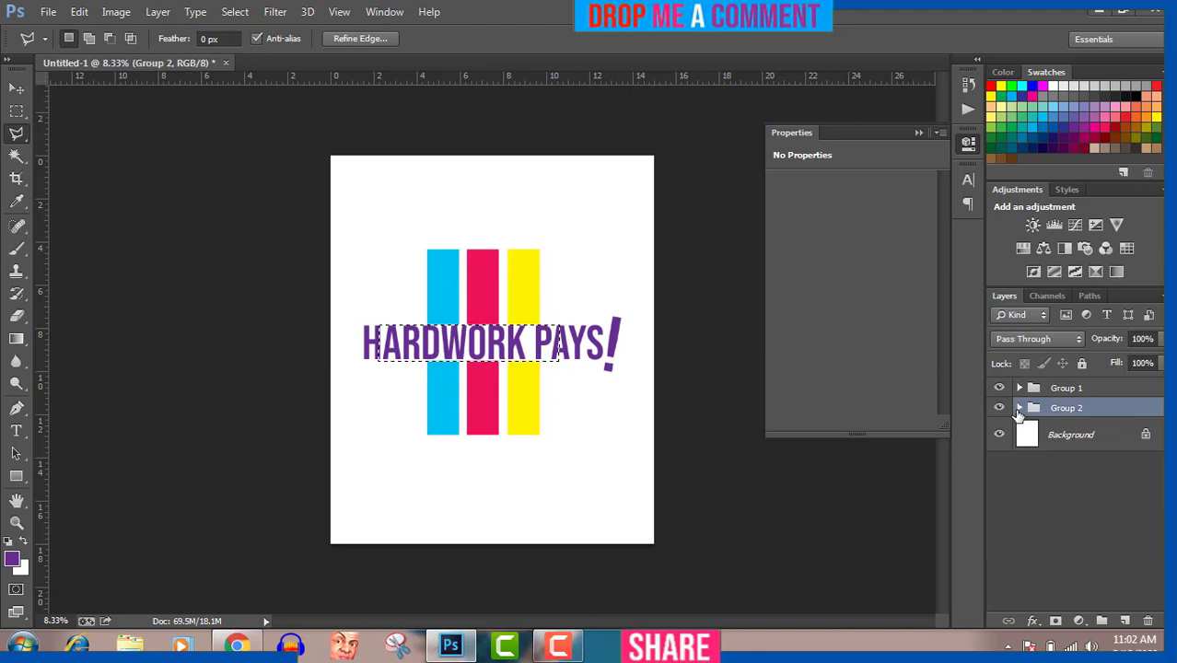
{"action": "left_click", "coordinate": [532, 355]}
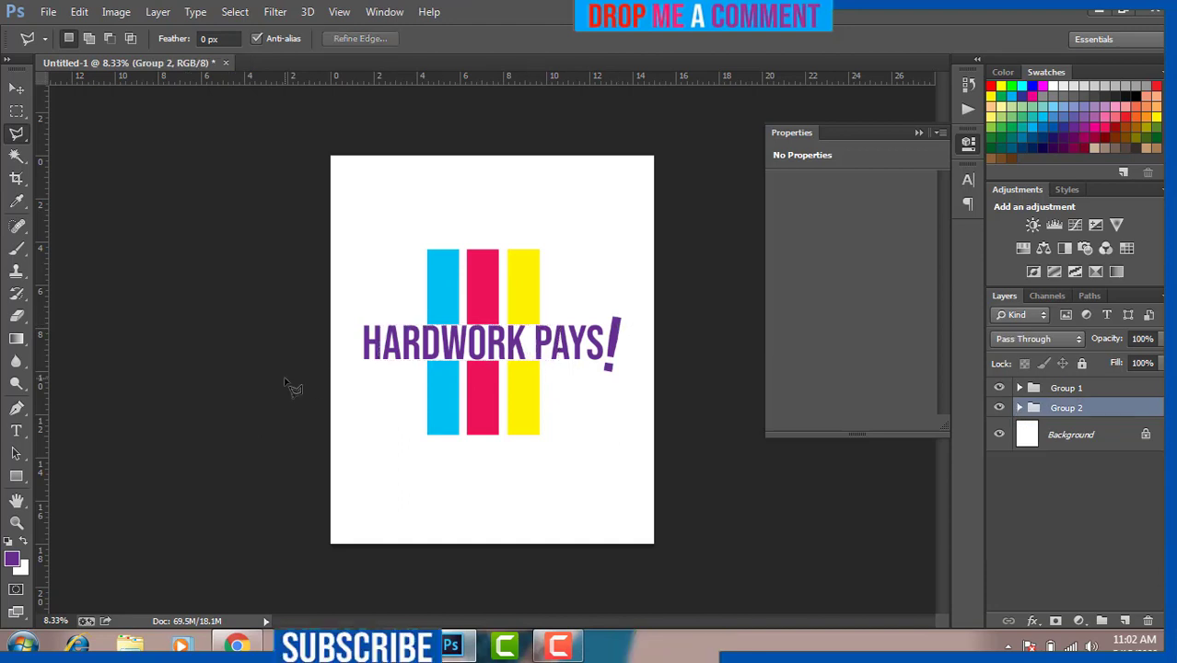
Nudge the bar group slightly to the right and hide the Background layer.
{"action": "left_click", "coordinate": [17, 88]}
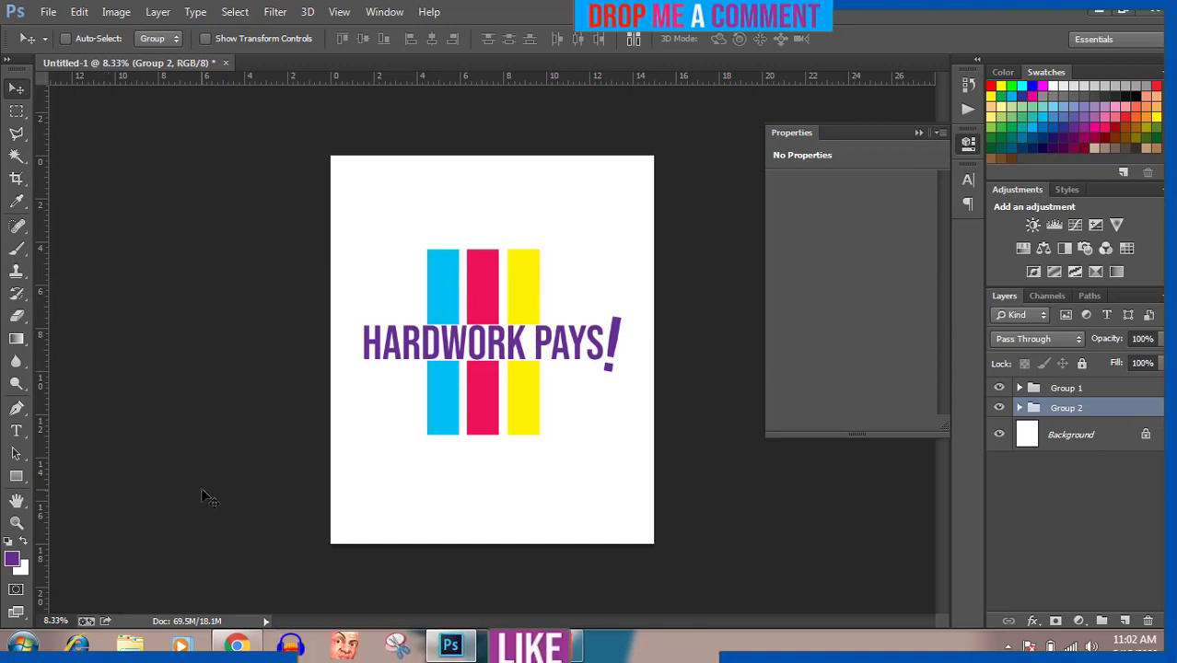
{"action": "key", "text": "shift+Right"}
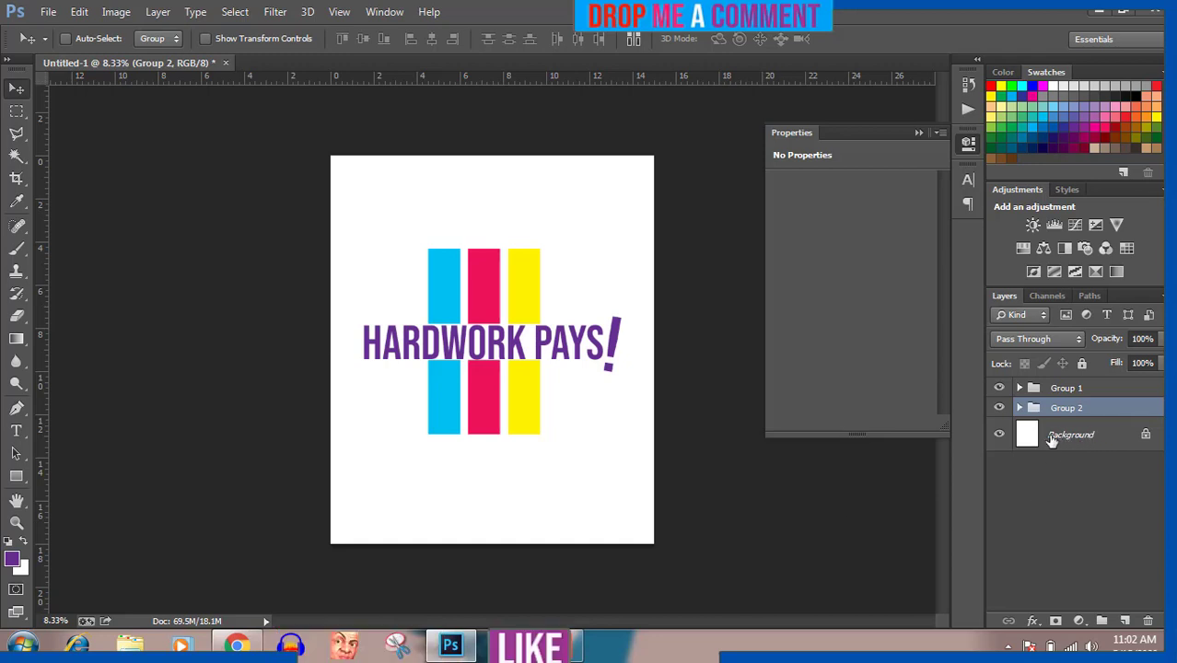
{"action": "left_click", "coordinate": [1000, 434]}
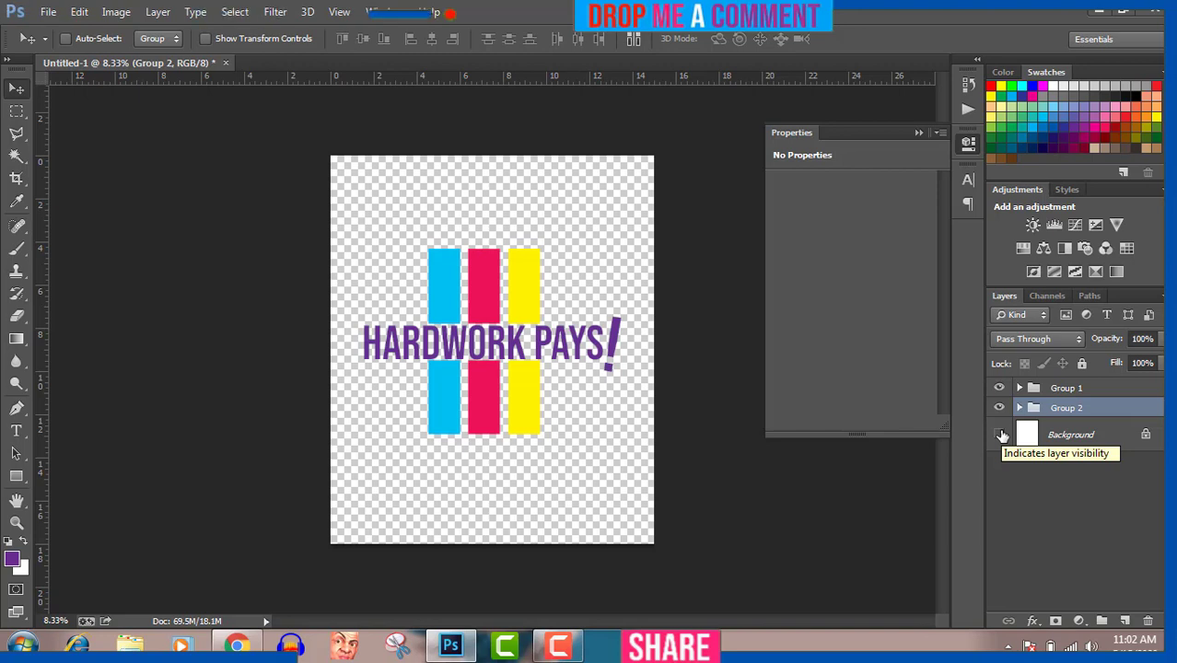
{"action": "left_click", "coordinate": [1000, 434]}
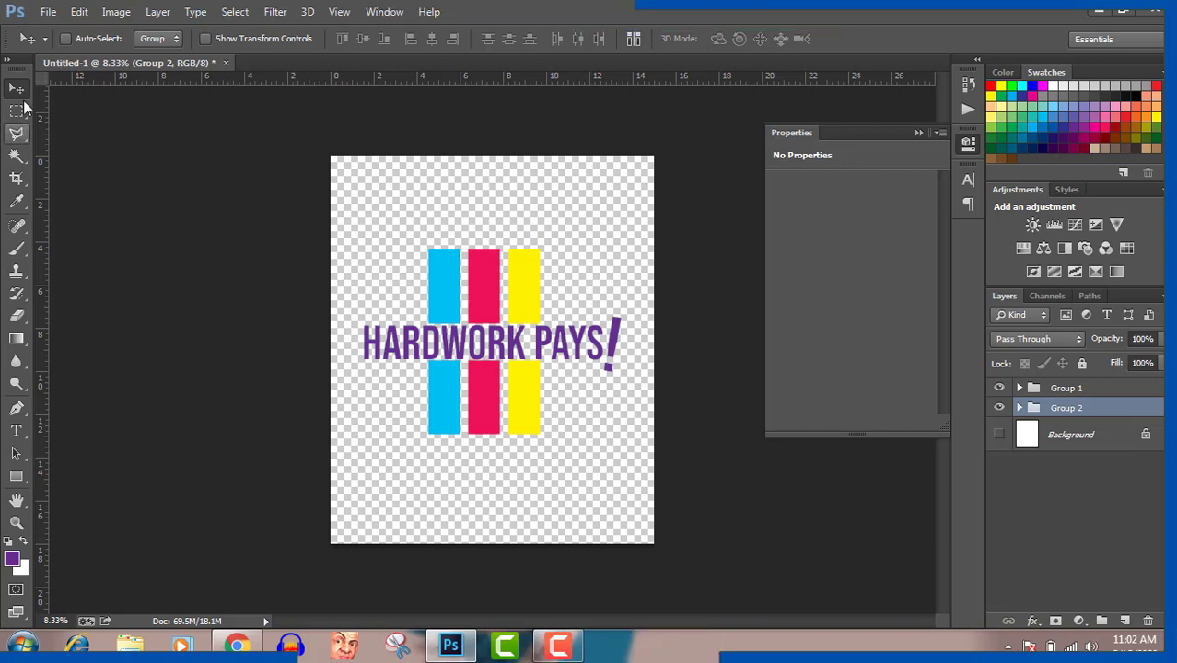
Save the design as a PNG named "Hardwork Pays" in the Pictures library with Smallest / Slow compression and no interlacing.
{"action": "left_click", "coordinate": [48, 11]}
{"action": "left_click", "coordinate": [80, 219]}
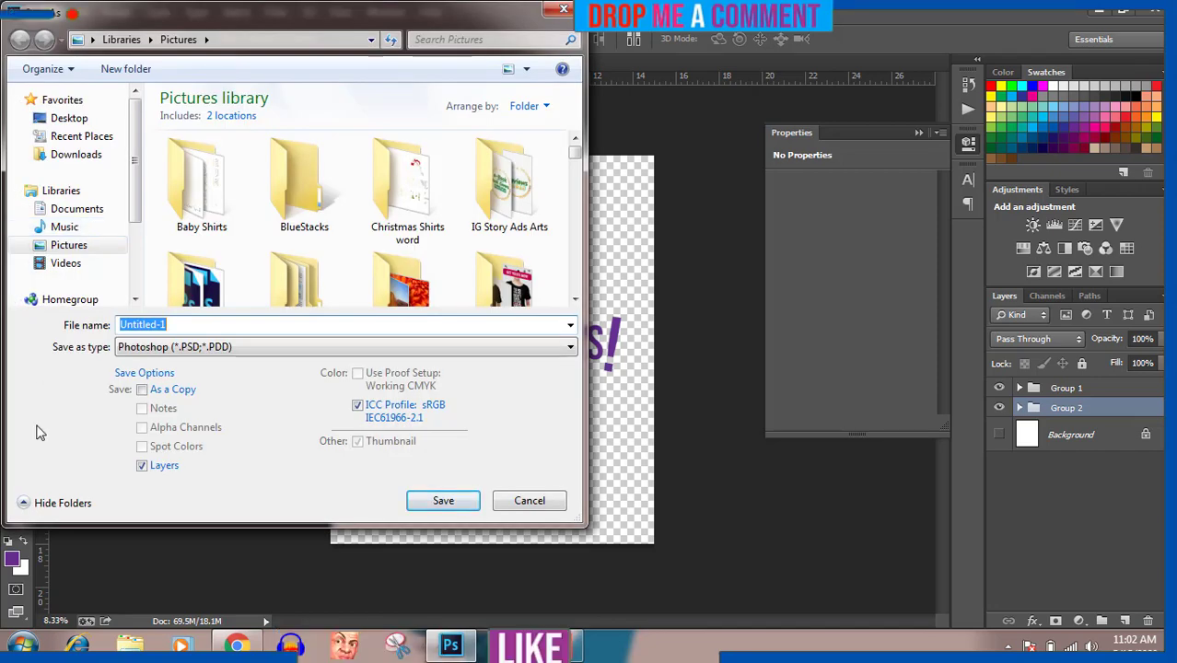
{"action": "type", "text": "Hardwor"}
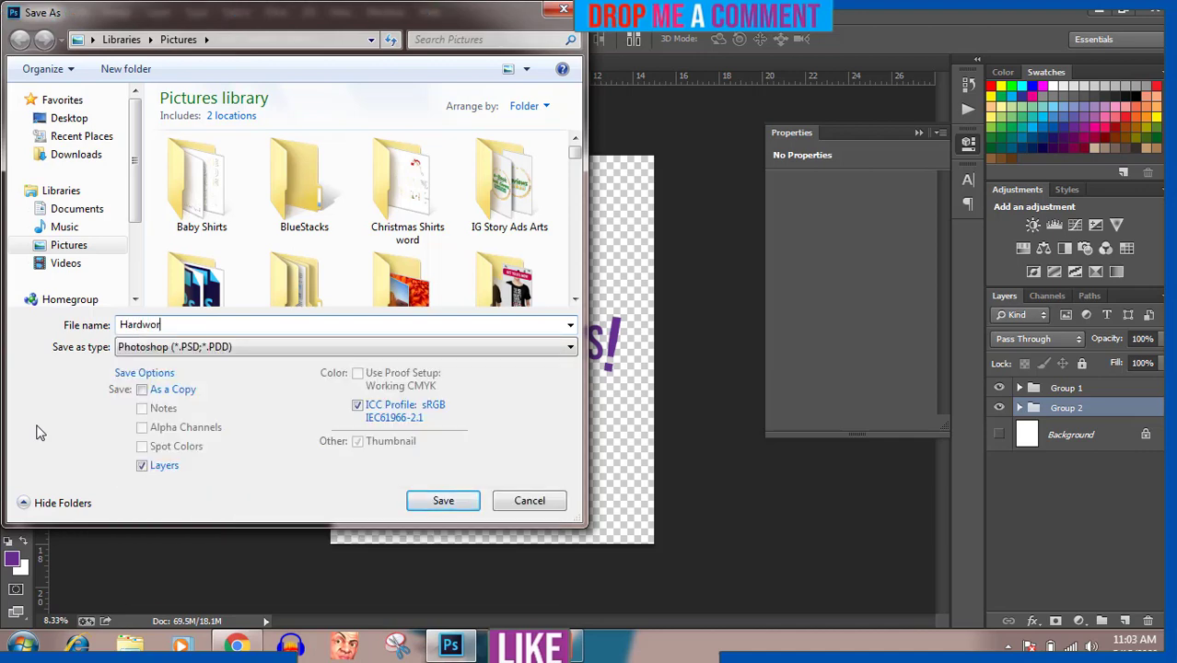
{"action": "type", "text": "k Pays"}
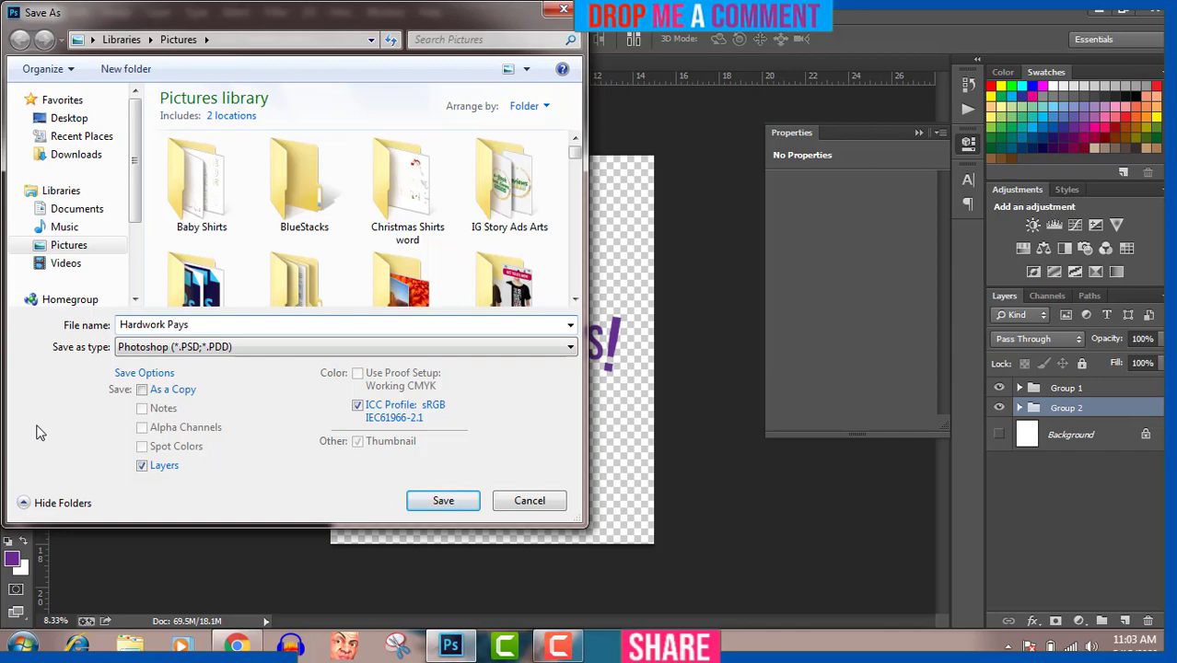
{"action": "left_click", "coordinate": [186, 346]}
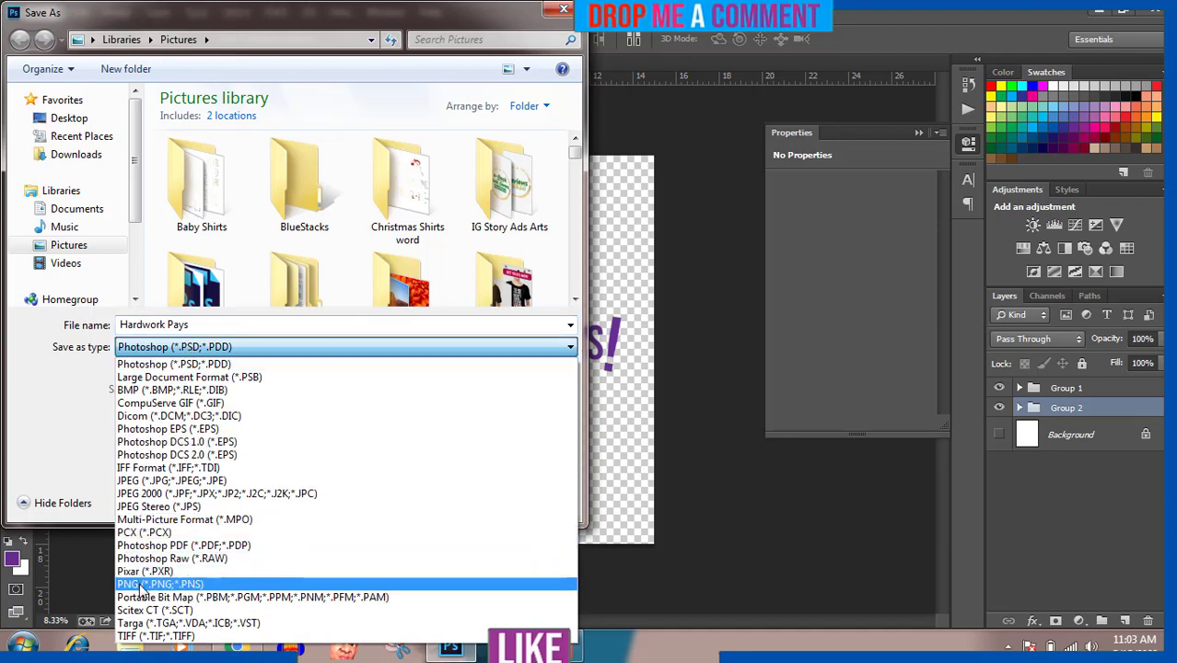
{"action": "left_click", "coordinate": [139, 585]}
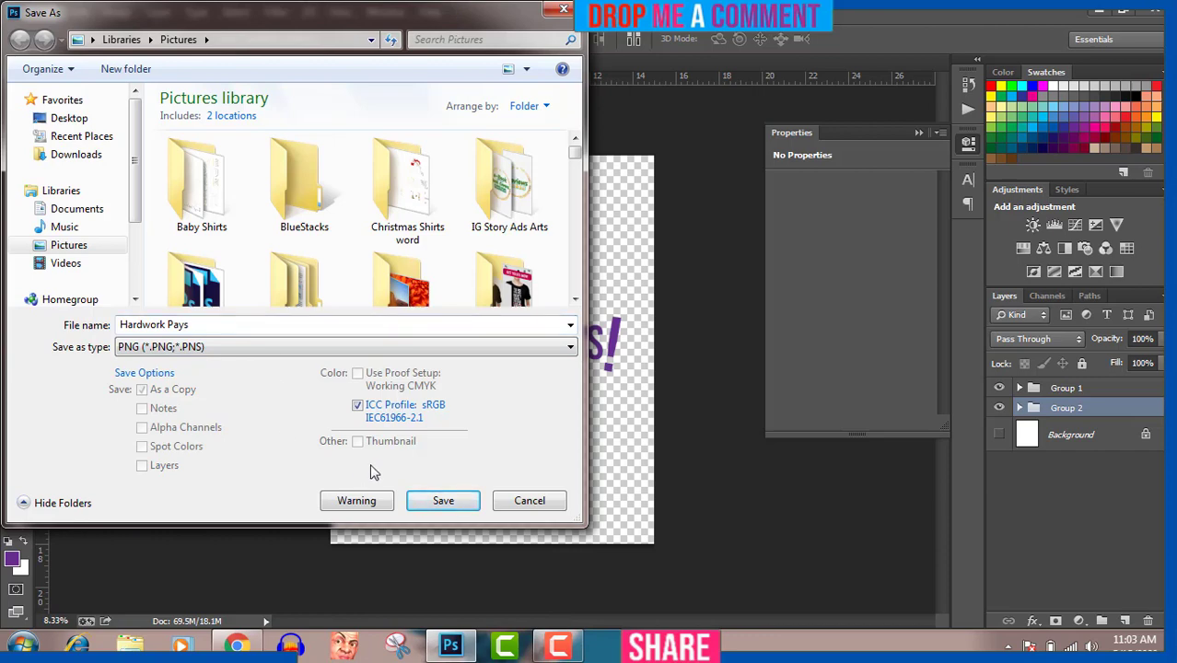
{"action": "left_click", "coordinate": [443, 501]}
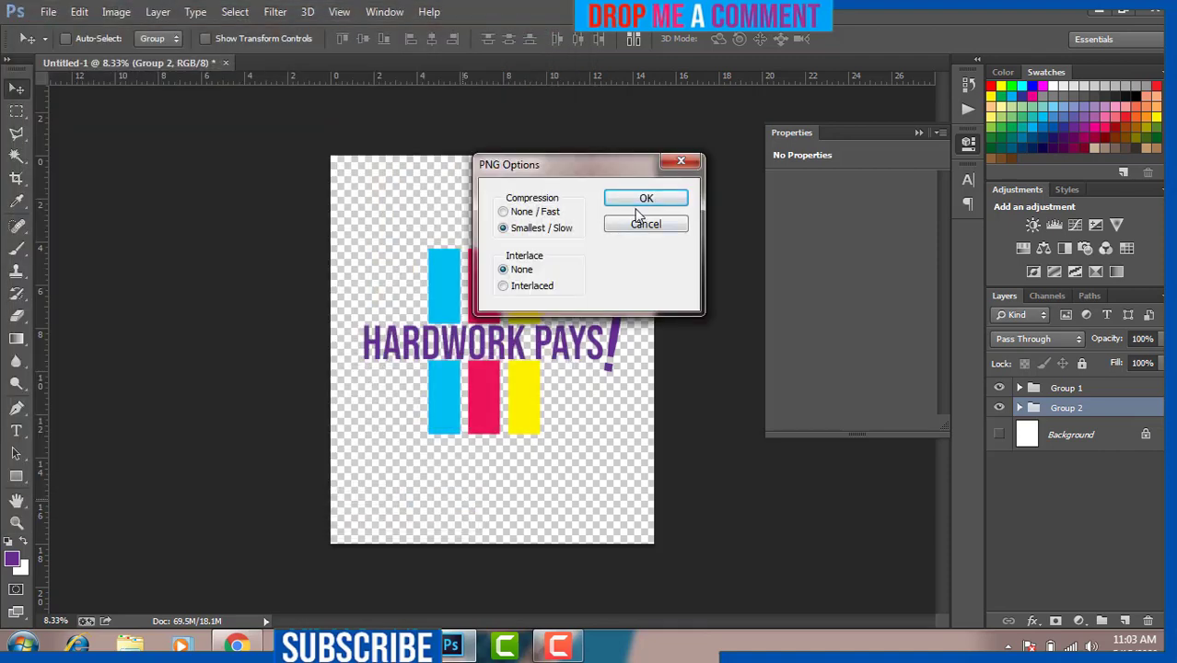
{"action": "left_click", "coordinate": [638, 204]}
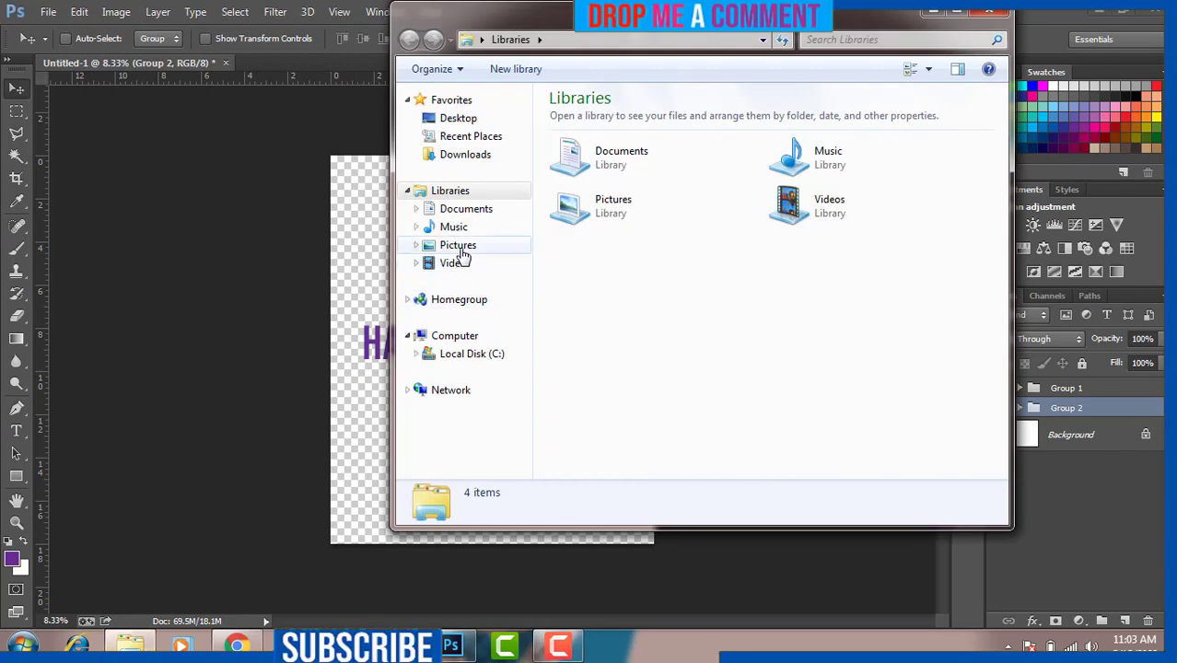
Open the "New tshirt mockup on hunger" PSD from the MOckUps folder in the Pictures library using Windows Explorer.
{"action": "left_click", "coordinate": [463, 247]}
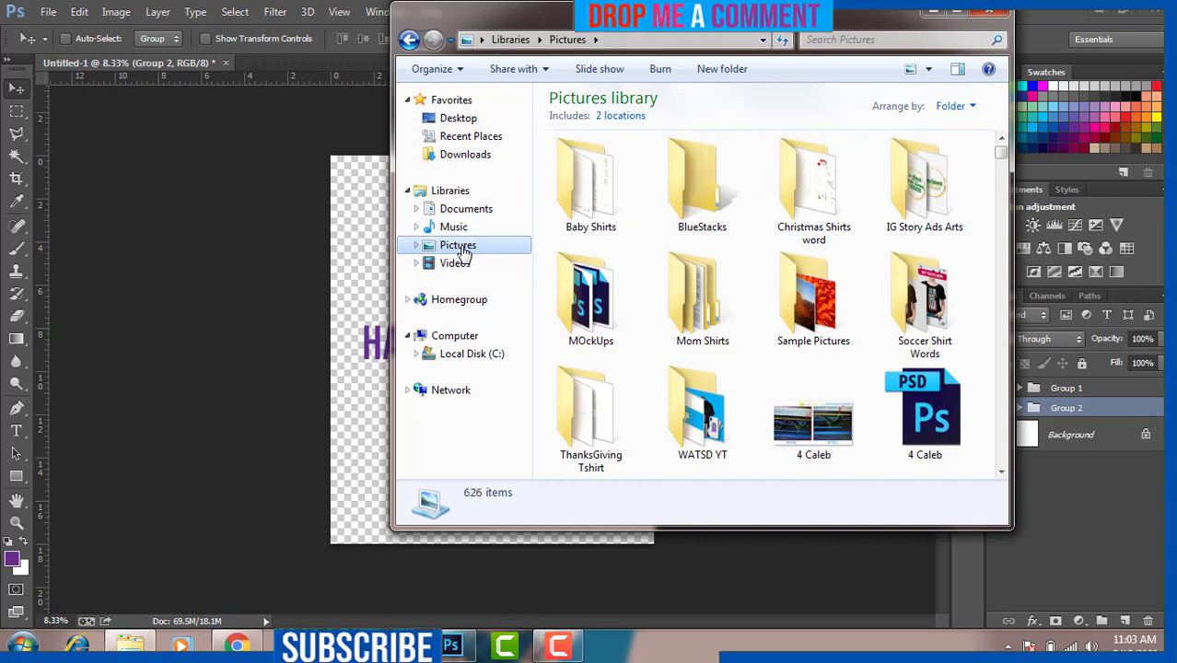
{"action": "double_click", "coordinate": [583, 319]}
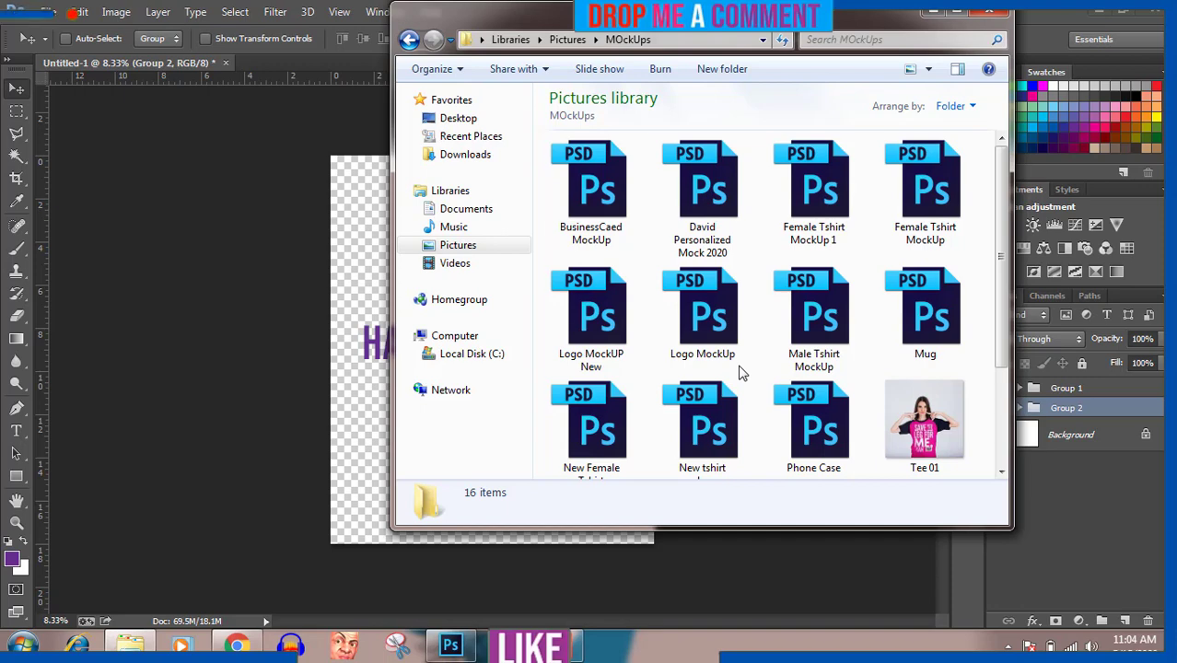
{"action": "scroll", "coordinate": [741, 372], "scroll_direction": "down", "scroll_amount": 1}
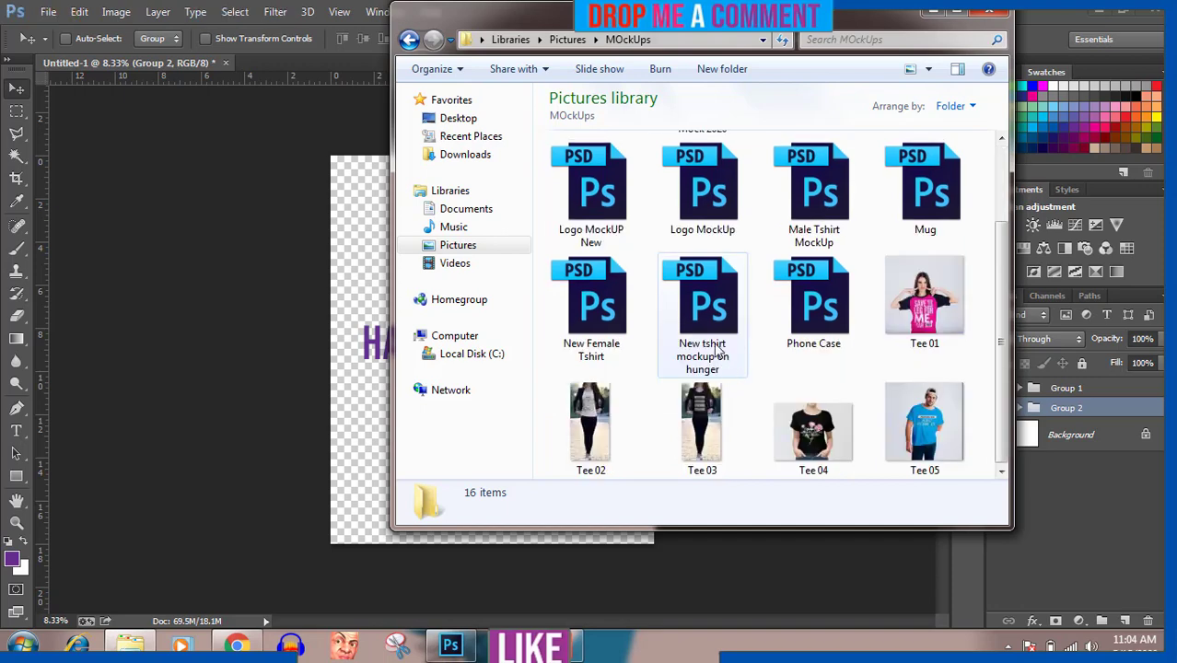
{"action": "double_click", "coordinate": [710, 338]}
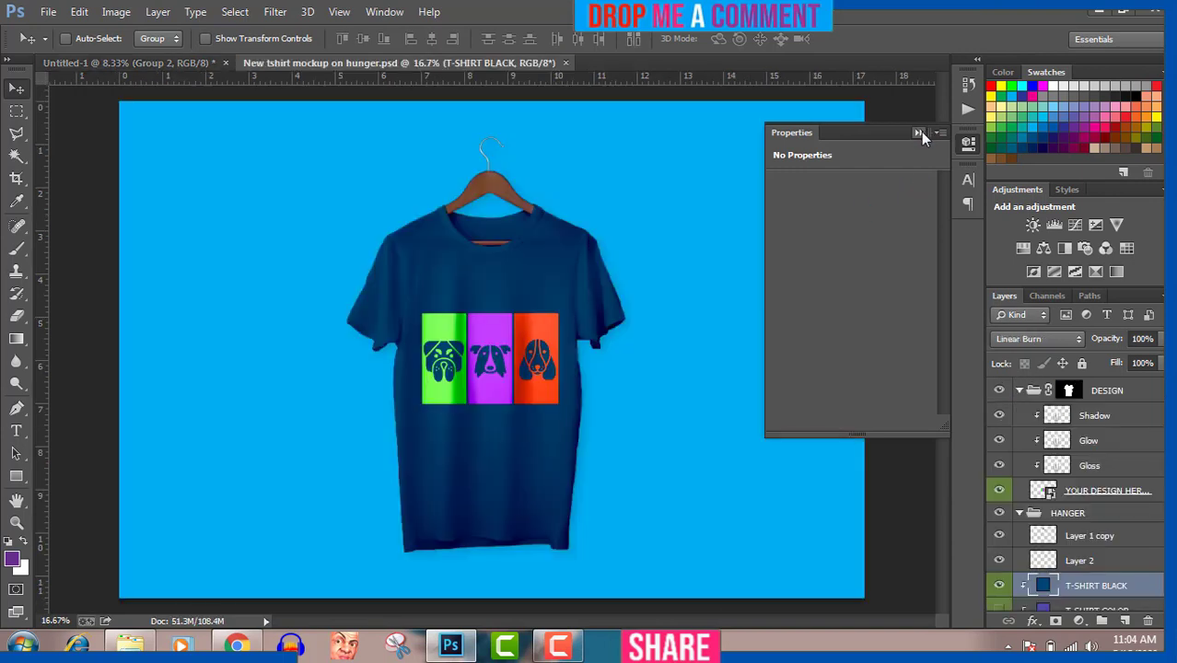
Collapse the Properties panel and open the contents of the mockup's YOUR DESIGN HERE smart object.
{"action": "left_click", "coordinate": [918, 134]}
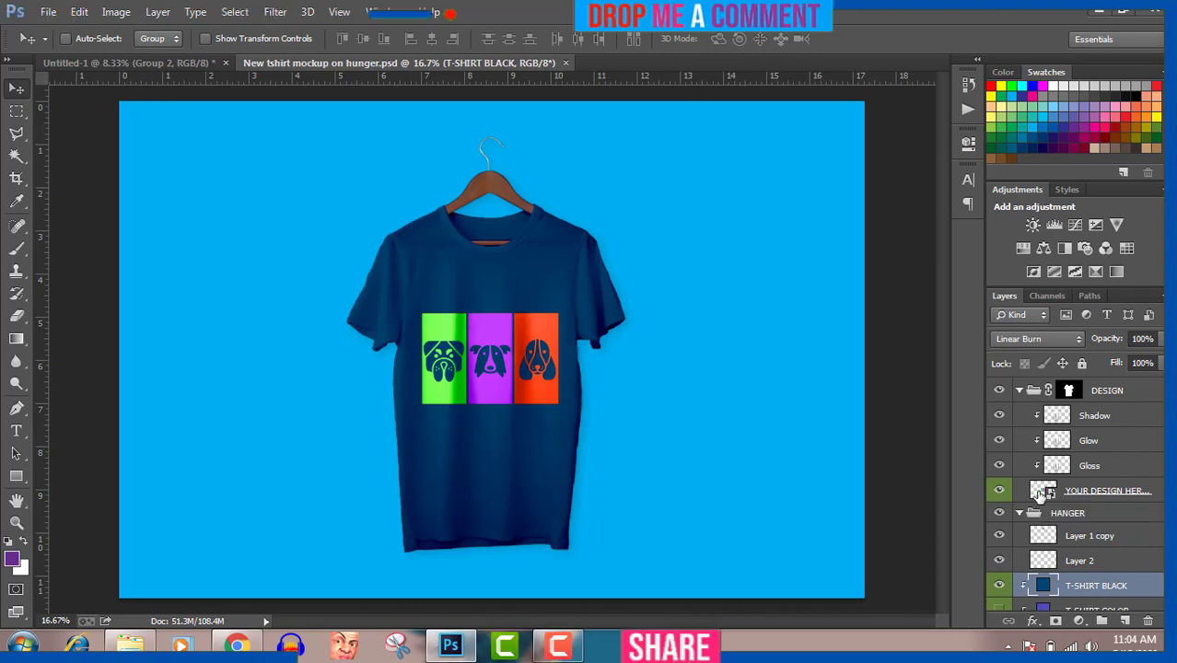
{"action": "left_click", "coordinate": [1040, 493]}
{"action": "double_click", "coordinate": [1040, 491]}
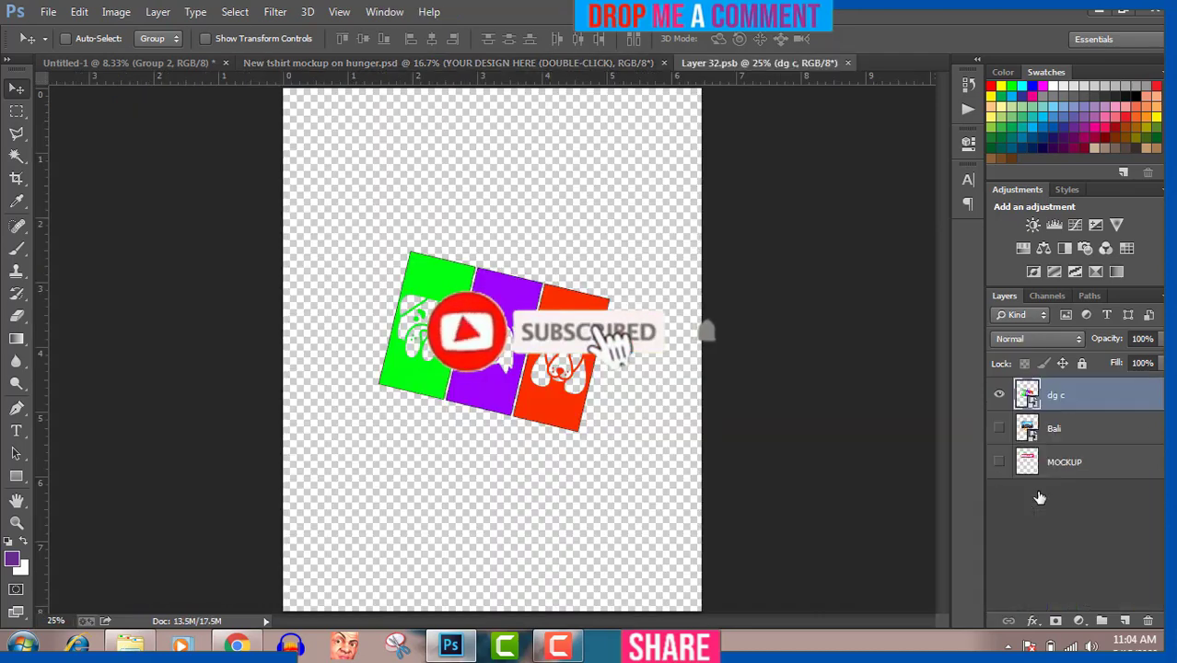
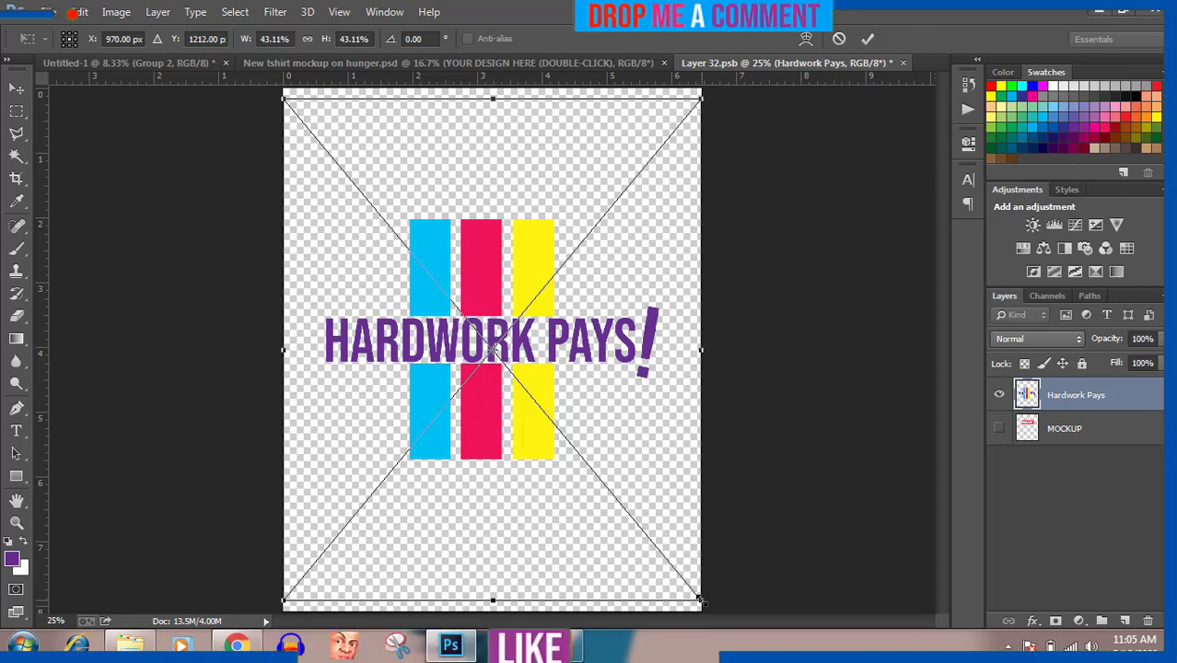
Scale the placed Hardwork Pays design proportionally to about 30% around its centre and apply the transform.
{"action": "left_click_drag", "start_coordinate": [699, 601], "coordinate": [624, 537]}
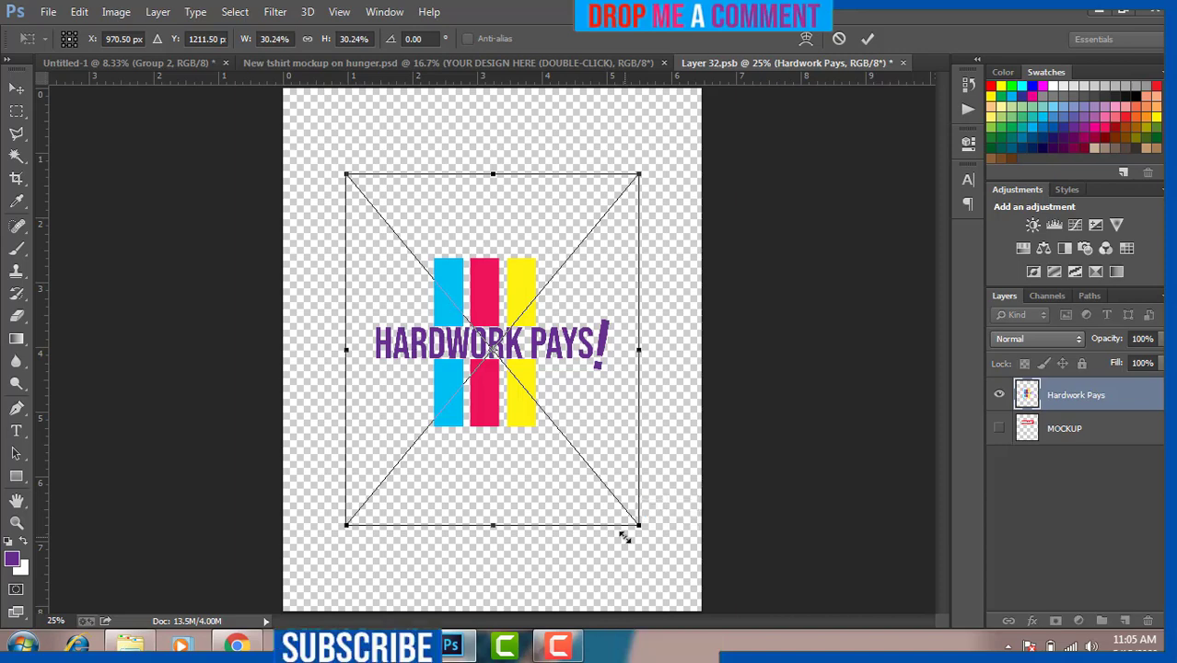
{"action": "key", "text": "v"}
{"action": "key", "text": "Return"}
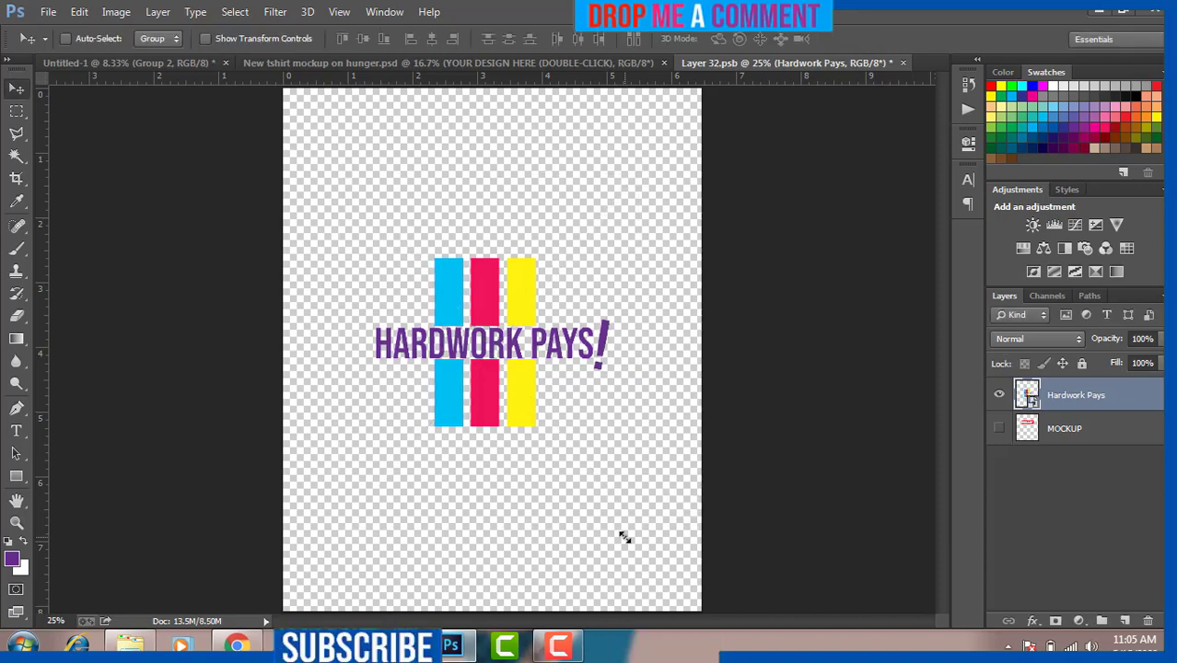
Save the edited smart object contents and return to the New tshirt mockup on hunger document.
{"action": "left_click", "coordinate": [48, 12]}
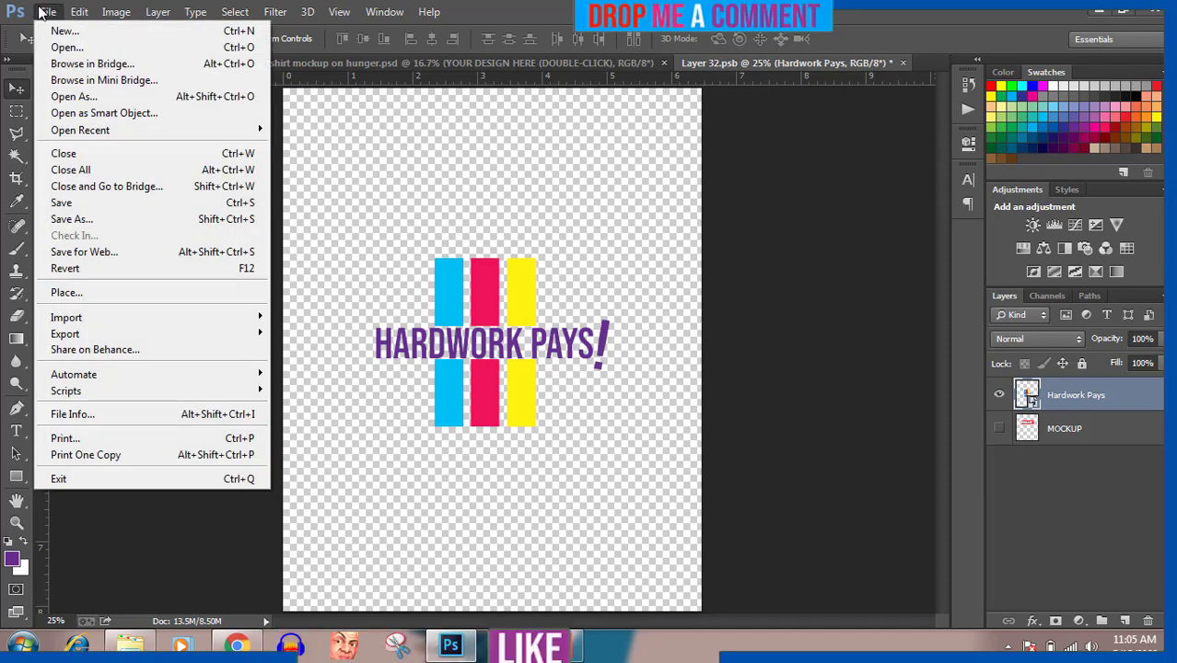
{"action": "left_click", "coordinate": [61, 202]}
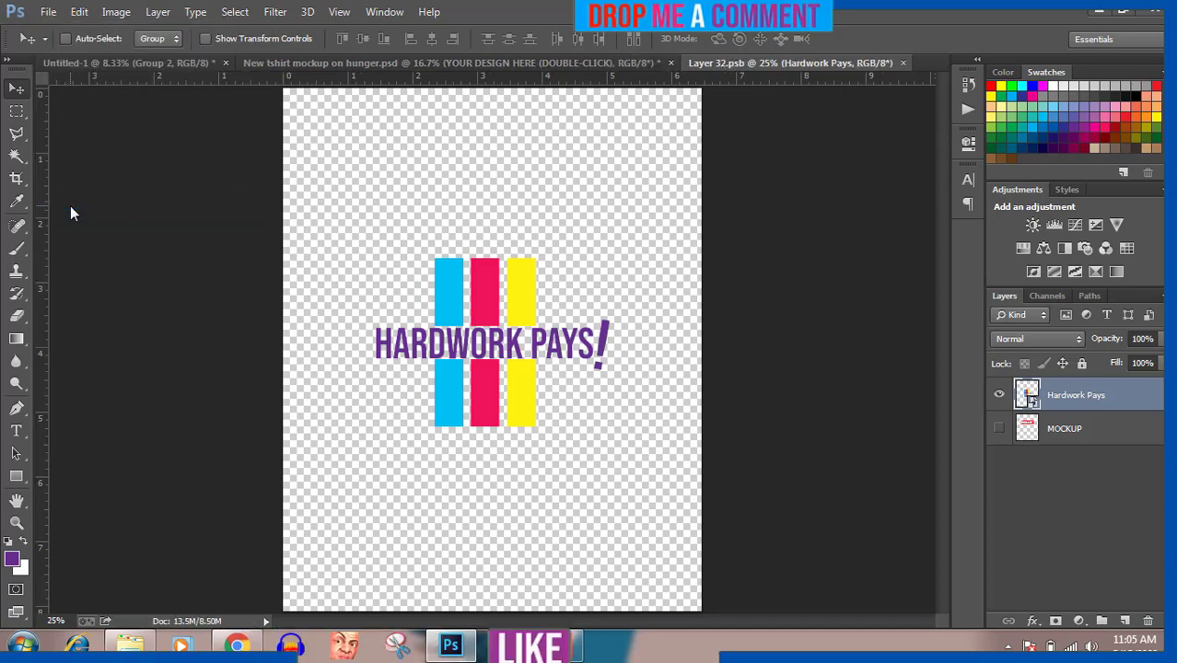
{"action": "left_click", "coordinate": [482, 66]}
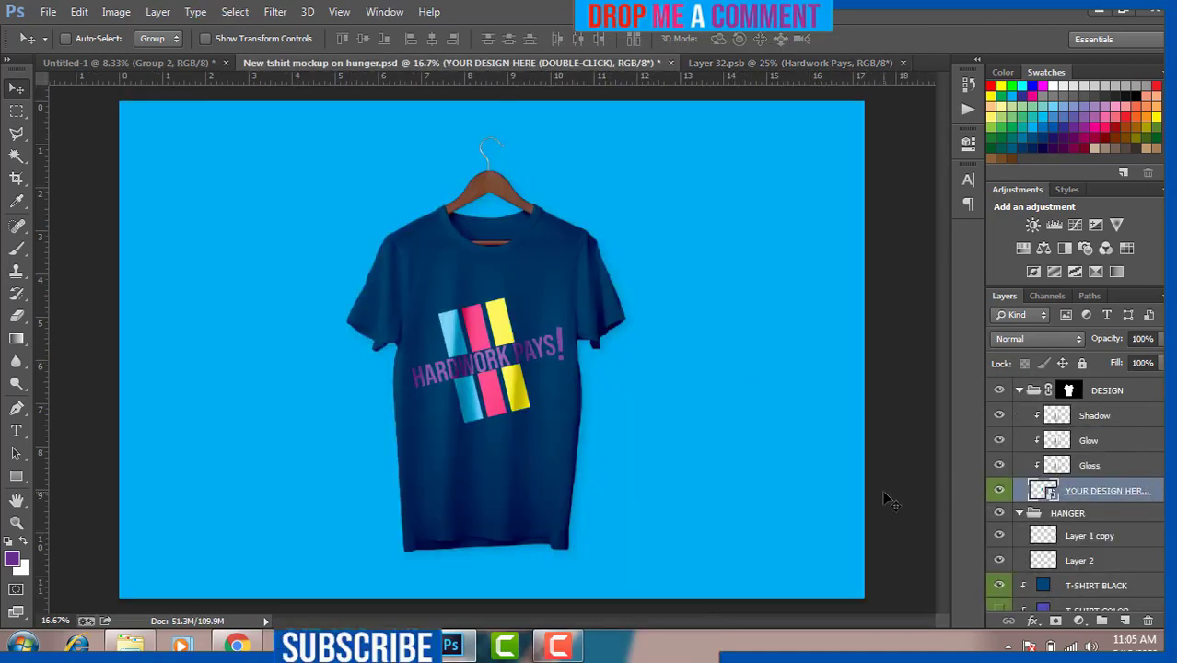
Rotate the design on the shirt upright to about 0°, scale it proportionally to about 85%, and move it slightly up the chest.
{"action": "key", "text": "ctrl+t"}
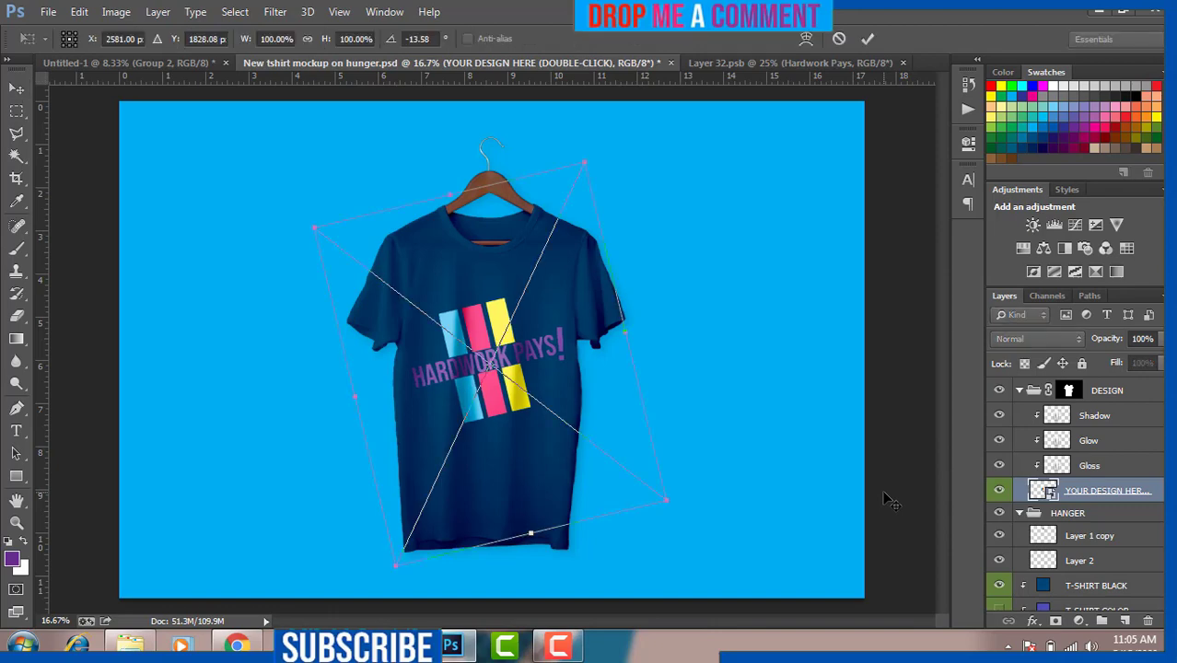
{"action": "left_click_drag", "start_coordinate": [712, 494], "coordinate": [678, 545]}
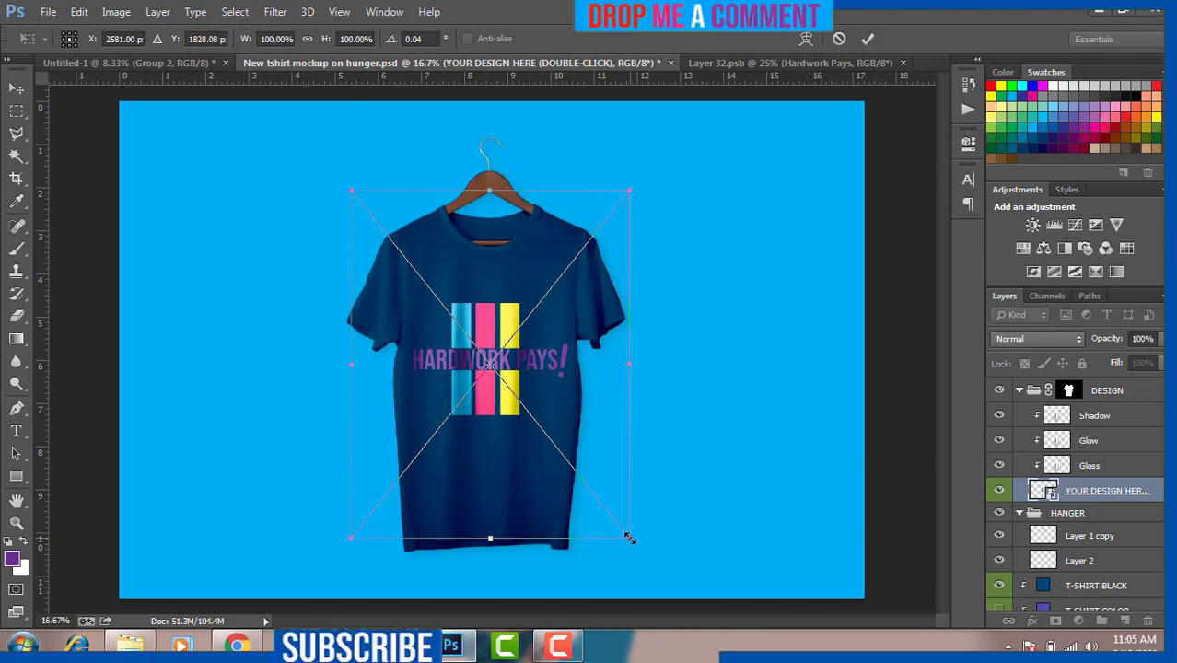
{"action": "left_click_drag", "start_coordinate": [628, 539], "coordinate": [607, 513]}
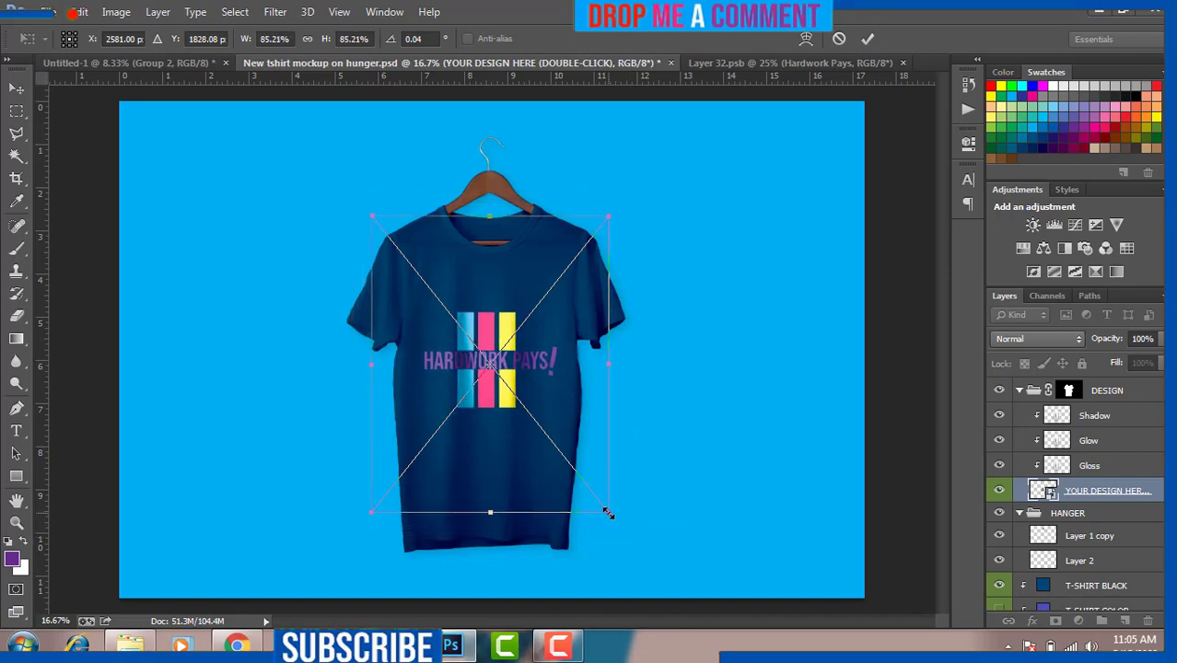
{"action": "left_click_drag", "start_coordinate": [556, 393], "coordinate": [559, 369]}
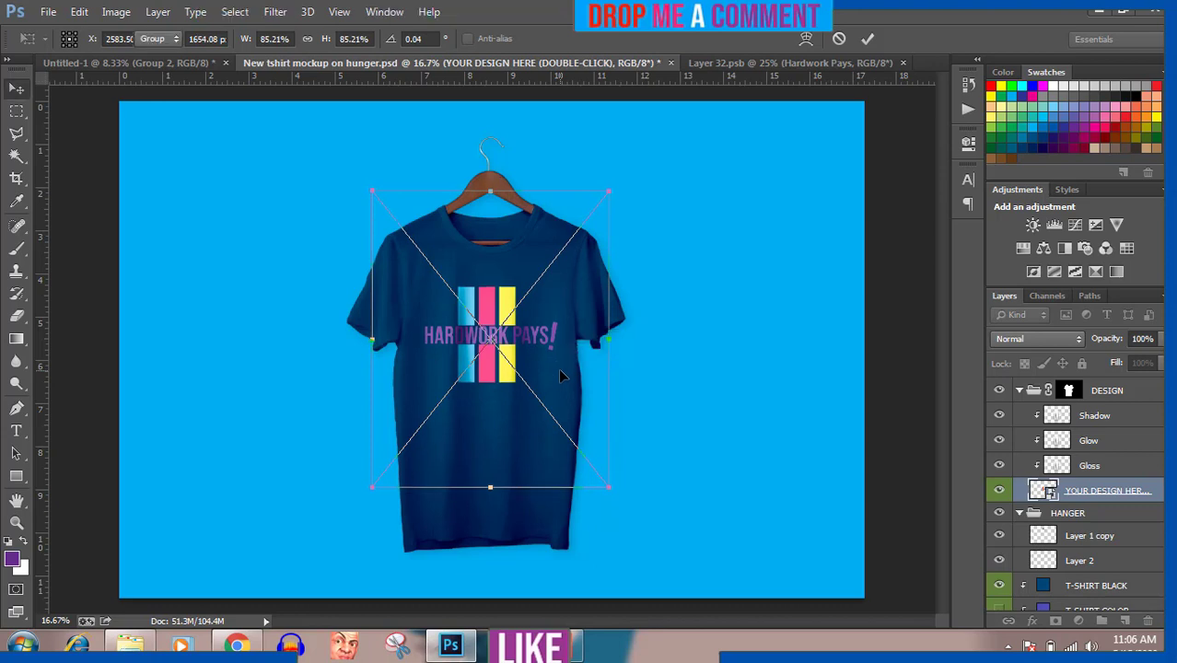
{"action": "key", "text": "Return"}
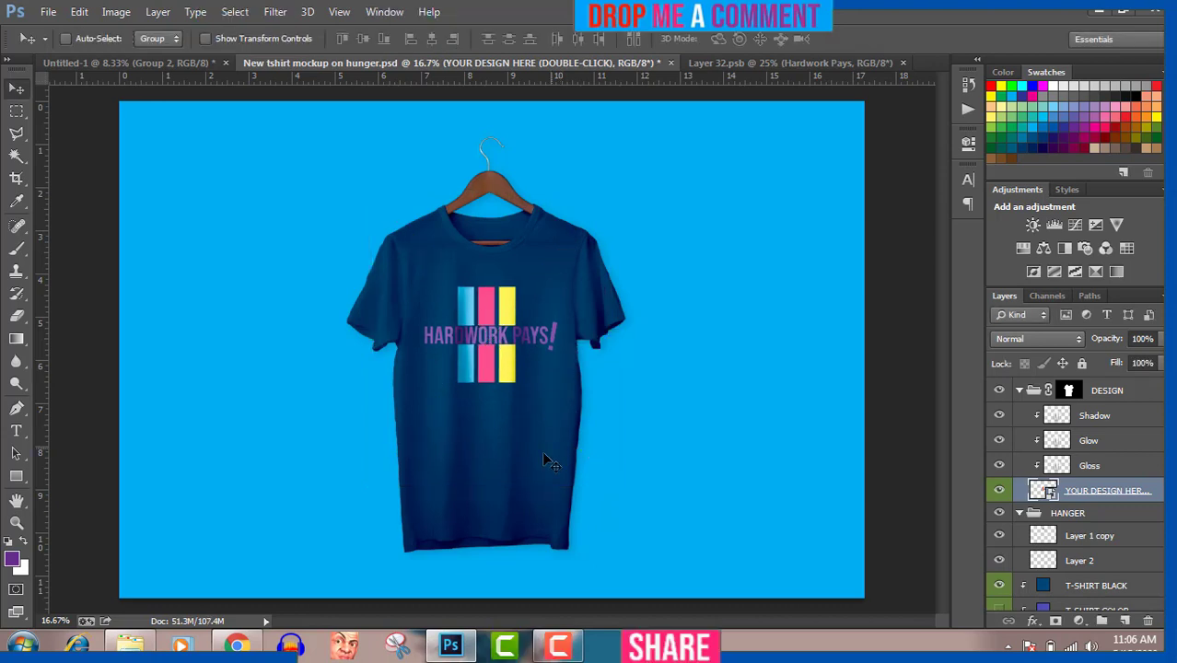
Hide the T-SHIRT BLACK colour layer of the mockup.
{"action": "left_click", "coordinate": [999, 587]}
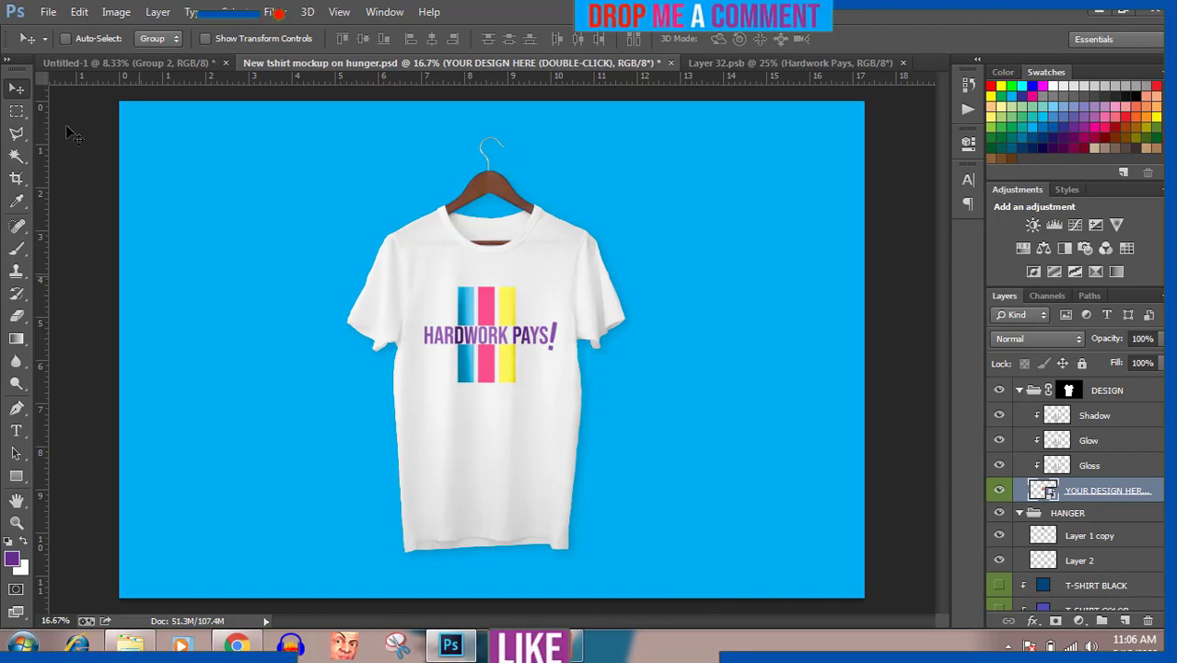
Start saving the mockup under a new name in the Pictures library, with the file name "Hardwork Pays full".
{"action": "left_click", "coordinate": [48, 12]}
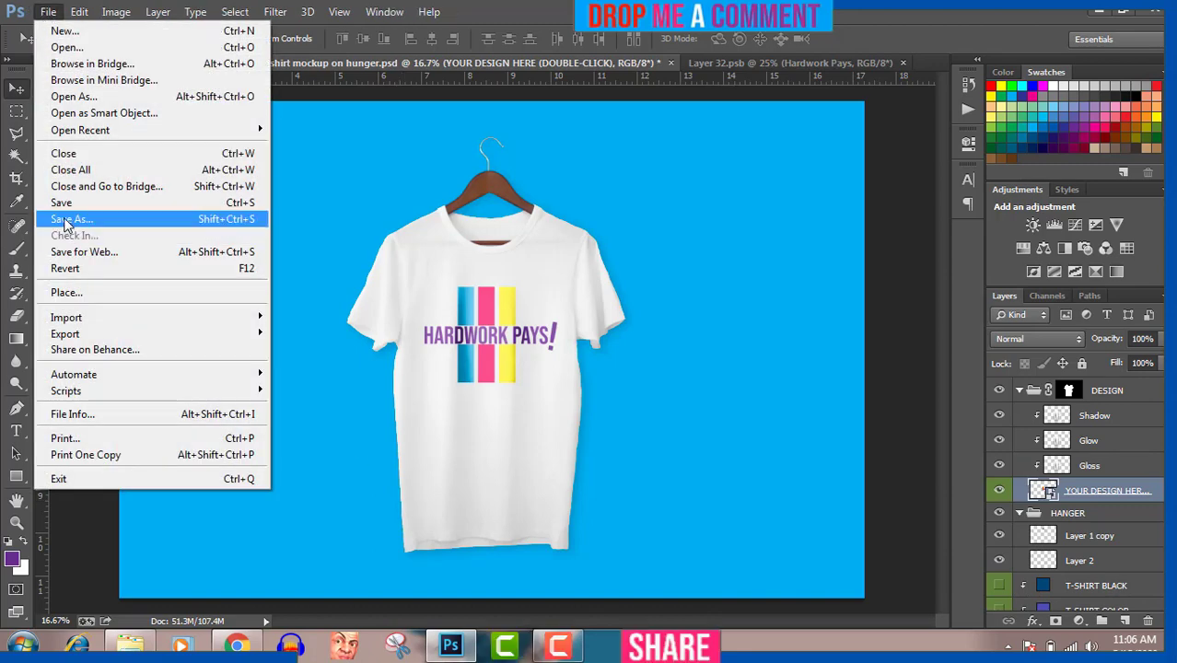
{"action": "left_click", "coordinate": [65, 224]}
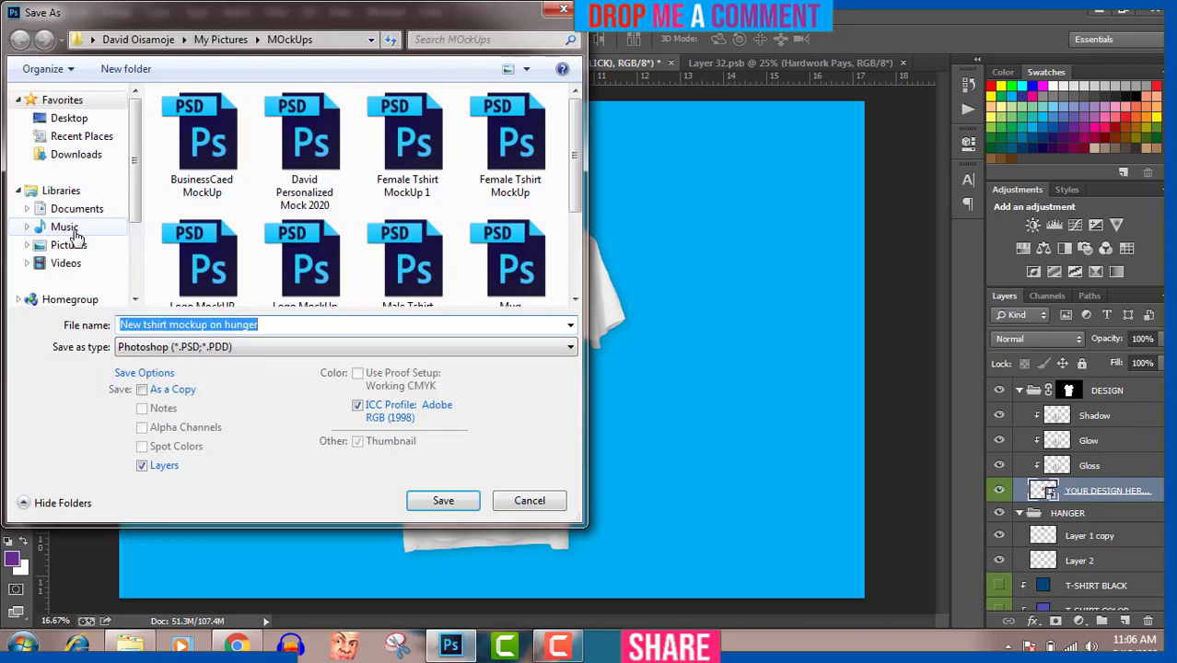
{"action": "left_click", "coordinate": [69, 245]}
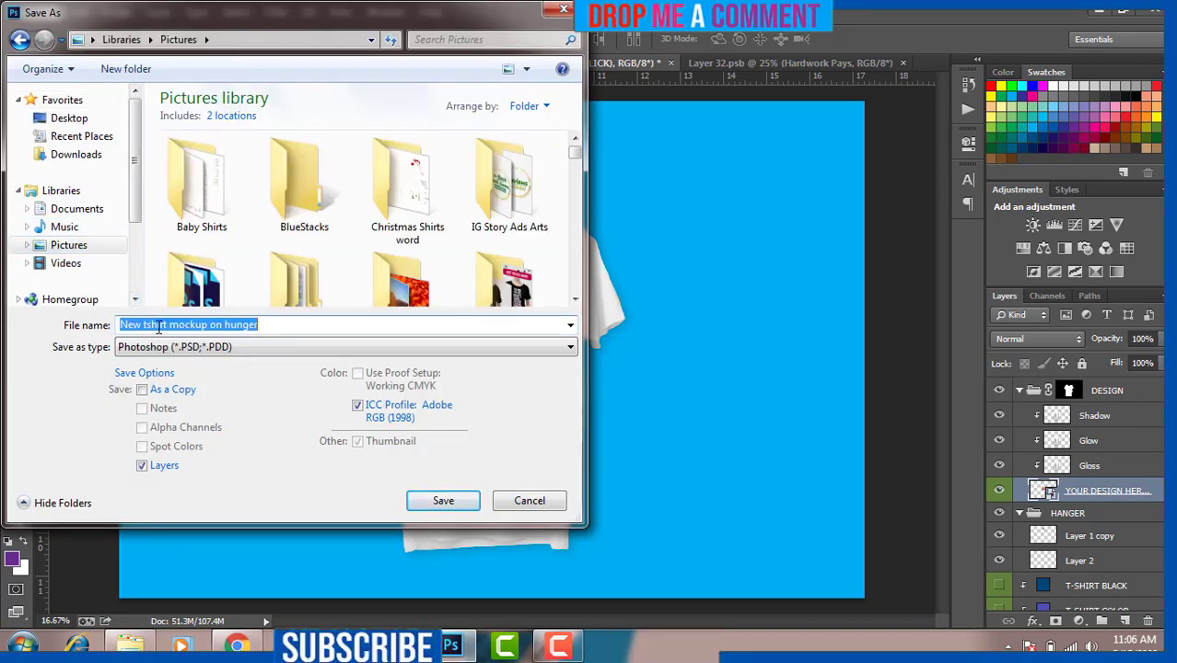
{"action": "type", "text": "ha"}
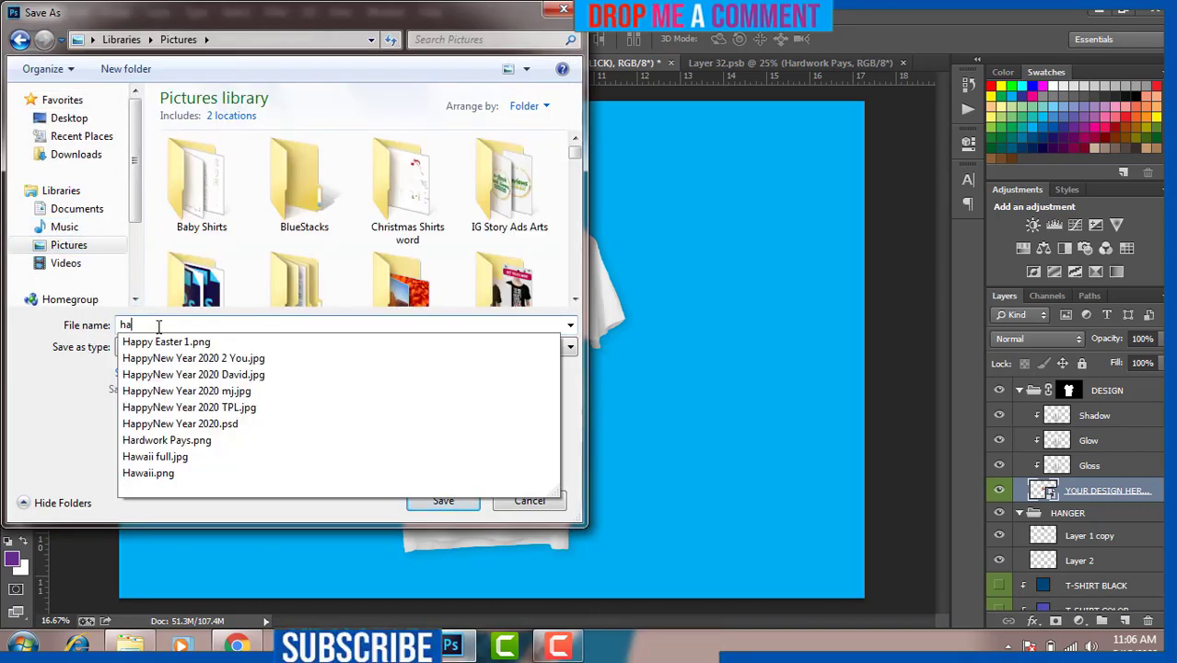
{"action": "left_click", "coordinate": [169, 441]}
{"action": "left_click", "coordinate": [236, 325]}
{"action": "key", "text": "BackSpace"}
{"action": "key", "text": "BackSpace"}
{"action": "key", "text": "BackSpace"}
{"action": "key", "text": "BackSpace"}
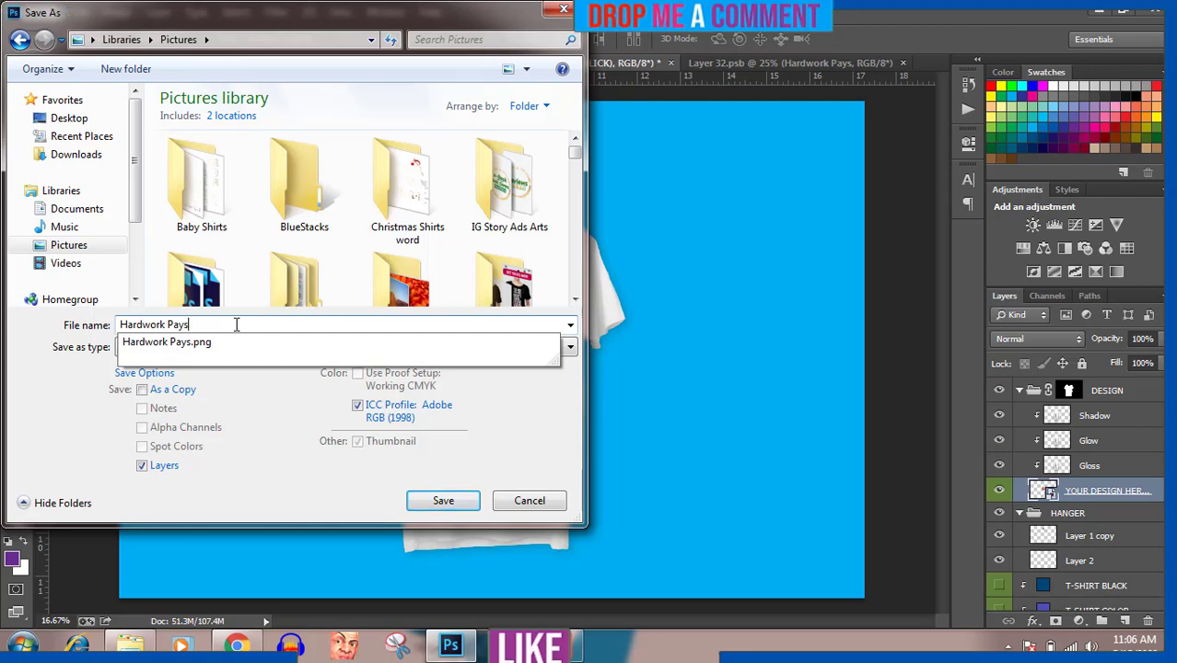
{"action": "type", "text": "f"}
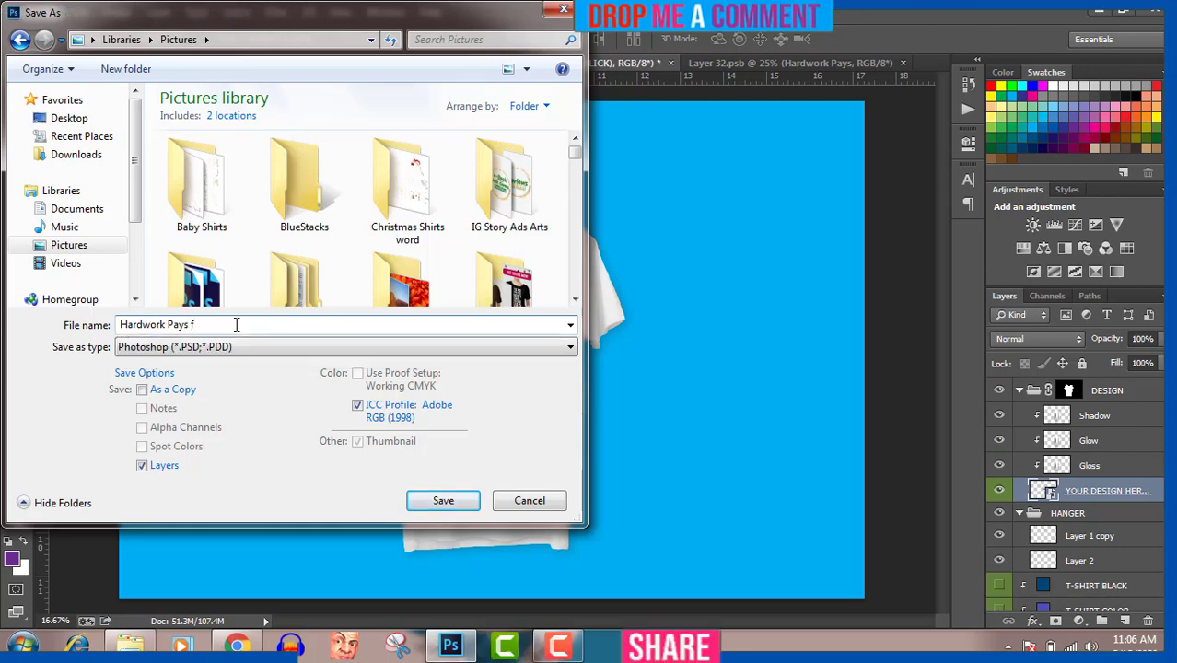
{"action": "type", "text": "ull"}
Choose the JPEG format and save the file at quality 12 (Maximum) with the Baseline ("Standard") format option.
{"action": "left_click", "coordinate": [243, 346]}
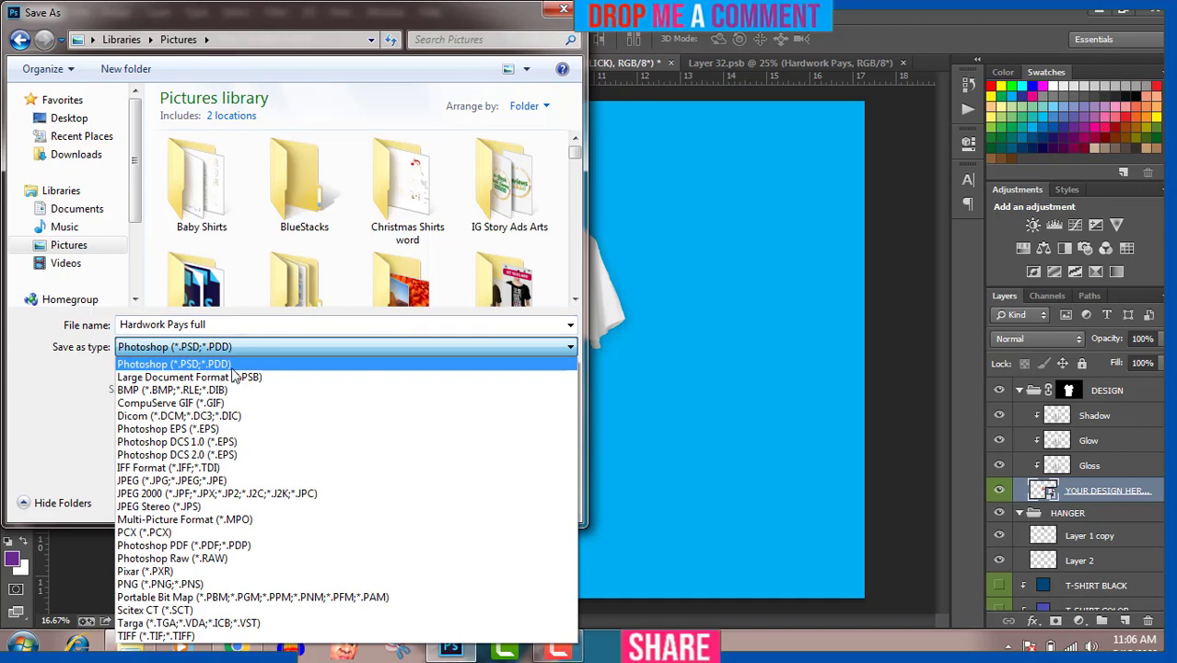
{"action": "left_click", "coordinate": [196, 482]}
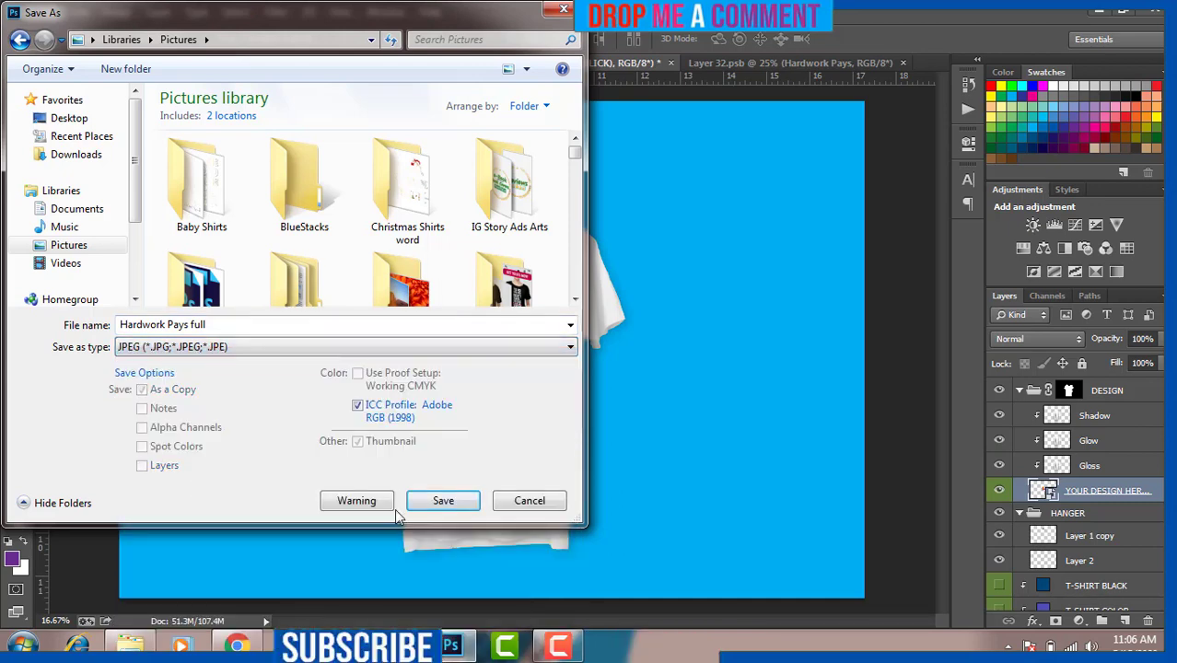
{"action": "left_click", "coordinate": [441, 505]}
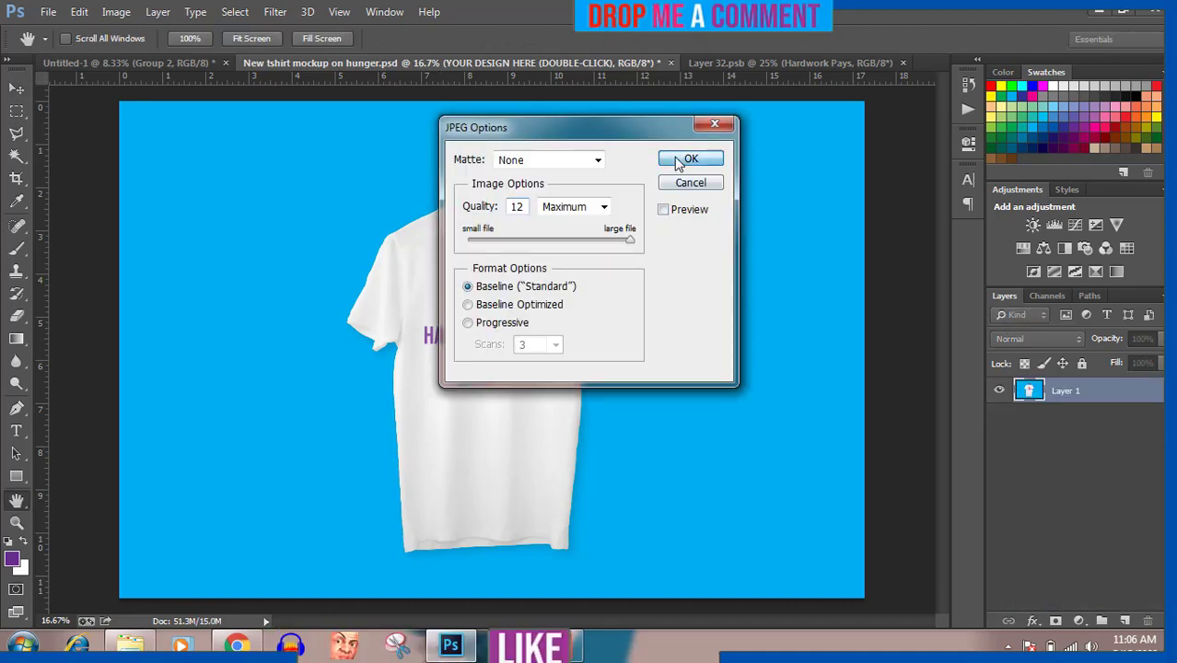
{"action": "left_click", "coordinate": [689, 159]}
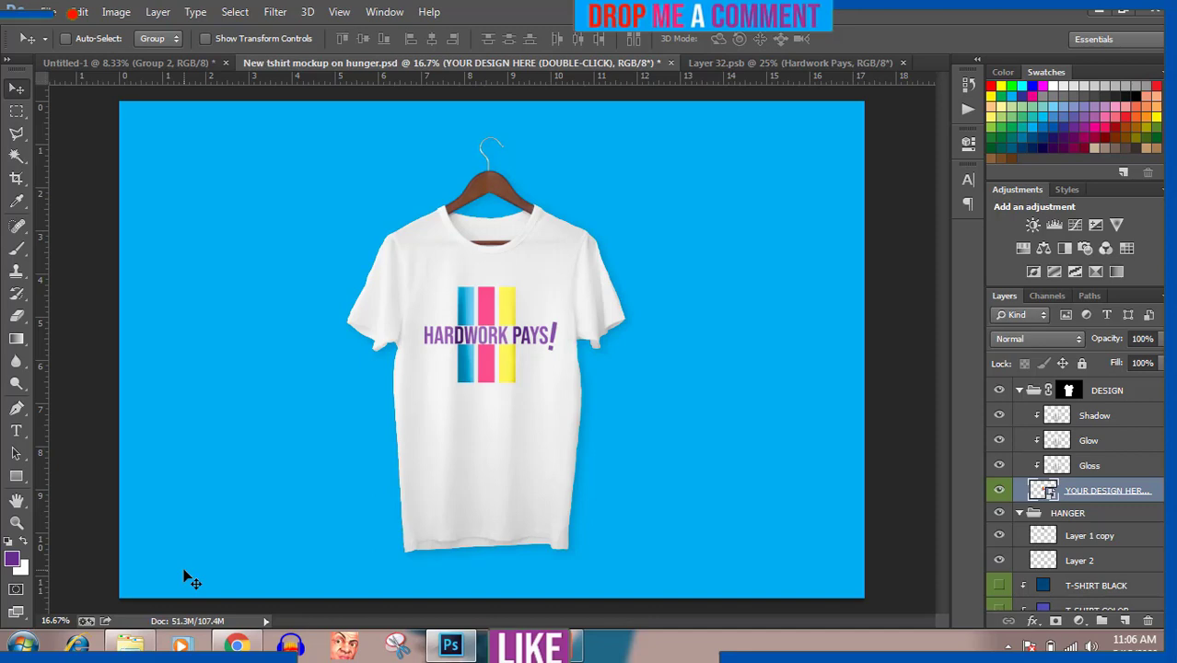
Switch to Windows Explorer and open the "Hardwork Pays full" image from the Pictures library for viewing.
{"action": "left_click", "coordinate": [130, 645]}
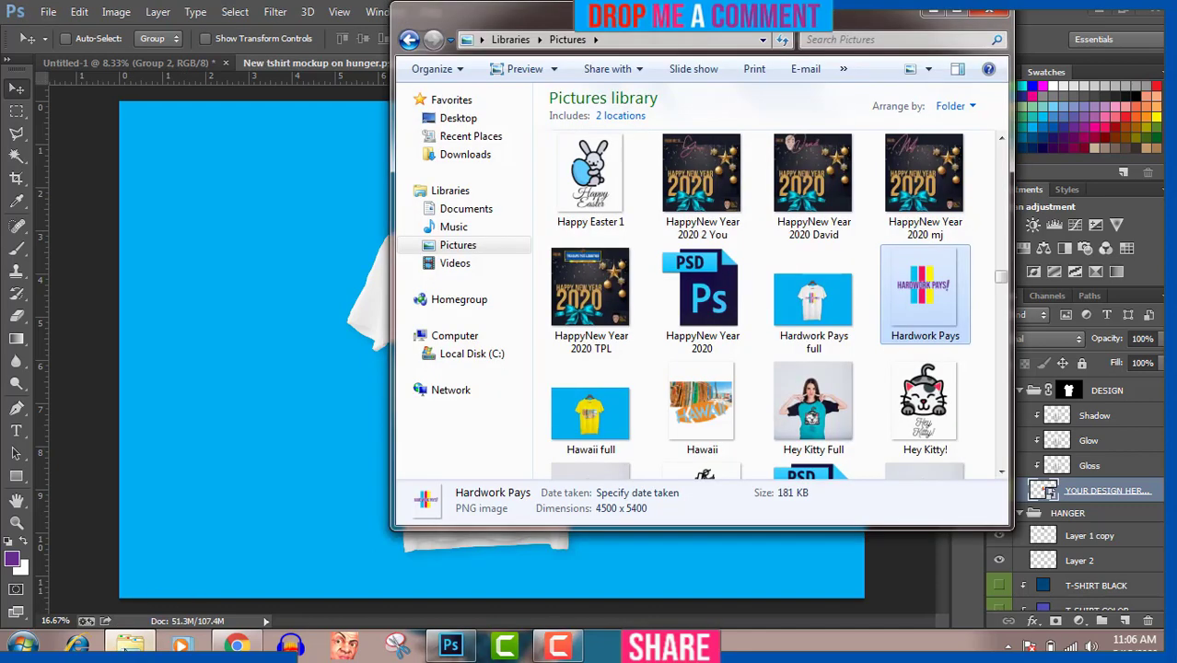
{"action": "double_click", "coordinate": [824, 291]}
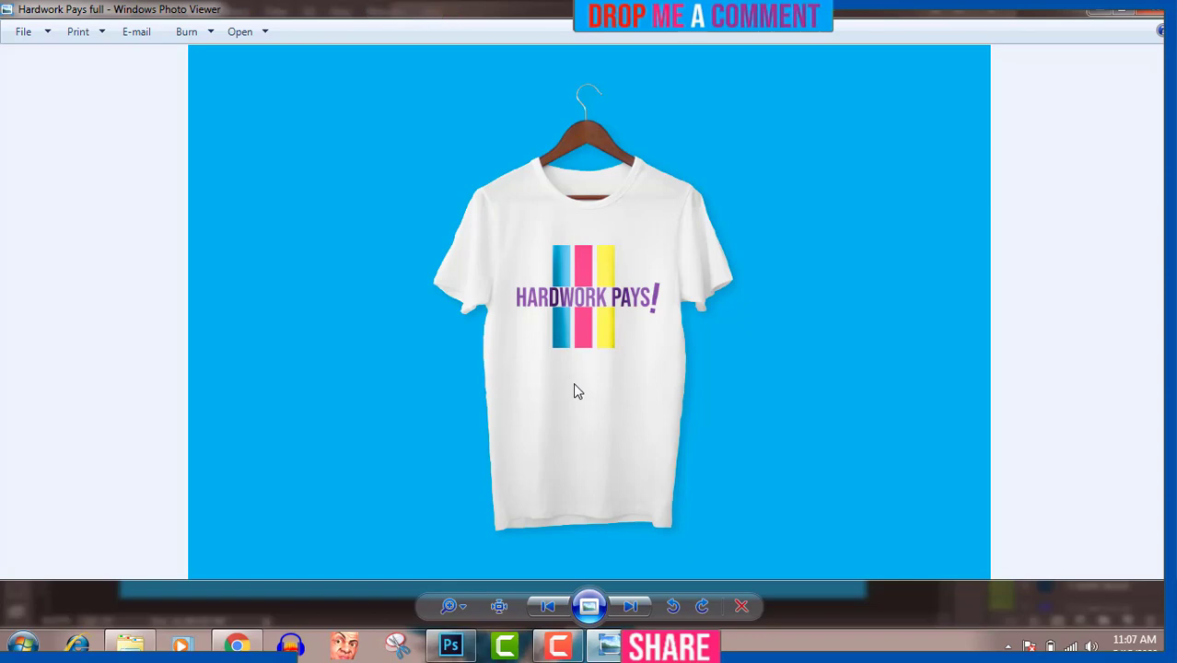
{"action": "left_click", "coordinate": [797, 140]}
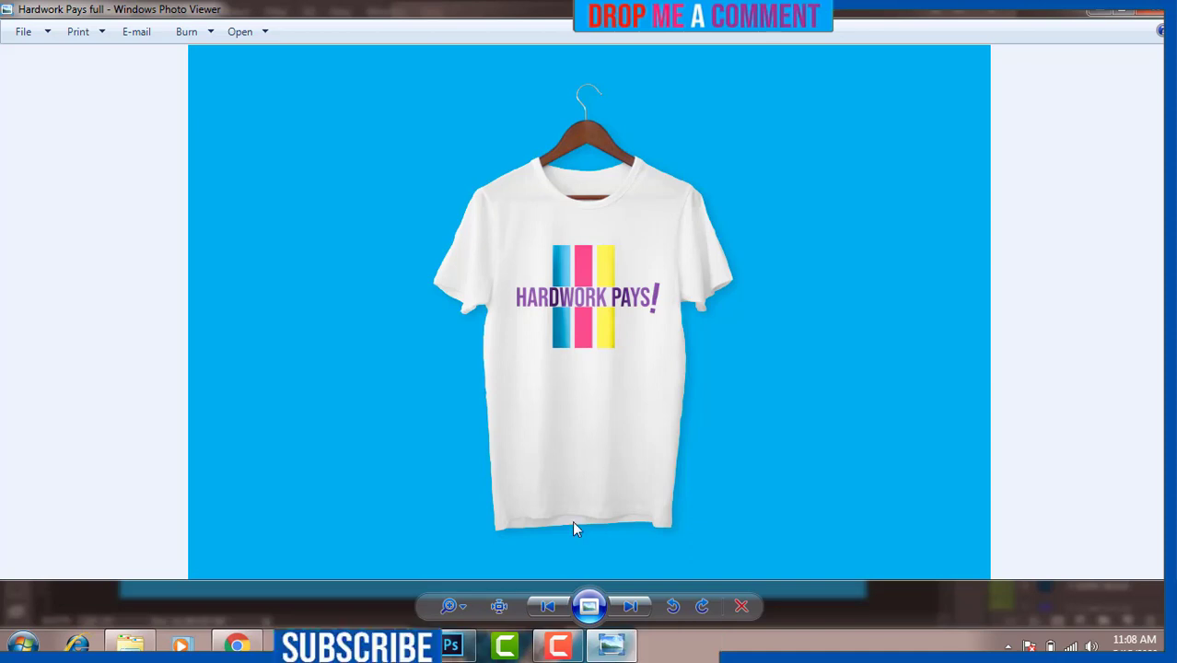
{"action": "mouse_move", "coordinate": [557, 648]}
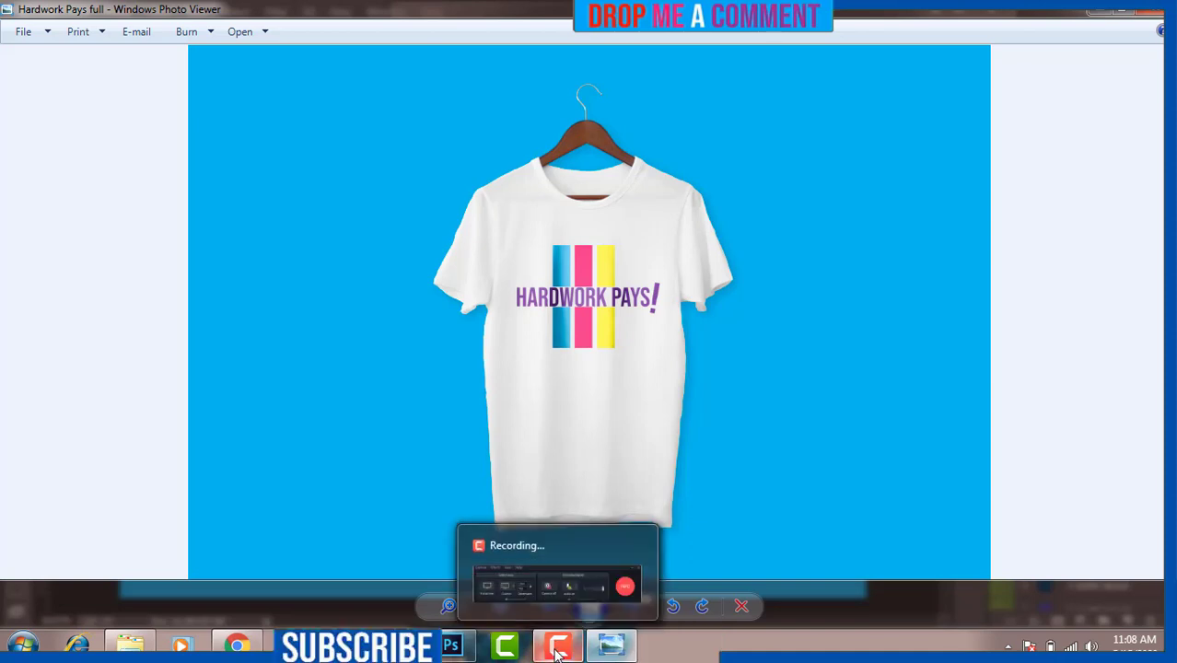